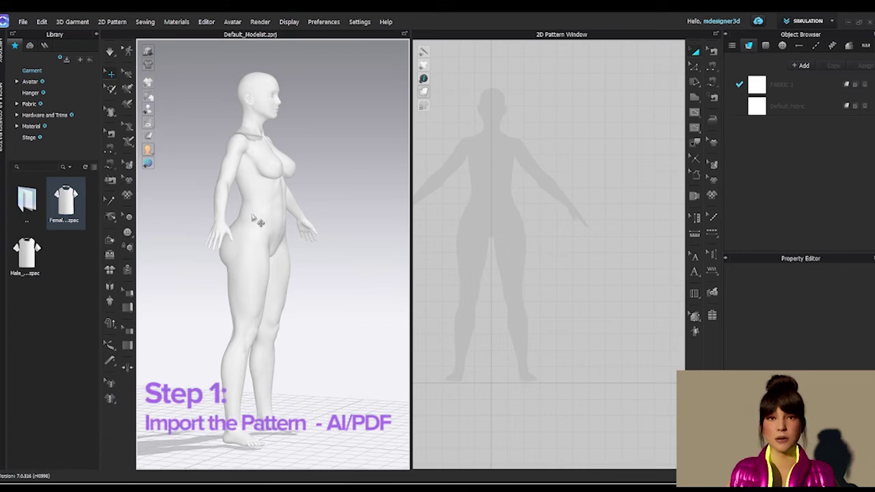
click(23, 21)
mouse_move(27, 133)
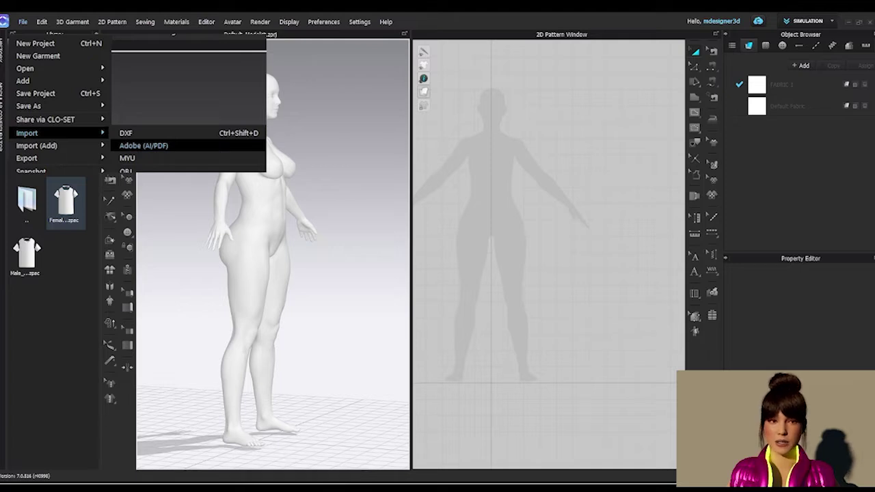
click(143, 145)
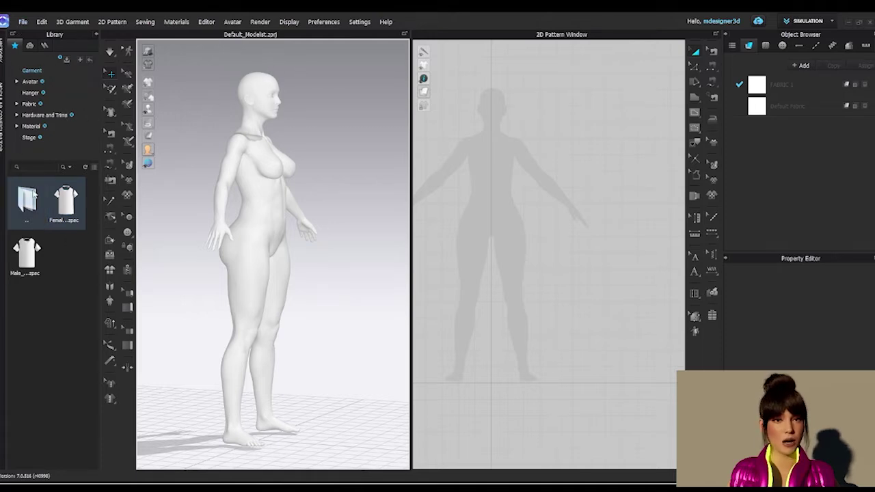
Step: Add the female T-shirt garment from the library to the workspace
right_click(82, 201)
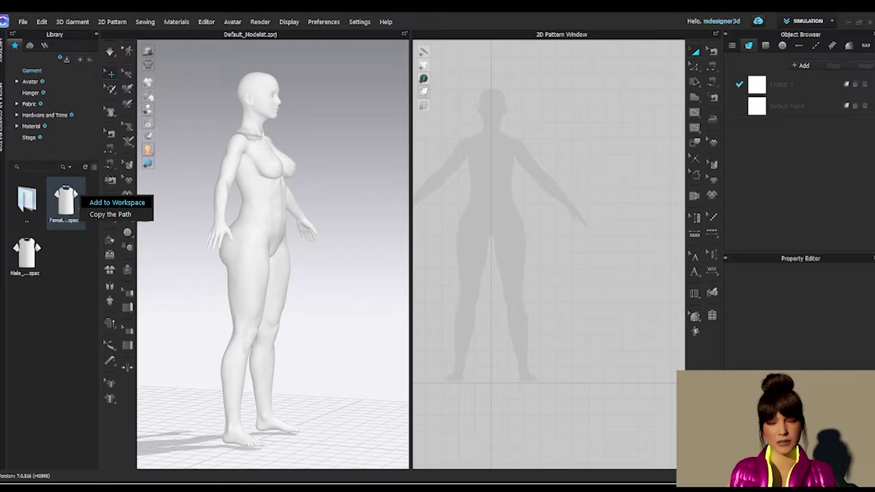
click(116, 203)
mouse_move(344, 262)
right_down()
mouse_move(293, 267)
mouse_move(382, 272)
mouse_move(348, 277)
right_up()
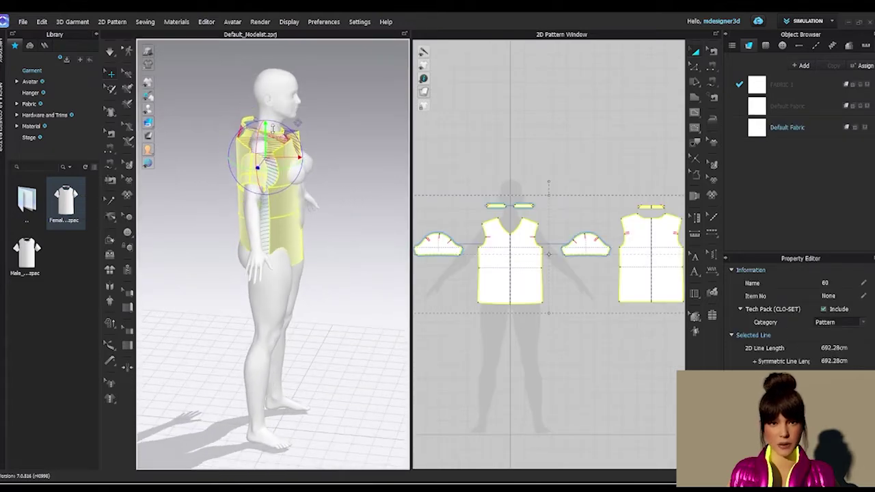
Step: Reposition the whole T-shirt so it is centred on the avatar's torso at shoulder height
drag(272, 125, 274, 135)
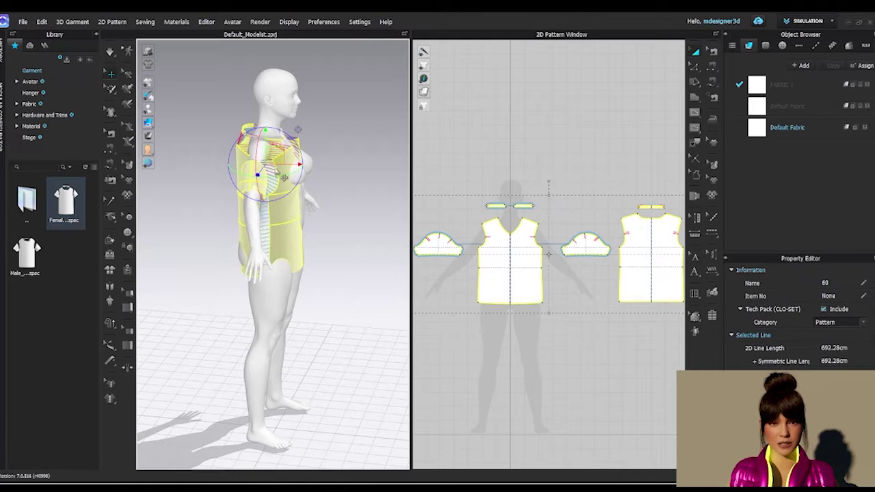
drag(284, 166, 293, 165)
right_drag(301, 179, 174, 184)
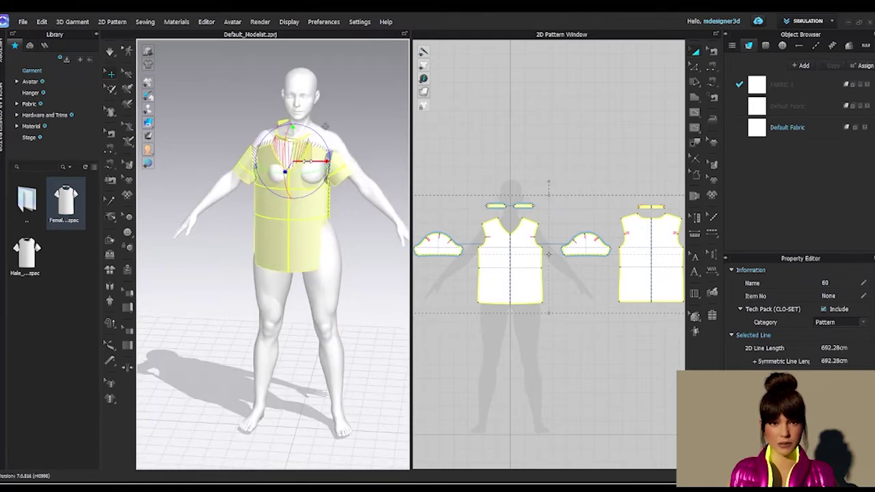
drag(309, 161, 315, 162)
drag(300, 130, 299, 124)
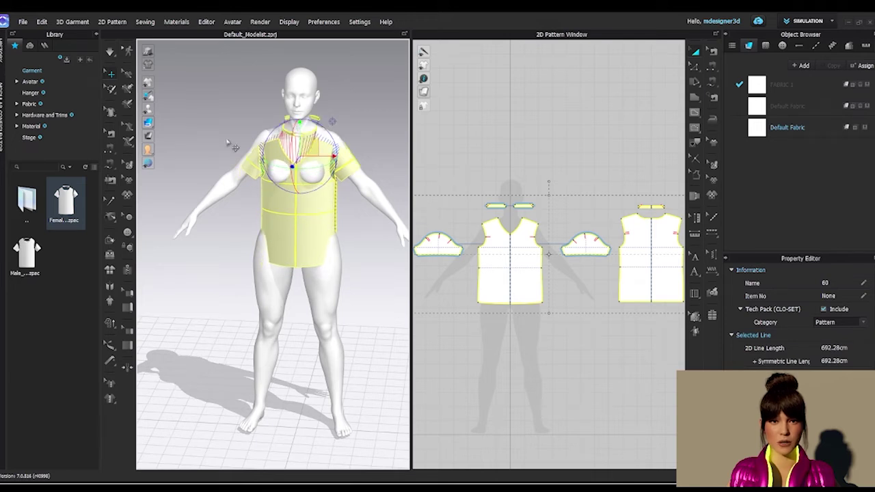
Step: Show the avatar's arrangement points and place the linked sleeves at the outer arm arrangement point
click(175, 110)
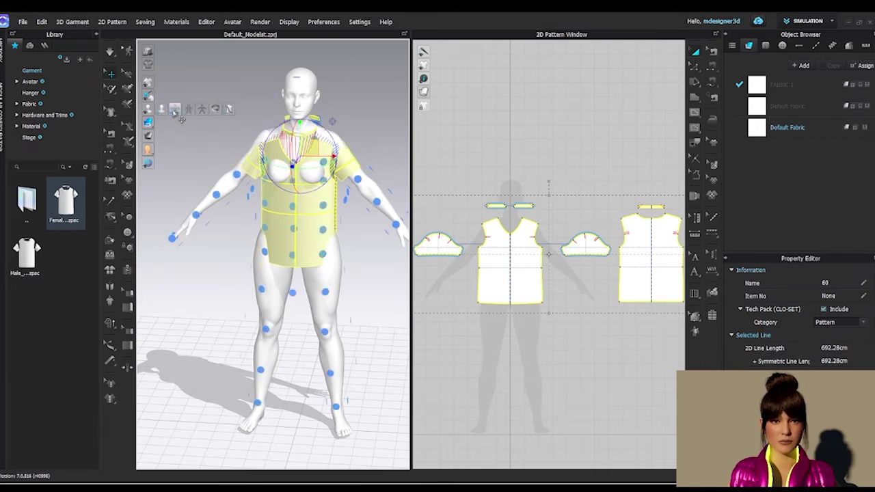
click(333, 235)
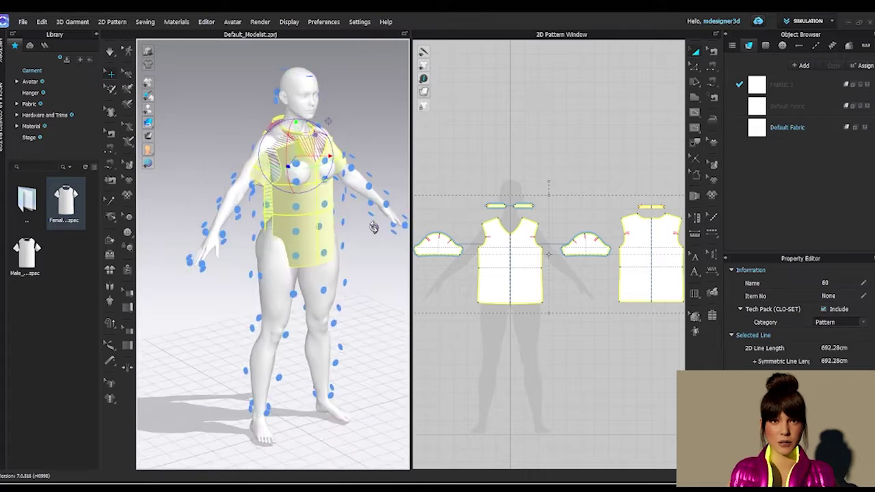
click(248, 196)
click(252, 169)
right_drag(250, 171, 332, 190)
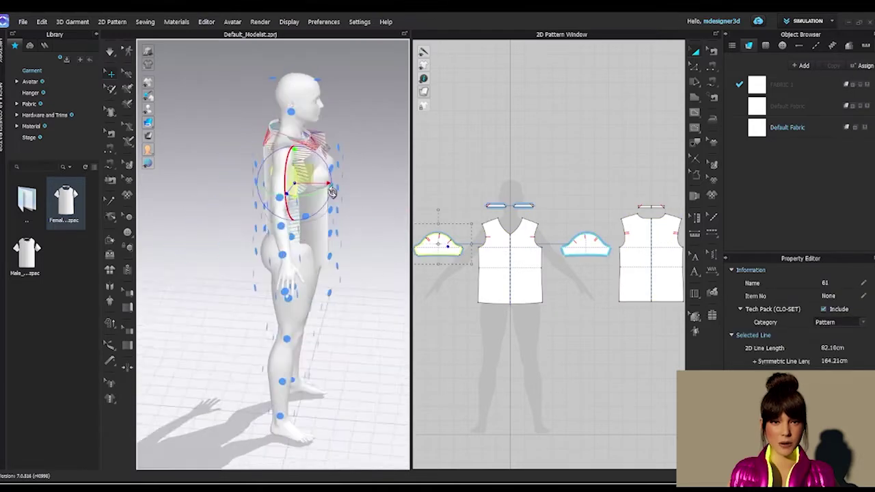
click(291, 208)
key(2)
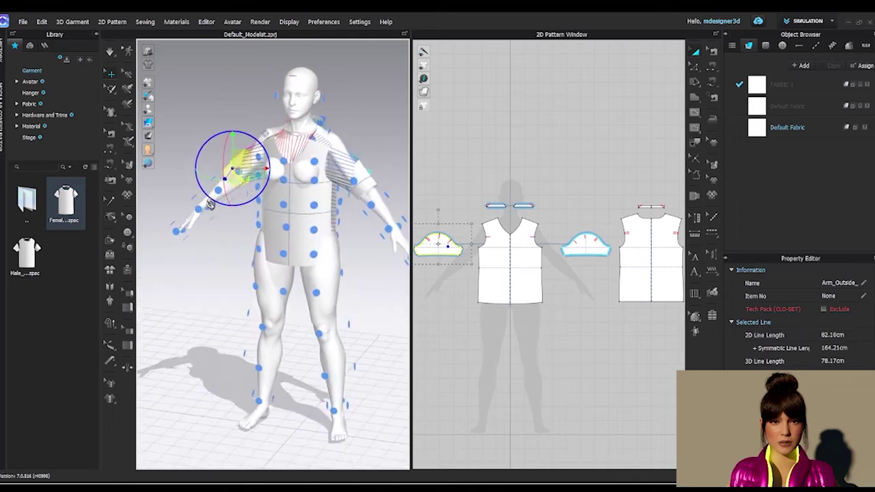
Step: Move the back bodice piece away from the avatar's back in the 3D view
right_drag(250, 204, 321, 188)
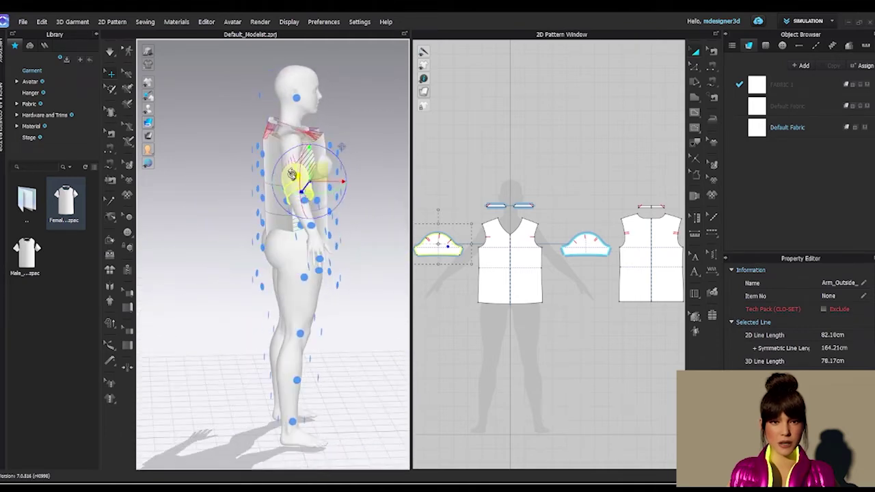
click(267, 159)
click(289, 158)
click(286, 160)
drag(288, 156, 272, 156)
Step: Select the front bodice piece and start the simulation to drape the T-shirt on the avatar
right_drag(326, 188, 301, 185)
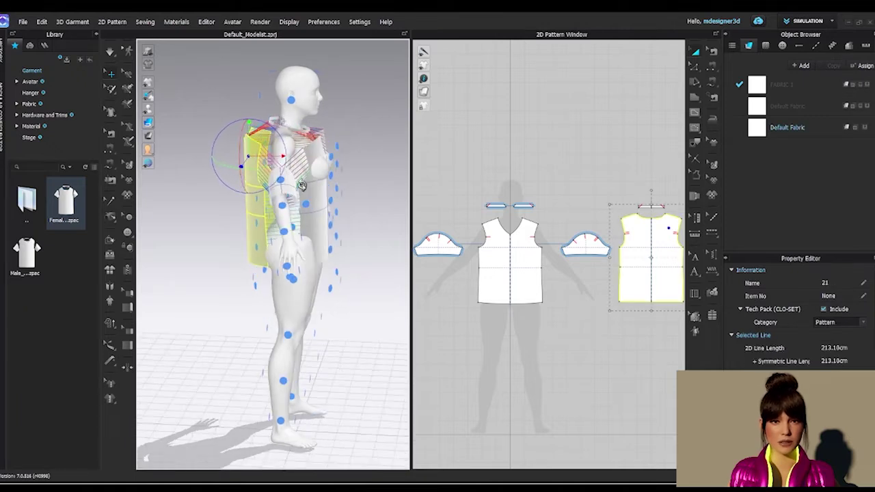
click(329, 202)
right_drag(334, 252, 270, 220)
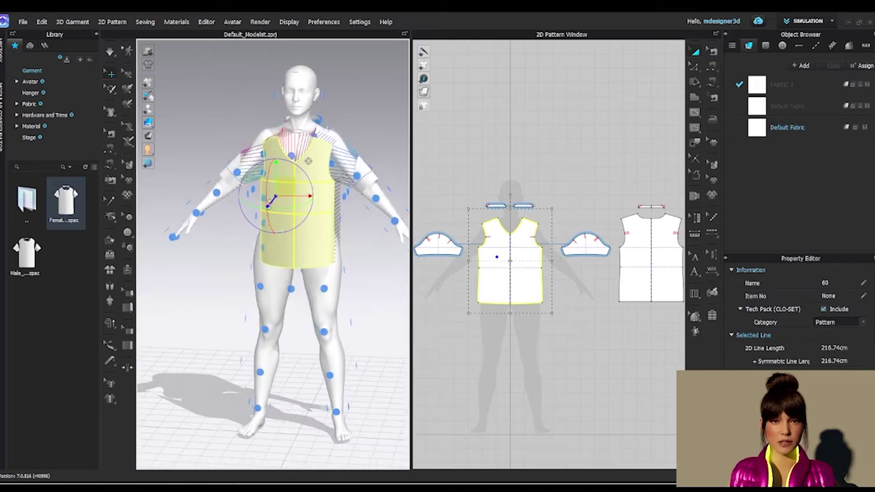
scroll(324, 189, down, 1)
click(110, 53)
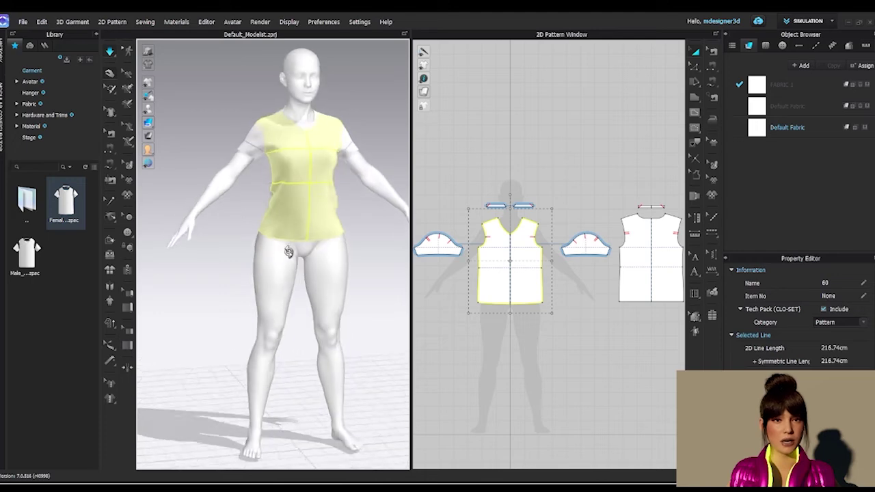
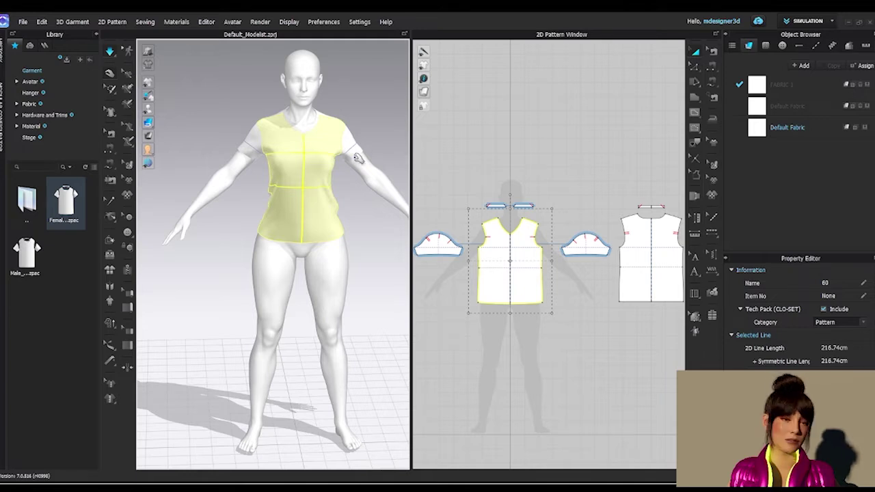
Step: Delete both sleeve patterns from the T-shirt
right_drag(366, 205, 329, 216)
click(441, 248)
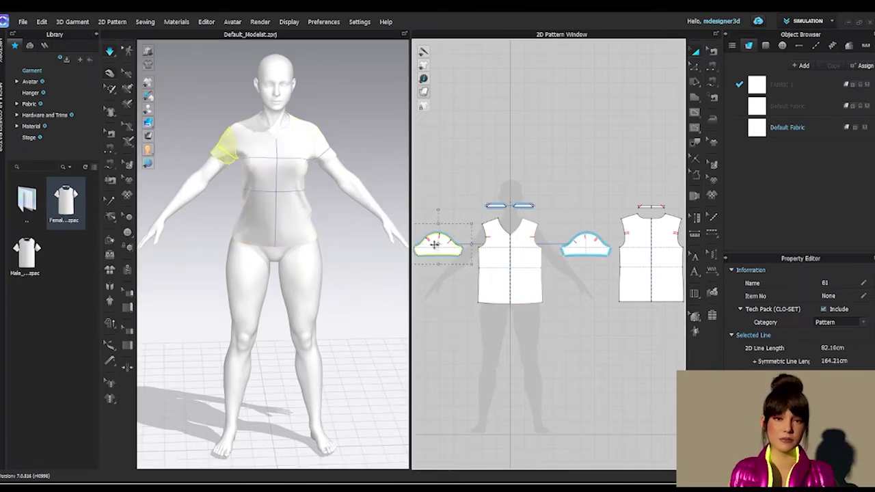
key(Delete)
click(566, 245)
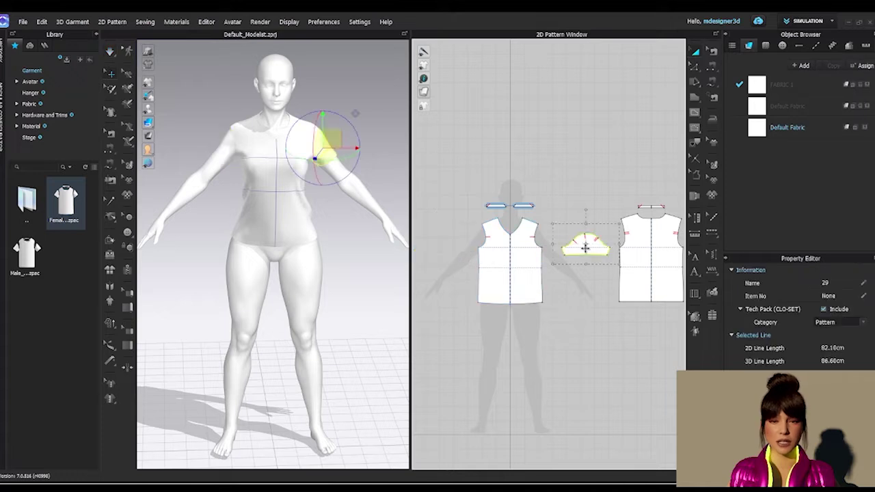
key(Delete)
Step: Delete the front and back neckband patterns, leaving only the two bodice pieces
drag(463, 180, 565, 220)
key(Delete)
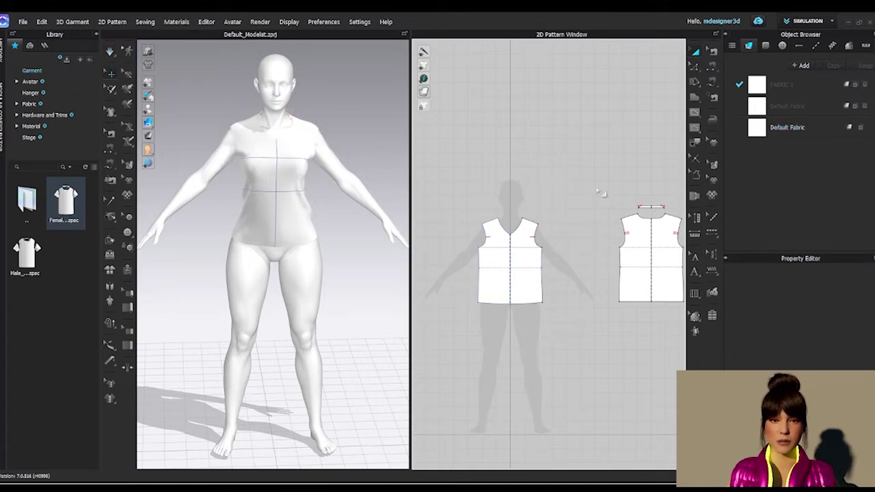
click(658, 206)
key(Delete)
mouse_move(309, 222)
right_down()
mouse_move(308, 211)
mouse_move(383, 209)
mouse_move(318, 221)
right_up()
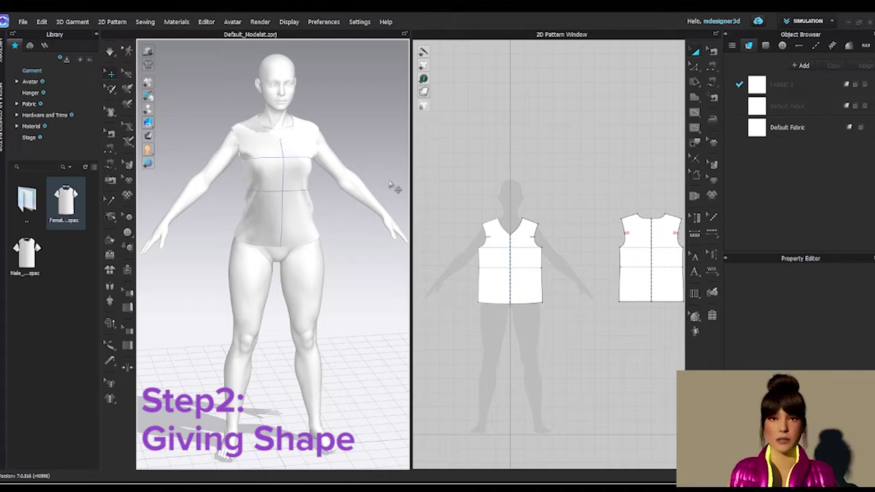
Step: Move the back bodice pattern closer to the front bodice in the 2D pattern window
middle_drag(527, 221, 507, 132)
scroll(507, 132, down, 2)
scroll(506, 135, up, 3)
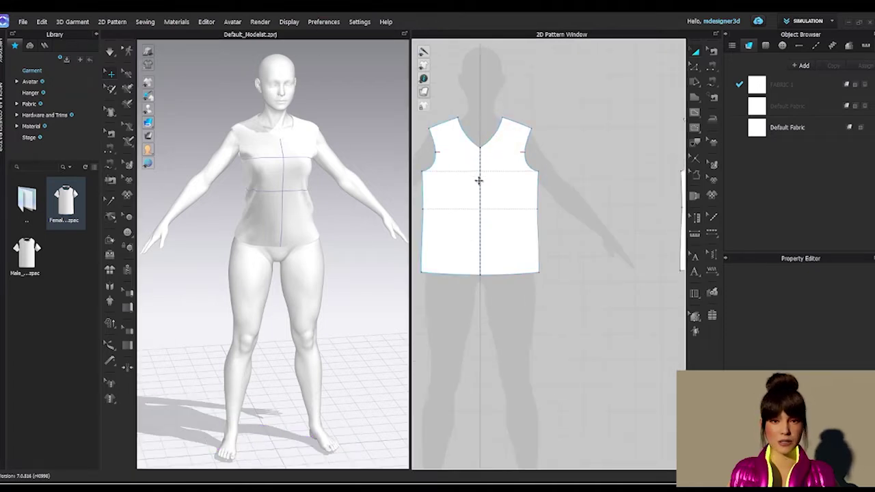
scroll(543, 180, down, 2)
drag(627, 180, 564, 179)
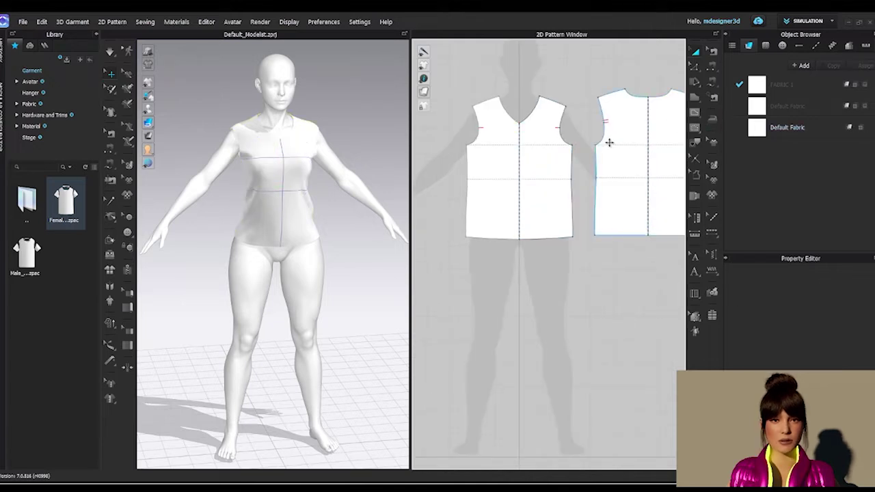
Step: Try adjusting the front bodice's outer shoulder point with the Edit Pattern tool
scroll(523, 189, up, 3)
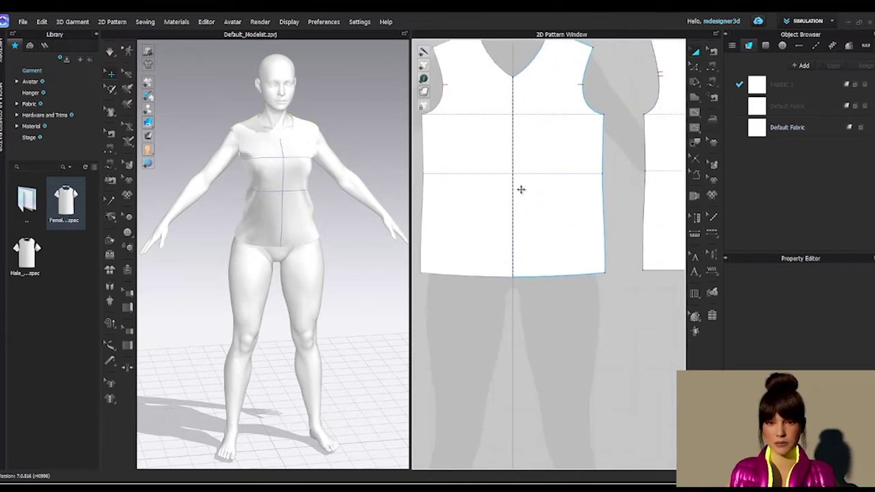
scroll(527, 257, down, 3)
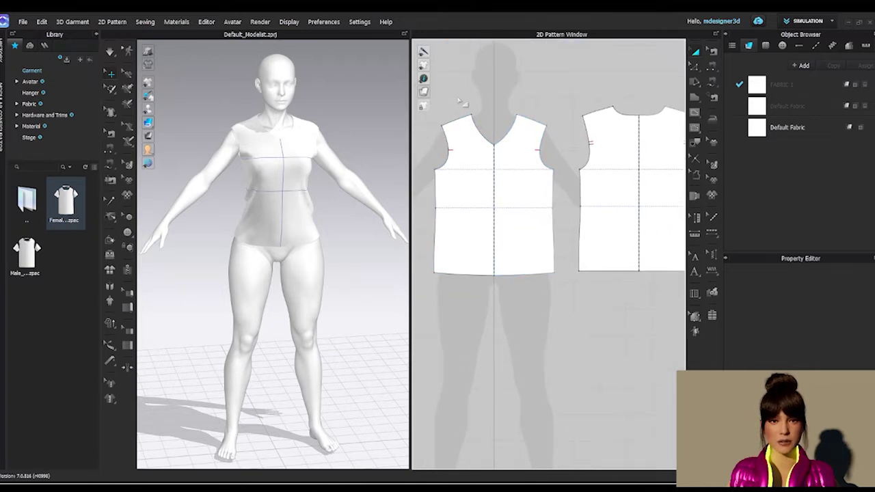
middle_drag(458, 97, 471, 97)
key(z)
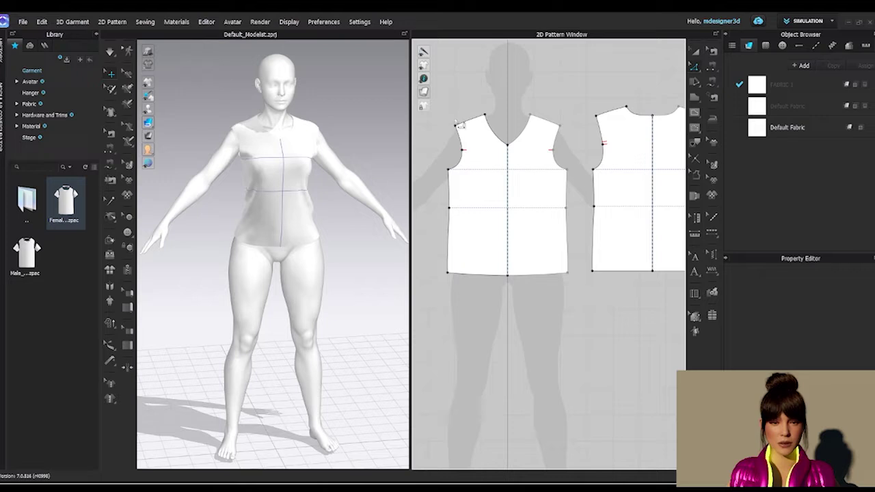
click(456, 127)
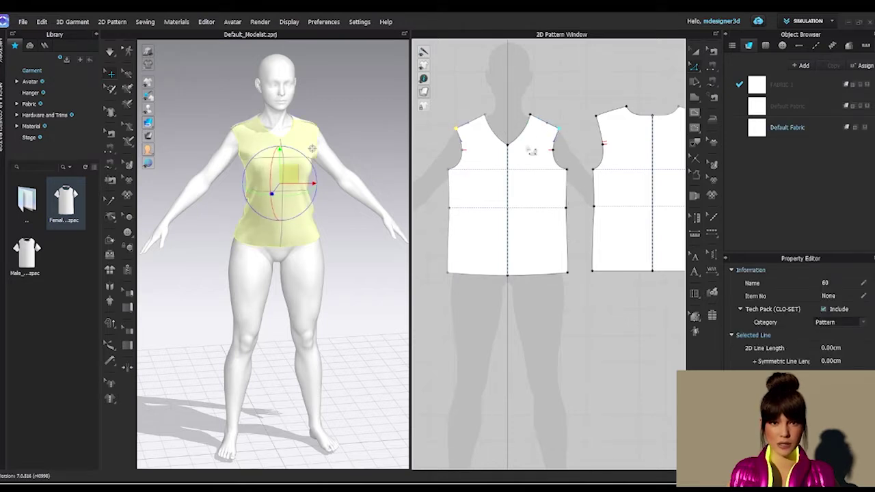
click(579, 159)
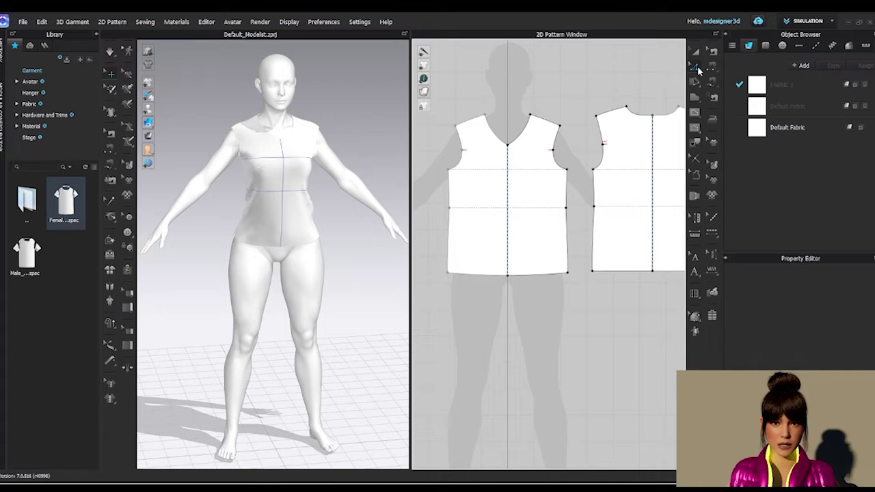
Step: Cut the front bodice pattern into two halves along its centre line using the Edit Pattern tool
click(695, 69)
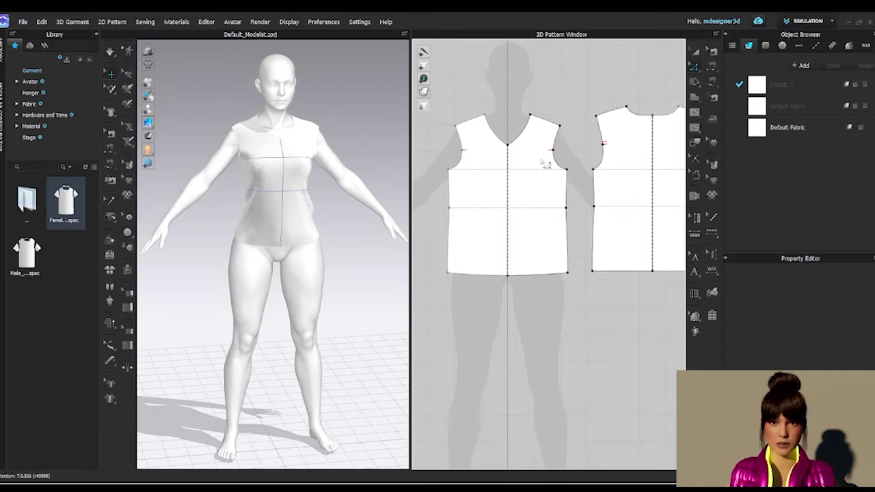
right_click(508, 177)
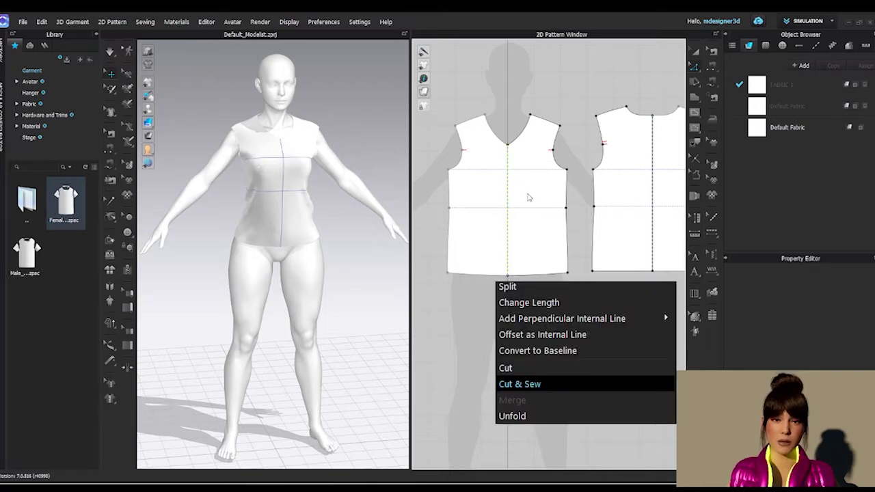
click(528, 194)
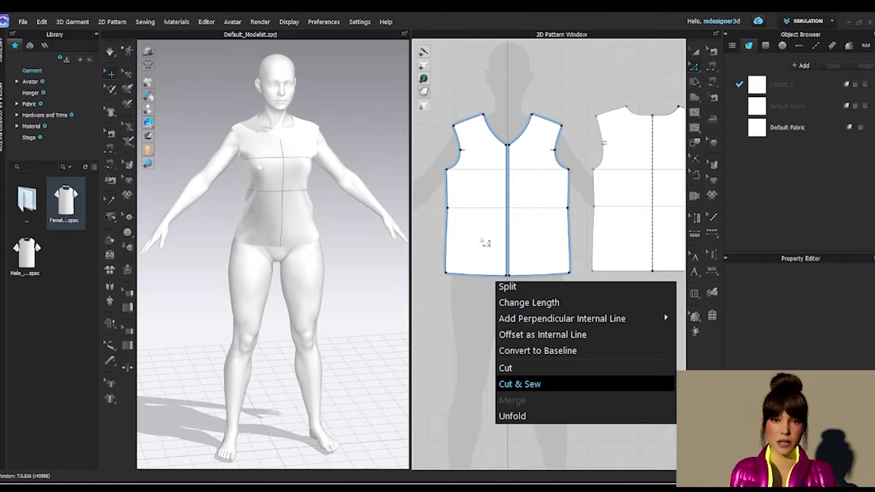
key(Return)
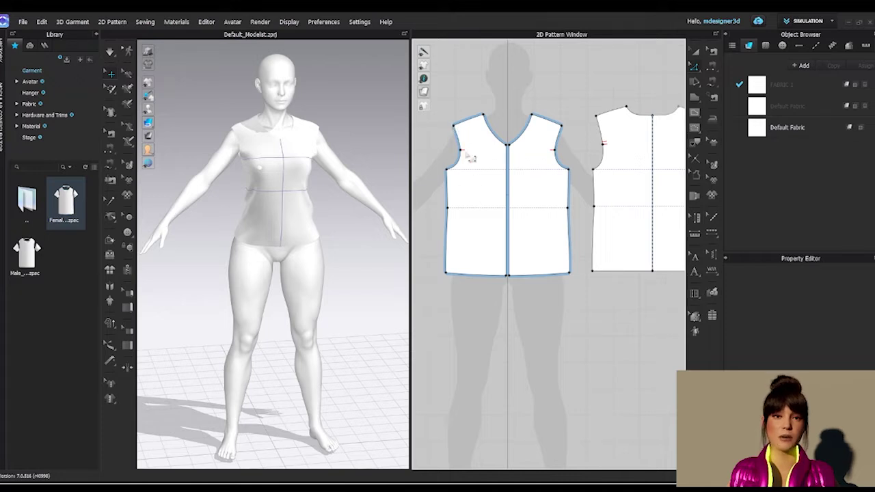
Step: Simulate the garment briefly so the split front drapes open on the avatar, and stop the simulation
right_drag(521, 152, 455, 142)
right_drag(447, 245, 499, 222)
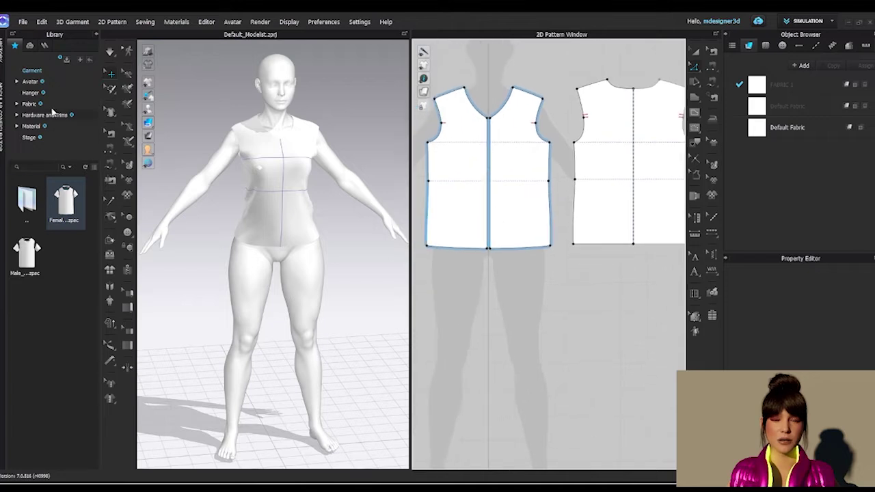
click(109, 51)
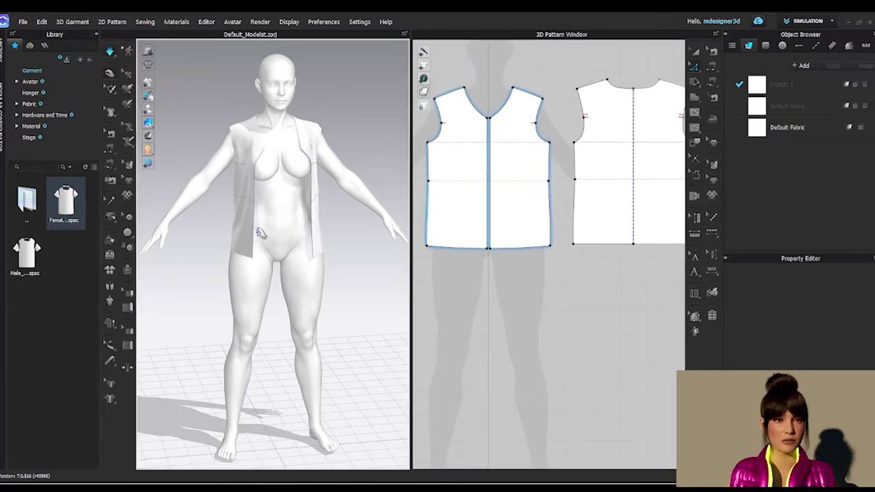
click(109, 52)
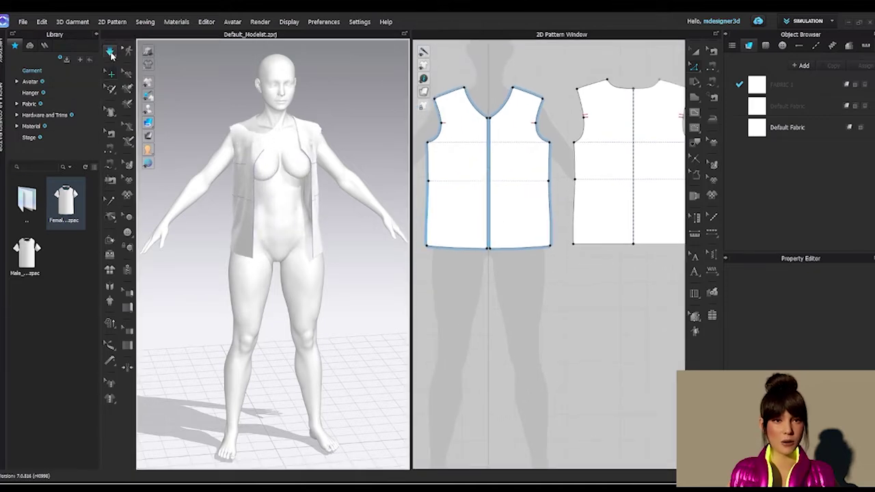
scroll(516, 188, down, 3)
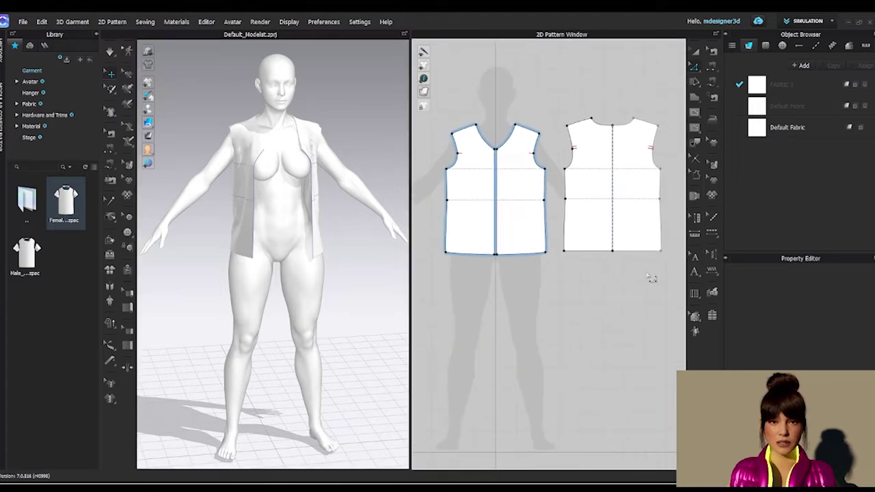
Step: Convert the middle point of the front bodice's armhole to a curve point
scroll(471, 266, up, 6)
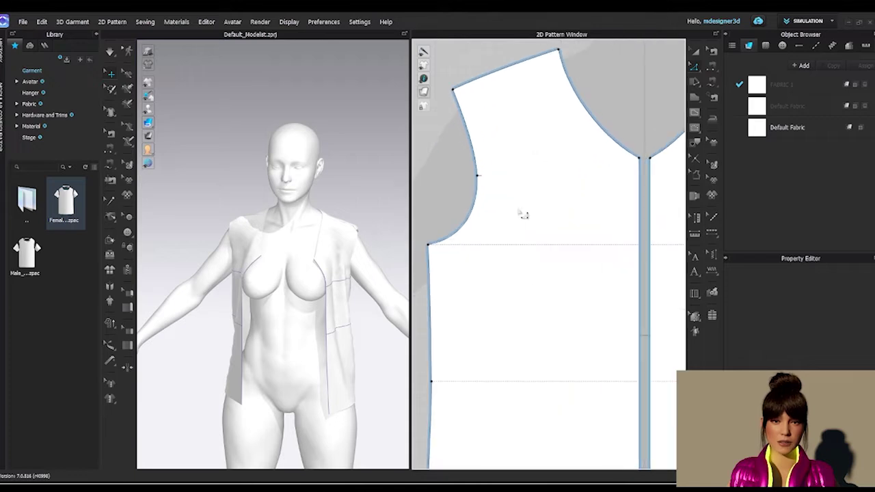
click(482, 181)
right_click(482, 182)
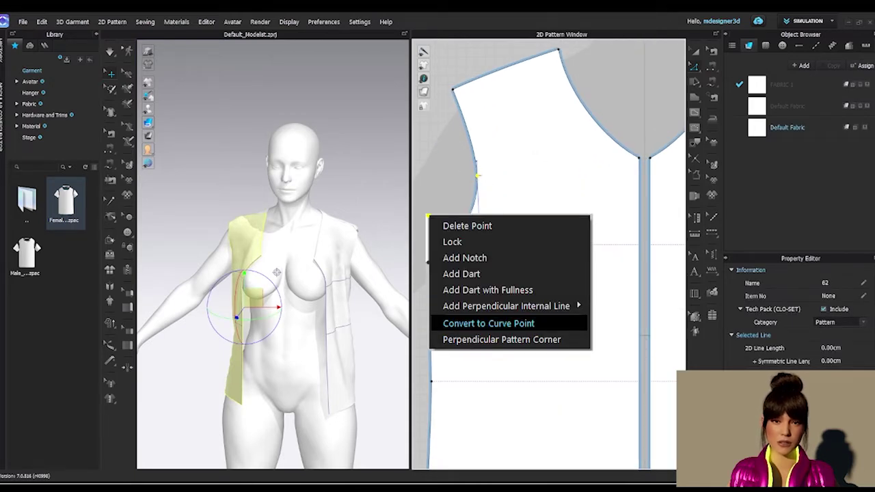
click(488, 323)
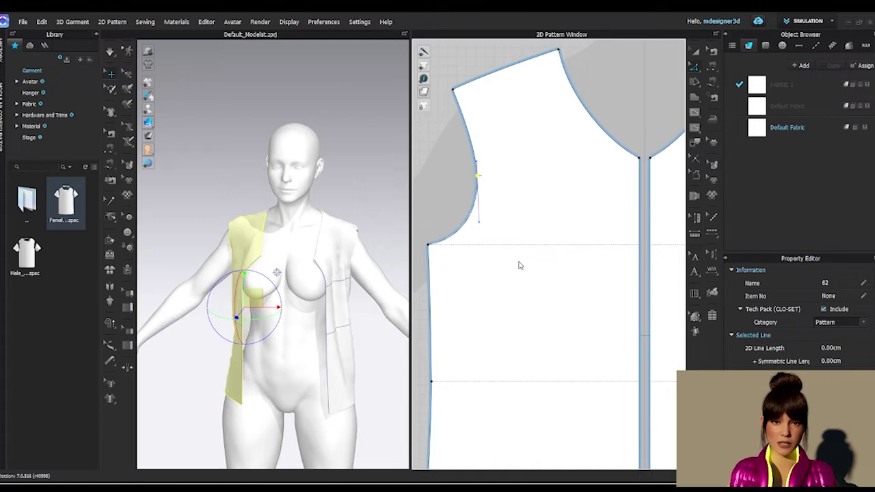
click(520, 265)
Step: Convert the middle point of the back bodice's armhole to a curve point
scroll(493, 246, down, 4)
middle_drag(503, 247, 509, 222)
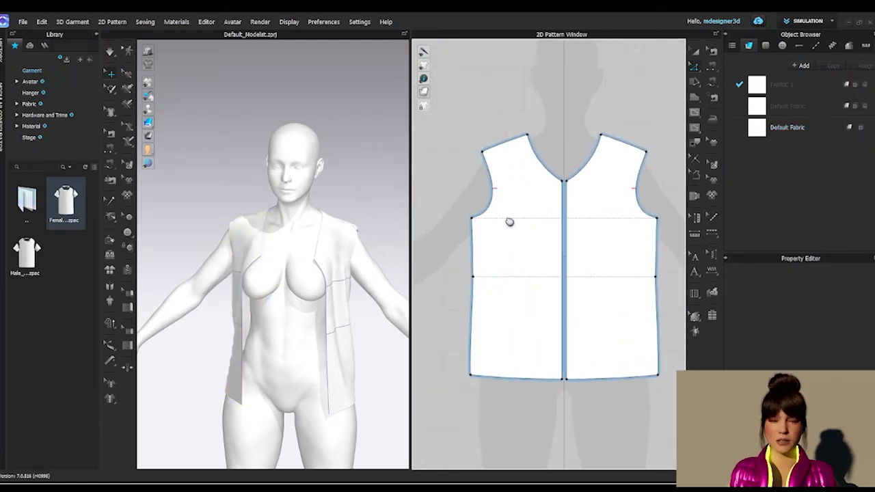
scroll(509, 221, up, 3)
click(552, 206)
right_click(498, 269)
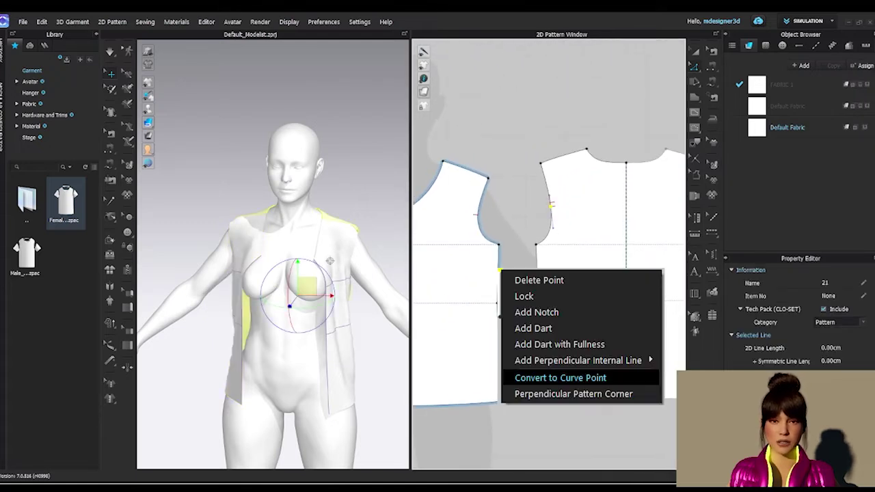
click(561, 377)
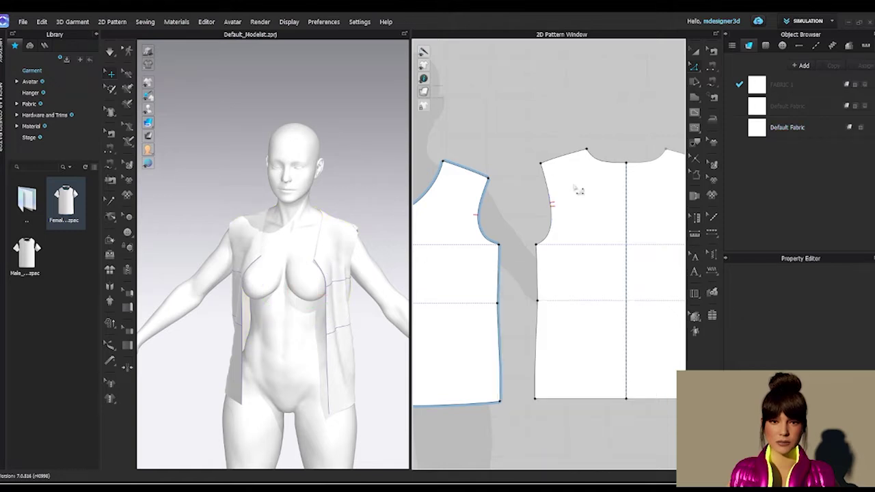
Step: Activate the Rectangle pattern tool for a new pattern piece beside the back bodice
scroll(478, 229, down, 3)
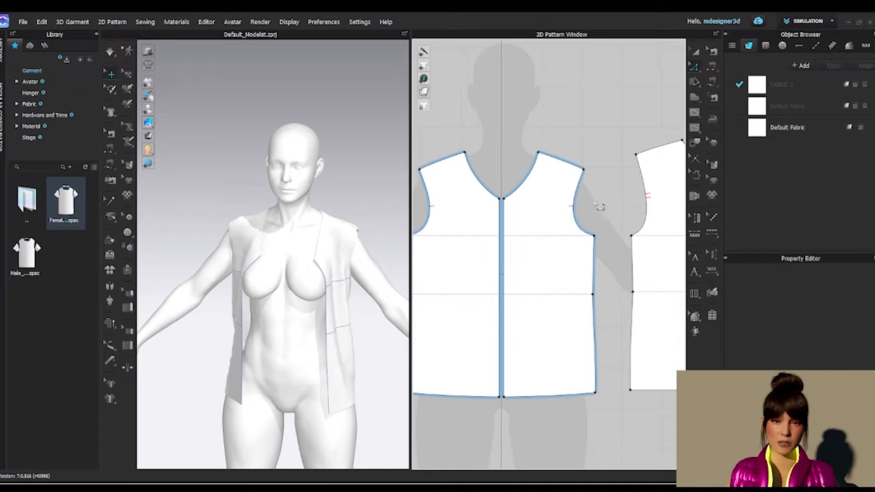
mouse_move(596, 238)
middle_down()
mouse_move(557, 235)
mouse_move(580, 239)
middle_up()
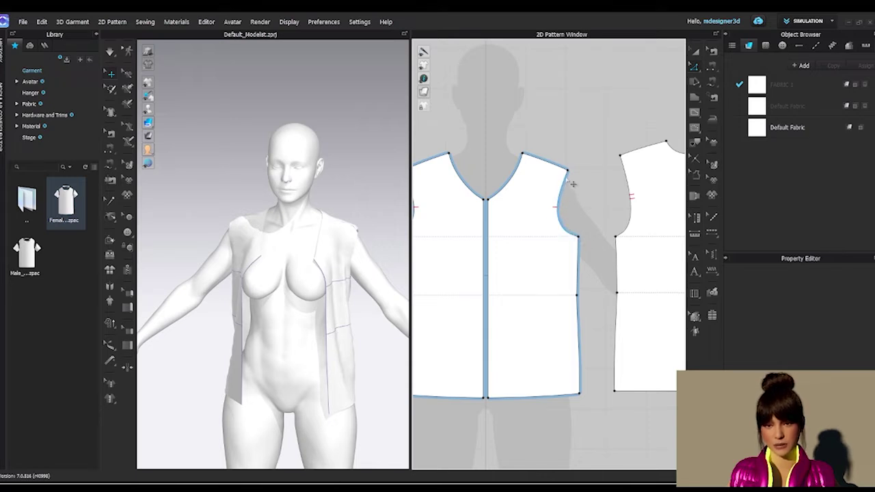
scroll(554, 227, down, 4)
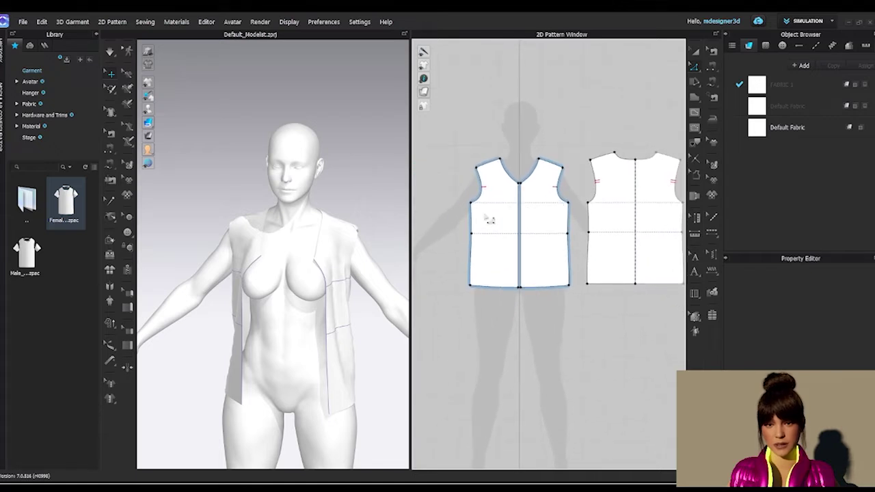
click(691, 101)
middle_drag(567, 174, 430, 157)
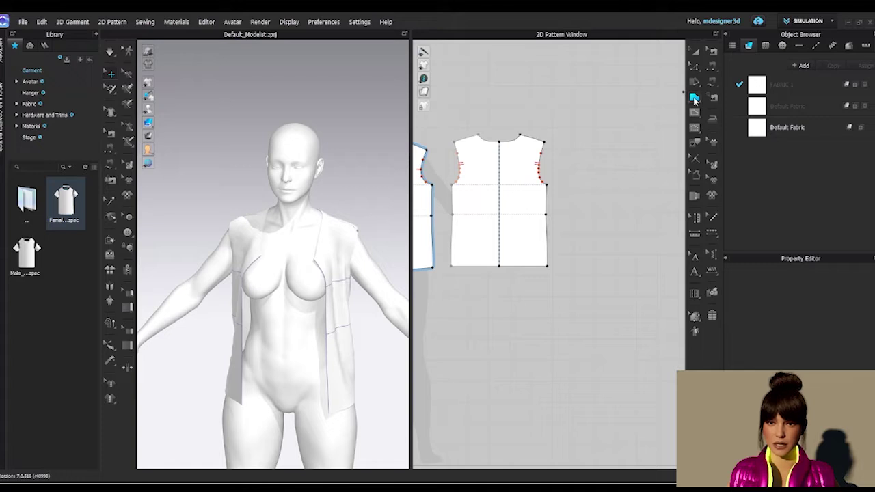
click(694, 128)
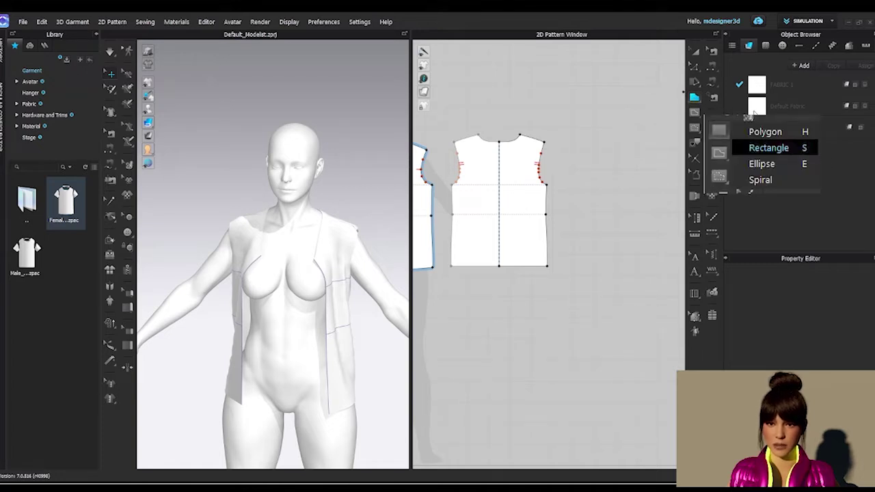
click(768, 148)
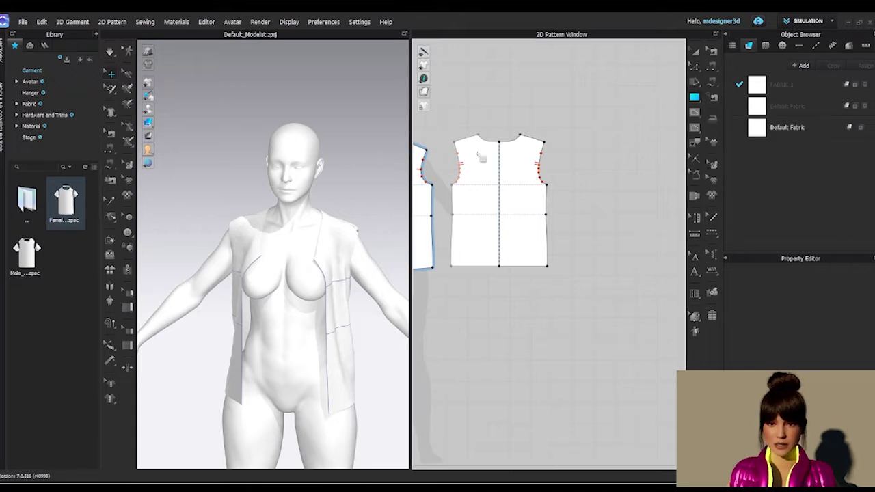
Step: Measure the circumference around the avatar's upper arm with the Surface Circumference Measure tool
middle_drag(528, 133, 513, 133)
middle_drag(371, 264, 323, 180)
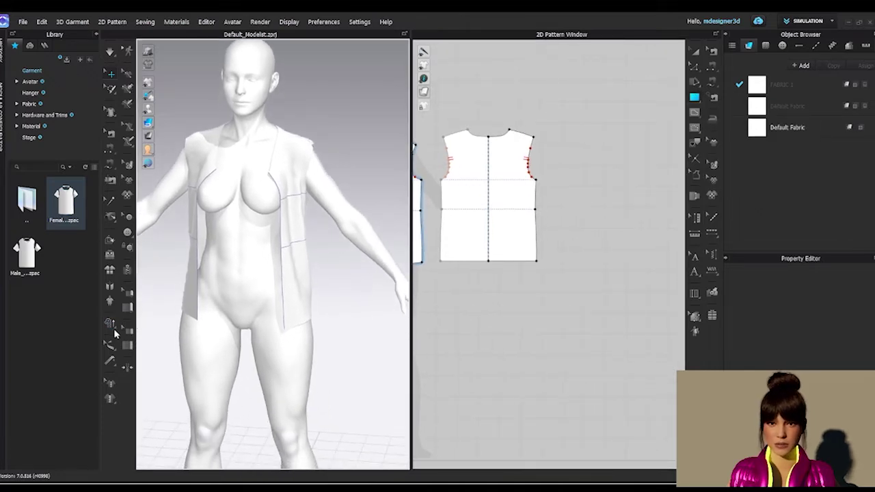
click(110, 399)
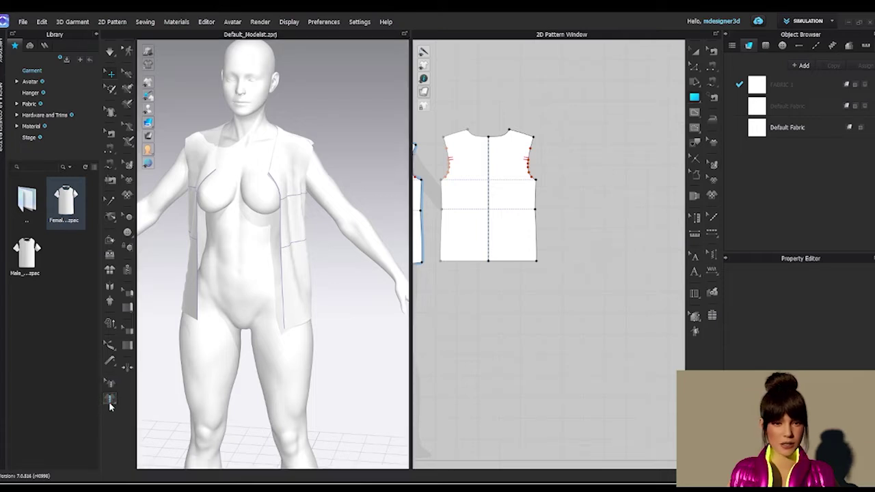
click(110, 361)
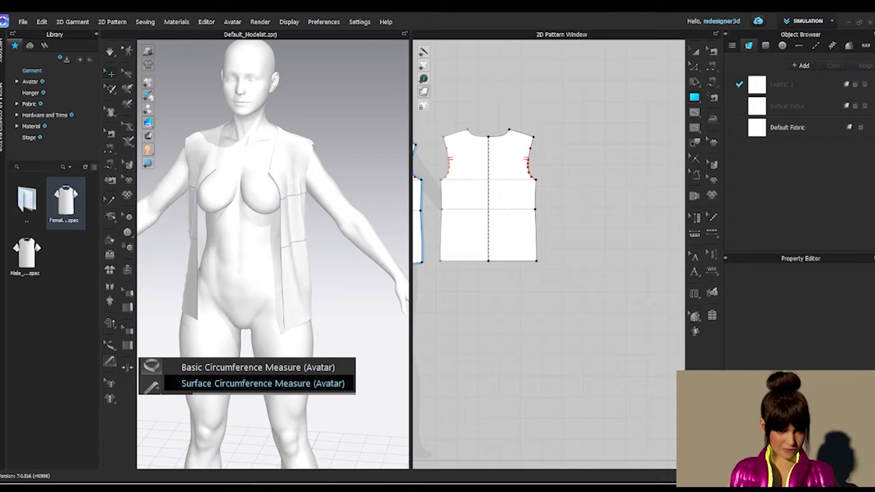
click(262, 383)
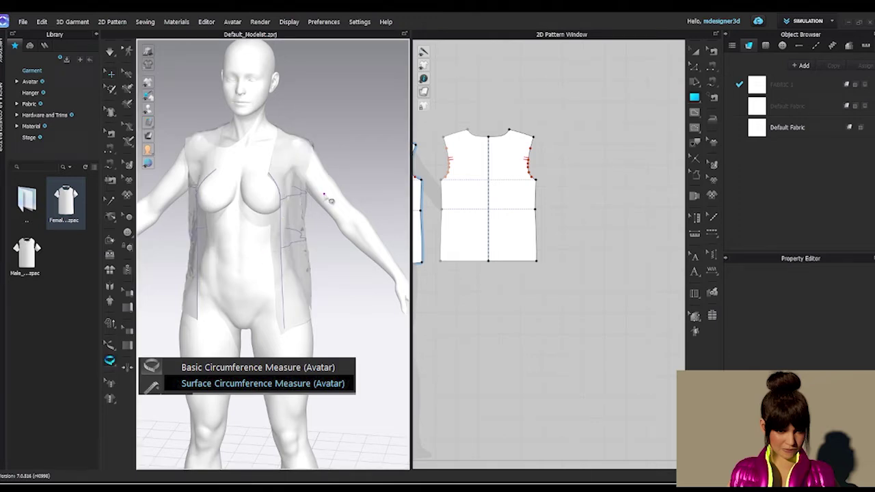
right_drag(340, 199, 282, 227)
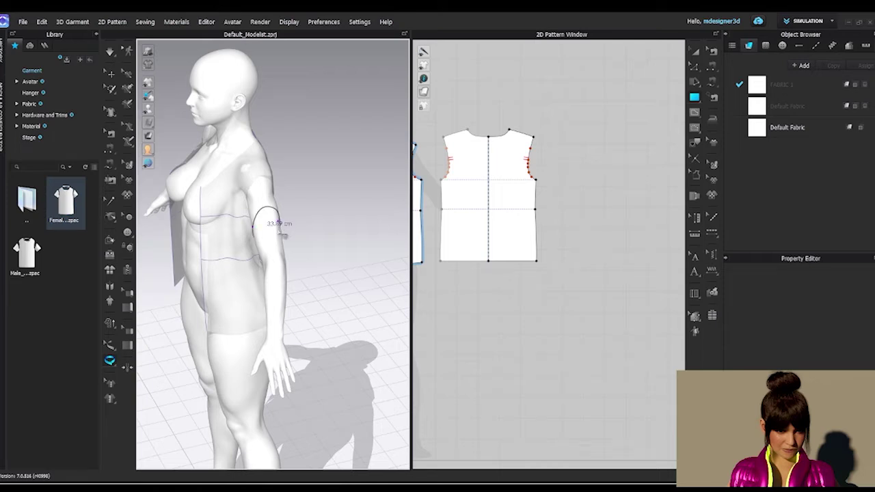
click(266, 229)
Step: Create a rectangle pattern 29 cm wide and 10 cm high beside the back bodice
mouse_move(554, 224)
right_down()
mouse_move(522, 216)
mouse_move(538, 220)
right_up()
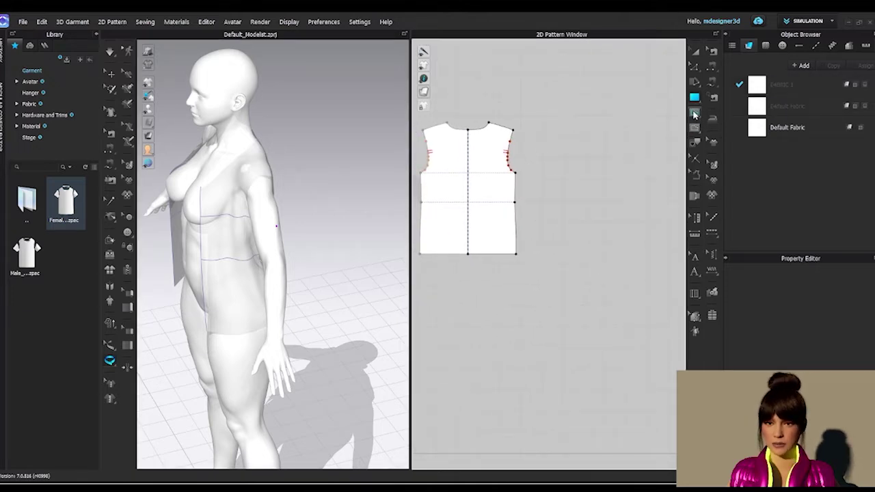
click(548, 154)
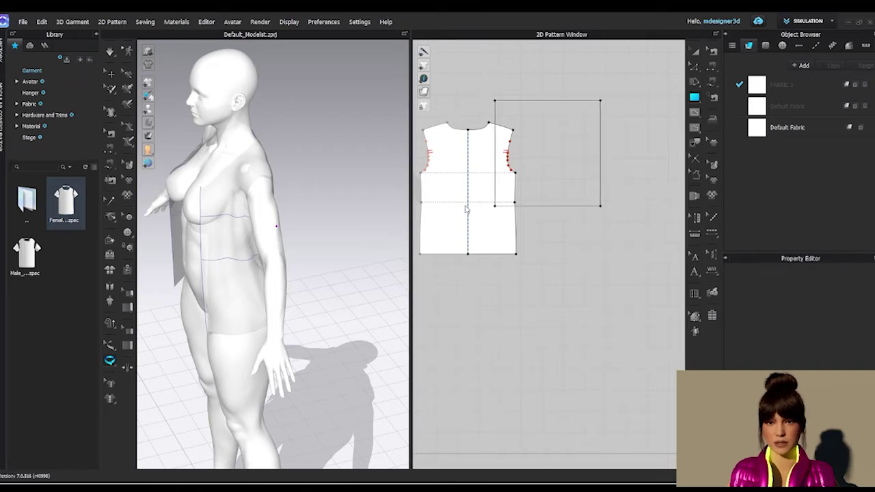
text(29)
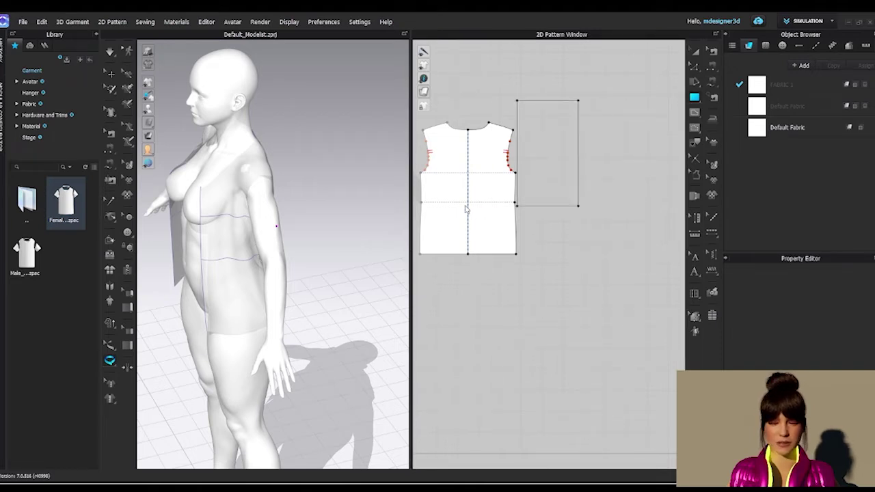
key(Tab)
text(10)
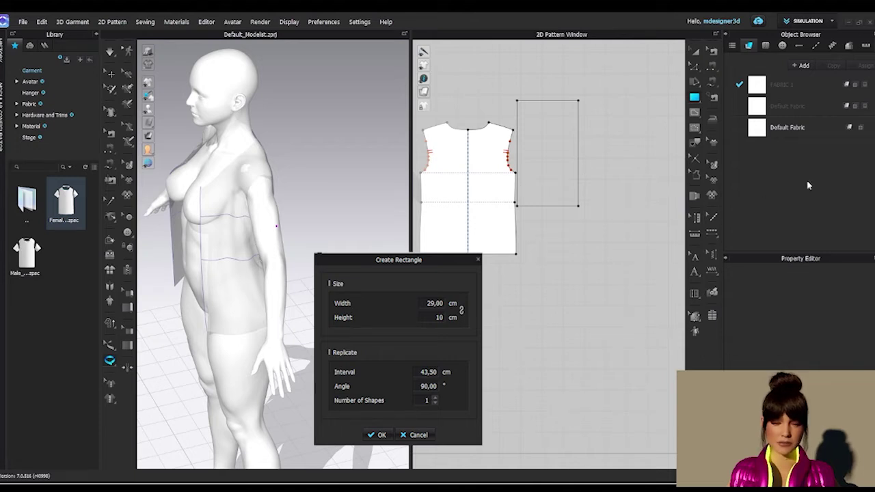
key(Tab)
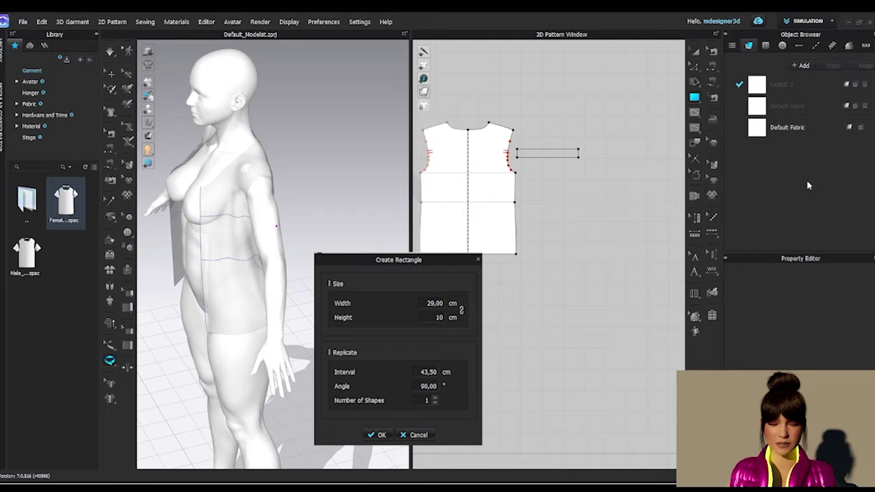
text(10)
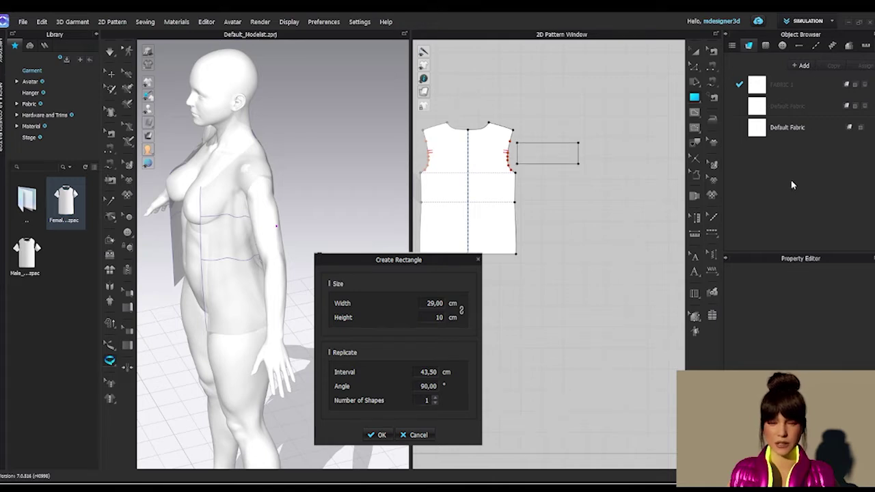
key(Return)
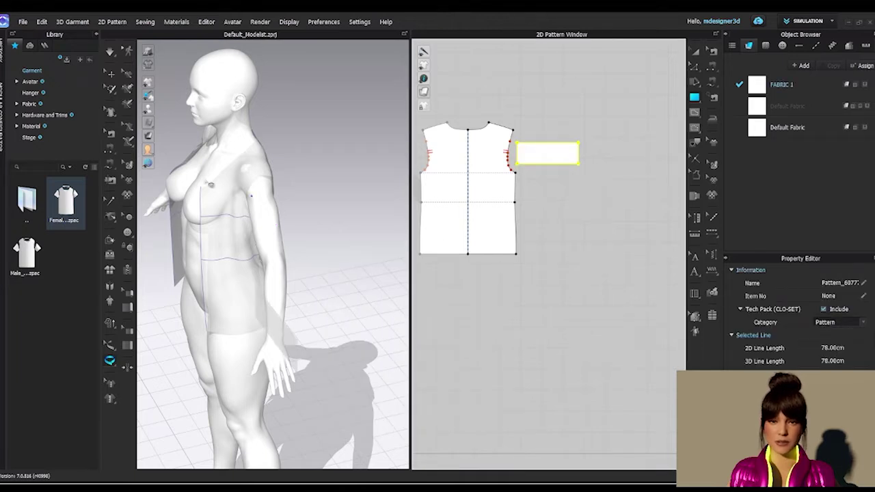
Step: Show the arrangement points around the avatar in the 3D view
mouse_move(149, 109)
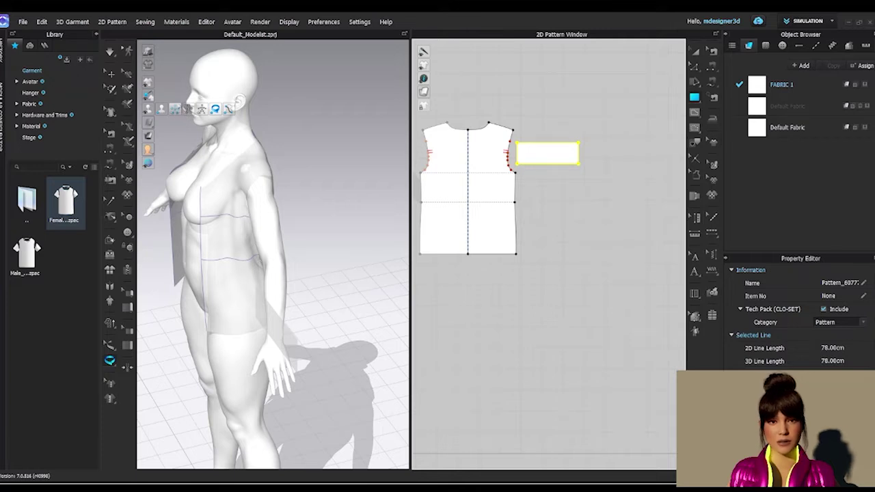
click(176, 110)
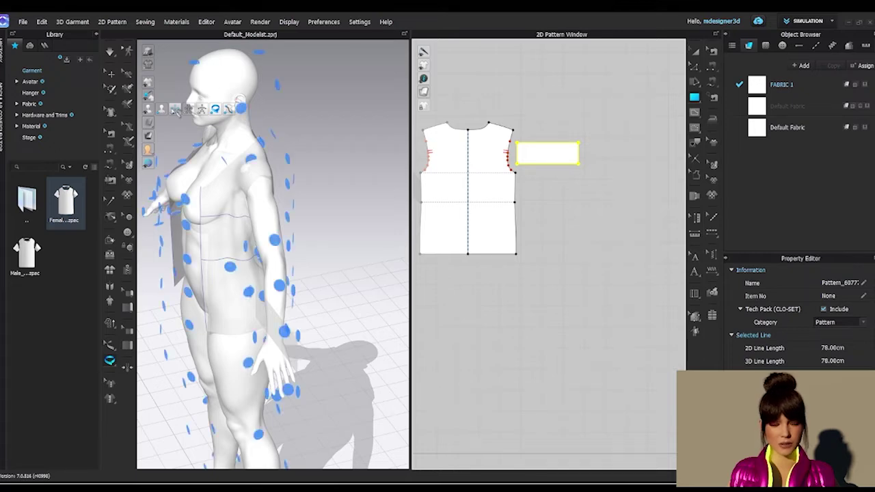
right_drag(301, 265, 359, 242)
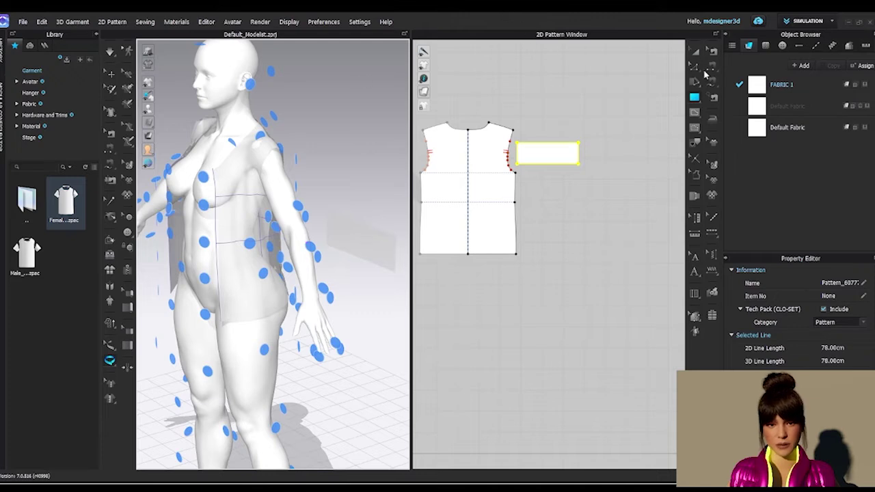
Step: Move both front bodice halves away from the back bodice and place the rectangle pattern between front and back
scroll(589, 193, down, 3)
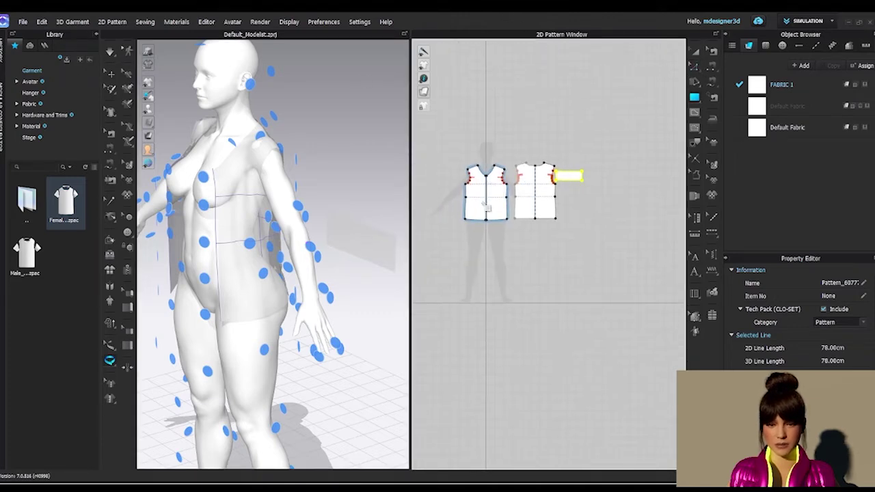
key(a)
click(475, 193)
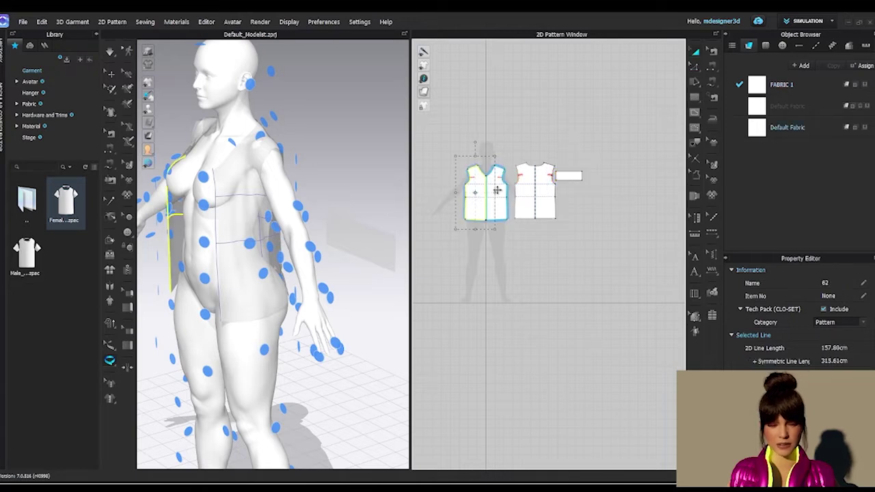
drag(495, 199, 464, 199)
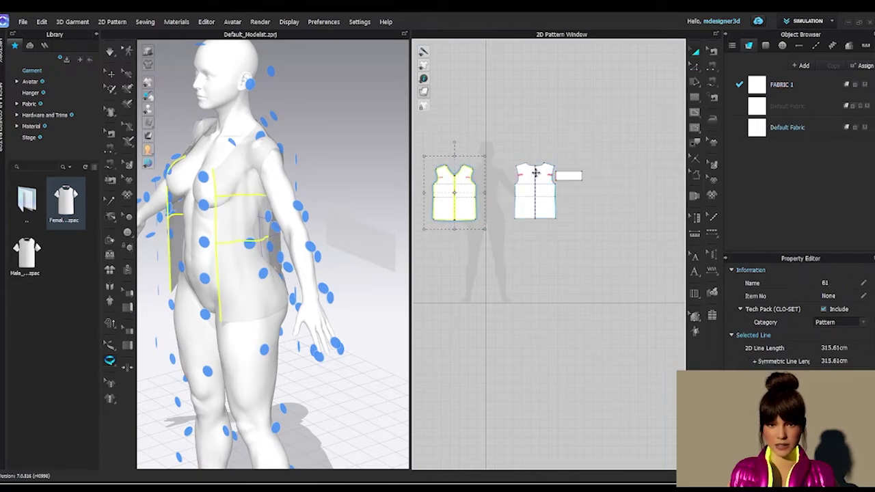
drag(562, 177, 486, 181)
middle_drag(512, 211, 573, 208)
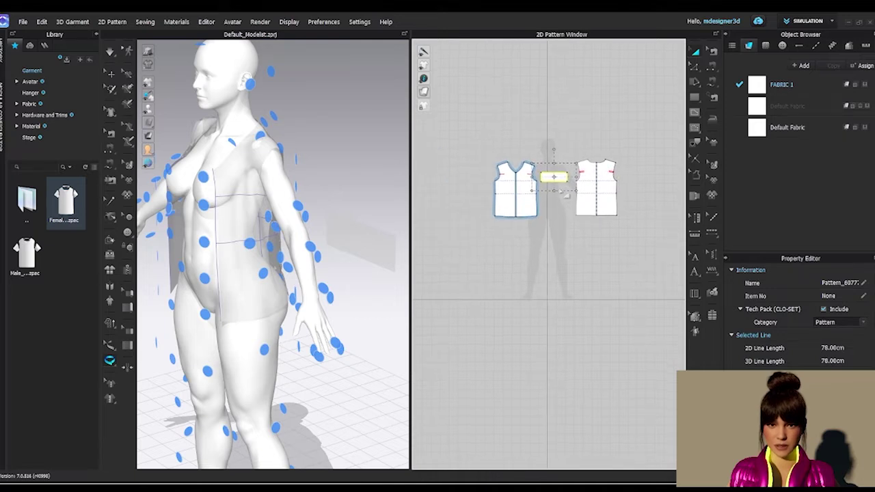
Step: Duplicate the rectangle as a symmetric pattern with sewing and place the copy beside the front bodice's opposite armhole
right_click(553, 179)
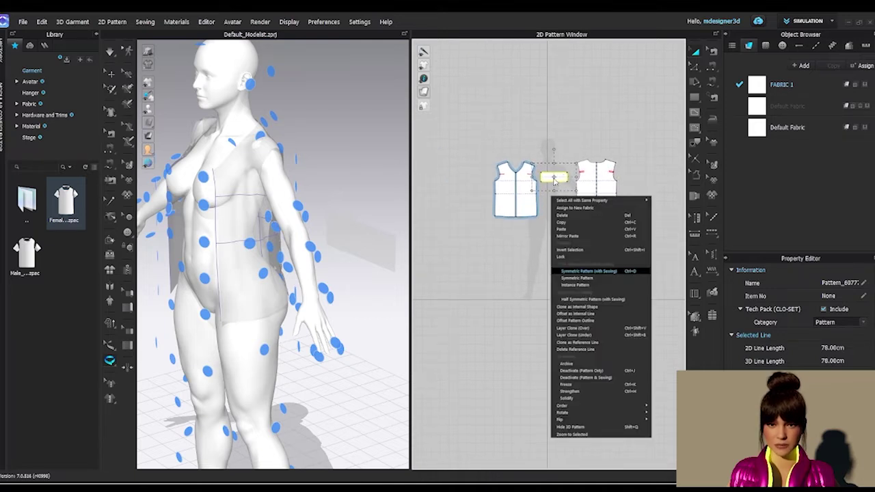
key(ctrl+d)
click(475, 174)
Step: Arrange the rectangle pattern between front and back bodice around the avatar's left arm, using the outer arm arrangement point
right_drag(211, 306, 307, 249)
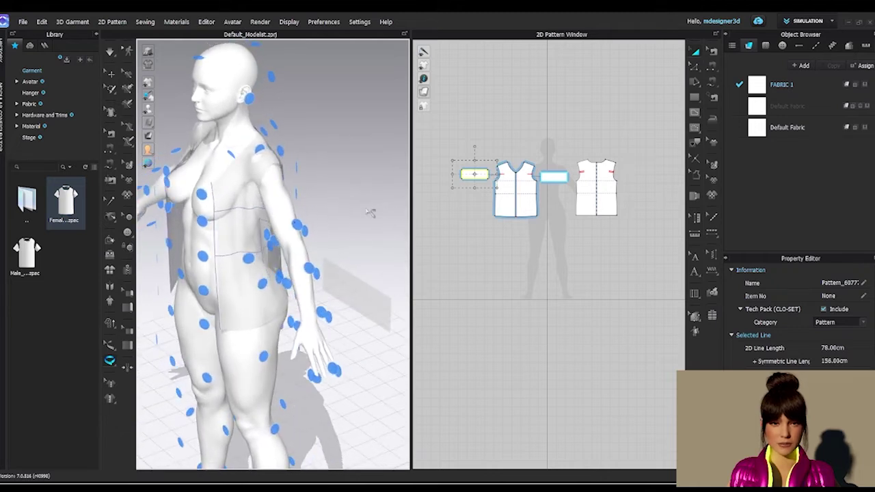
key(z)
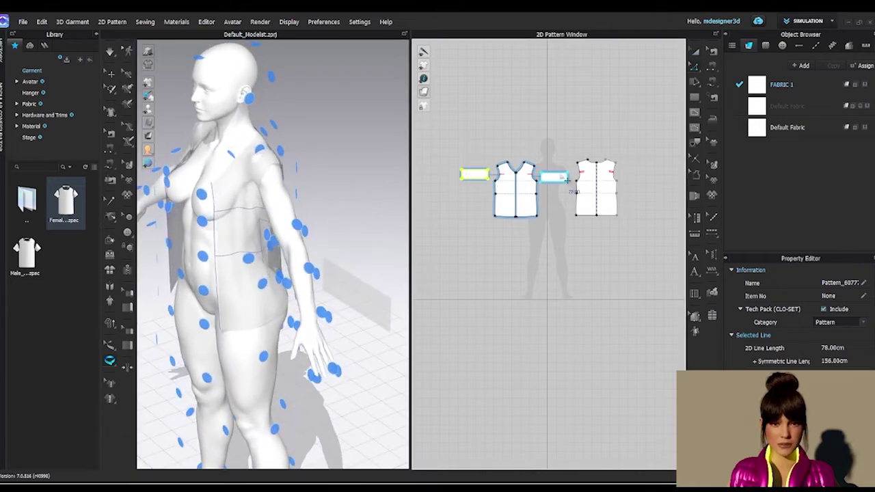
click(557, 179)
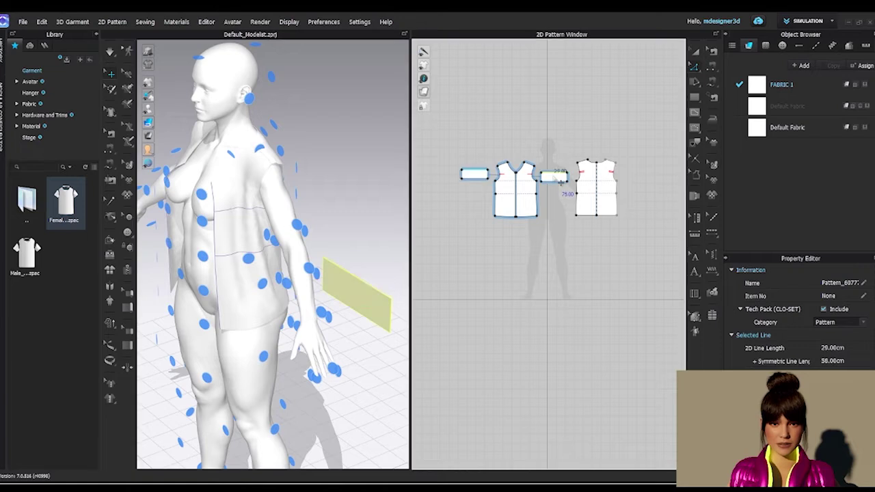
click(695, 55)
click(560, 176)
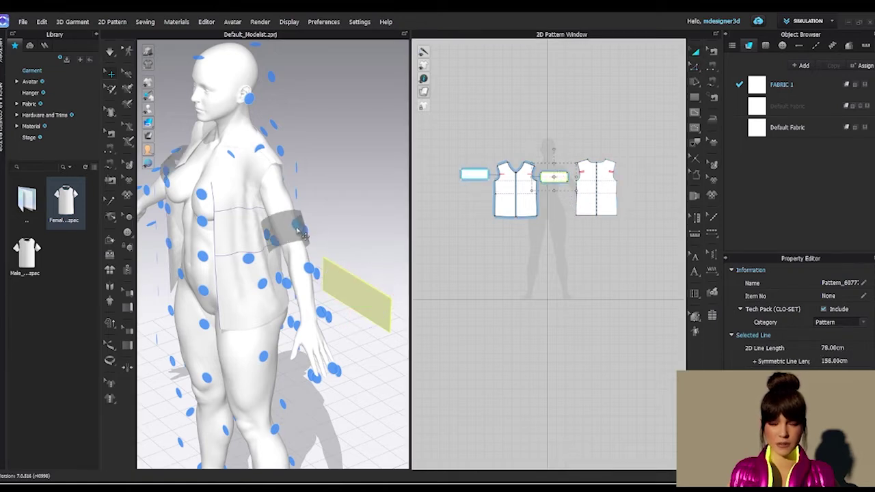
click(304, 234)
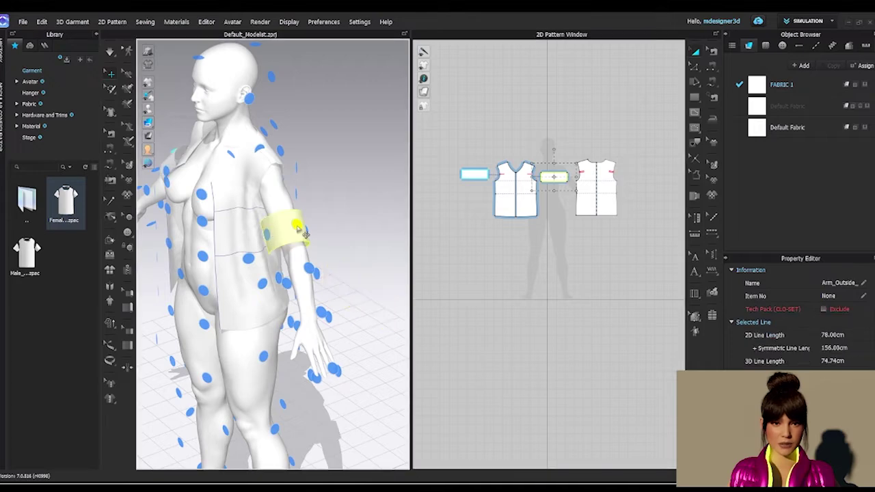
mouse_move(305, 234)
right_down()
mouse_move(336, 283)
mouse_move(299, 233)
right_up()
right_drag(279, 288, 215, 286)
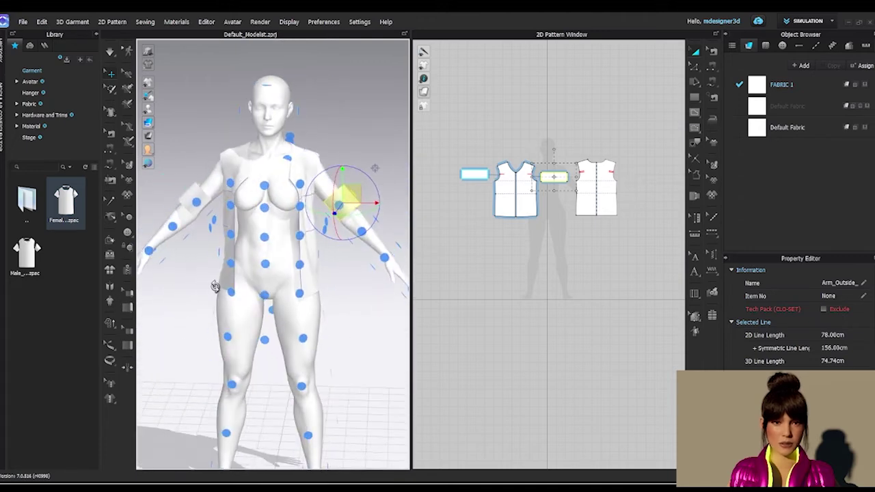
scroll(334, 150, up, 3)
middle_drag(338, 153, 265, 176)
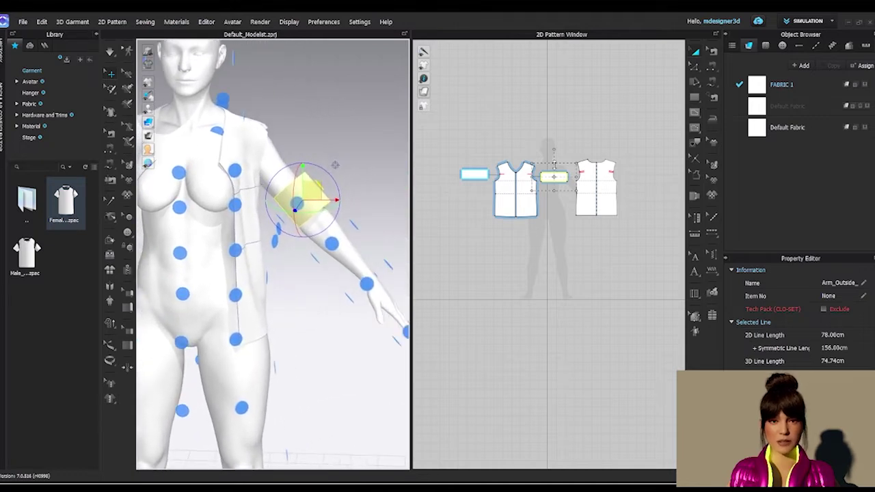
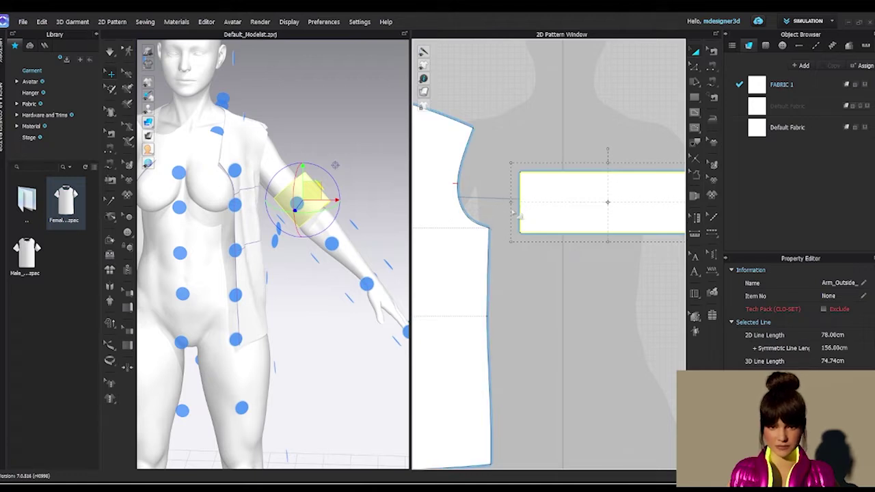
Step: Split the sleeve rectangle's short edge facing the front bodice into 2 uniform segments
key(z)
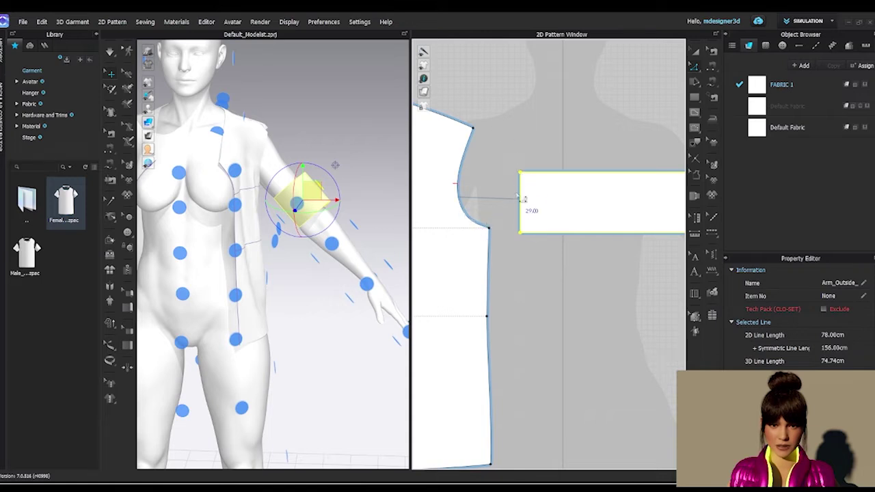
right_drag(384, 204, 384, 204)
key(space)
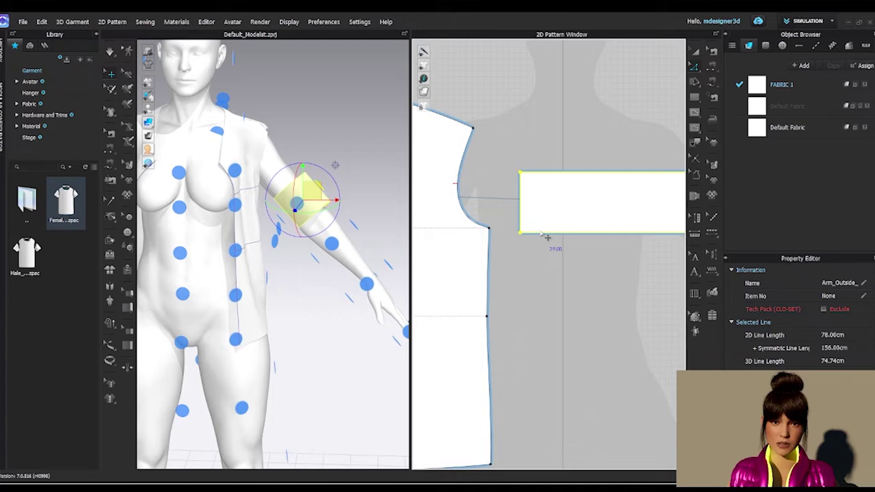
click(498, 188)
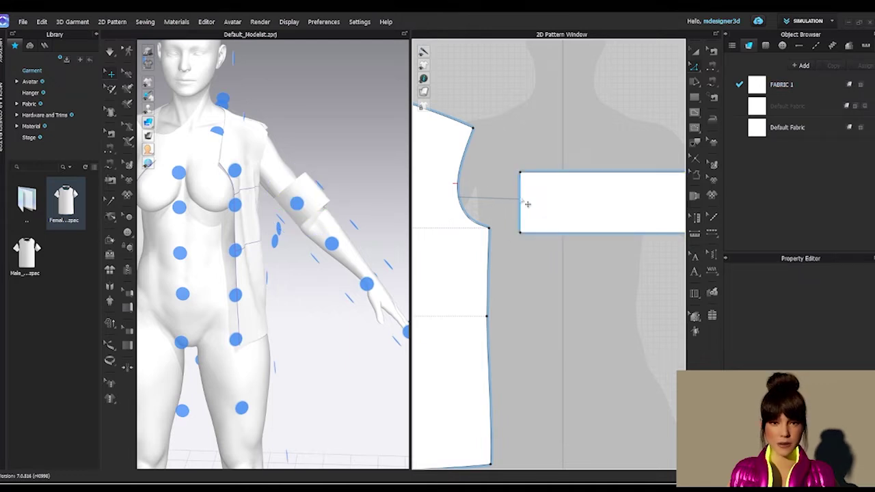
click(521, 201)
key(ctrl+z)
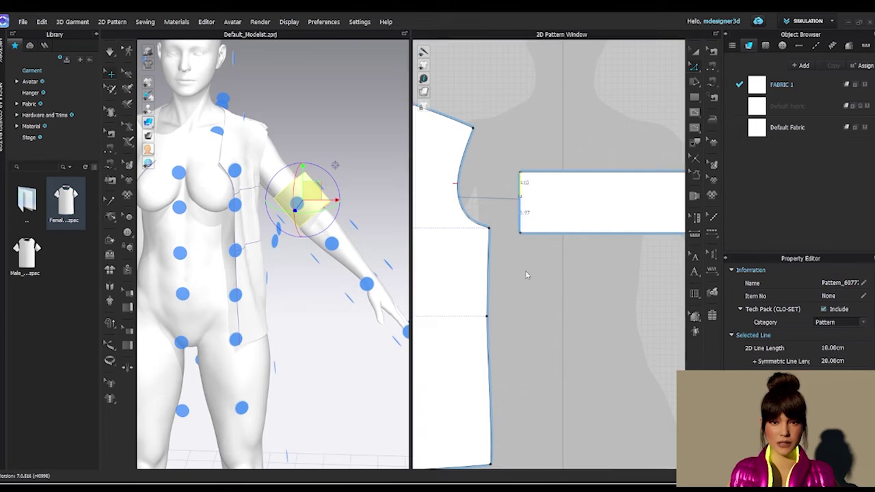
right_click(468, 159)
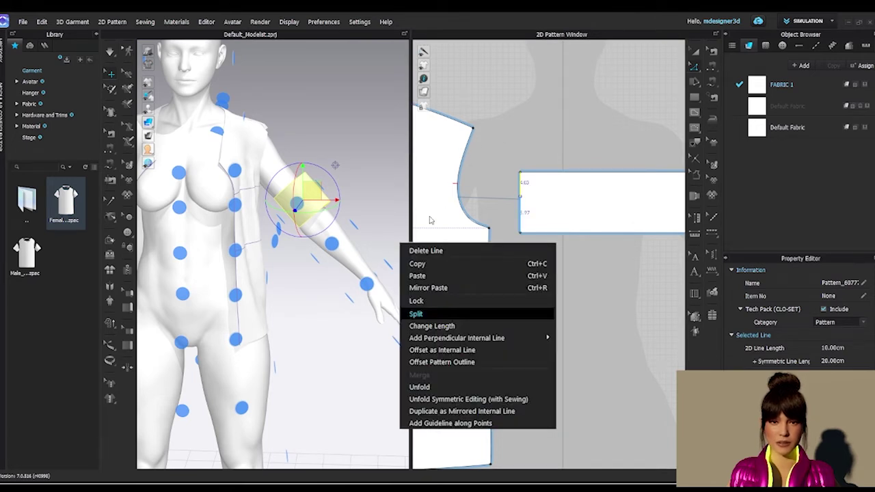
click(430, 314)
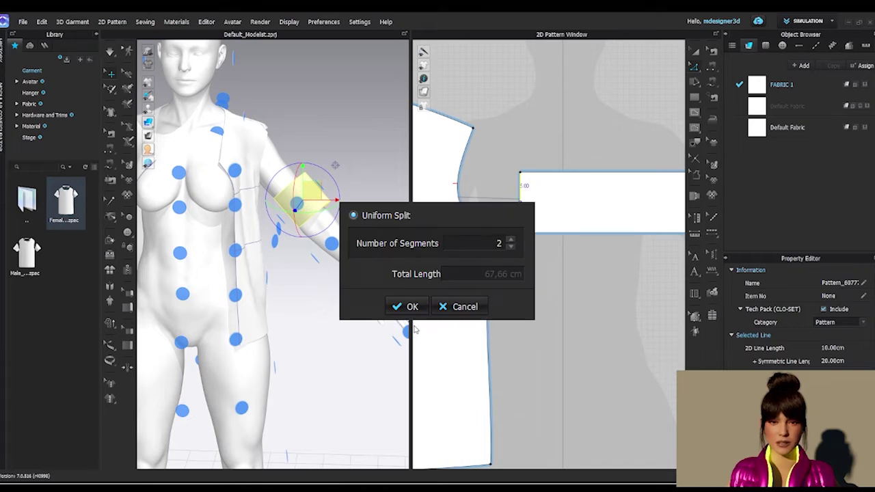
key(Return)
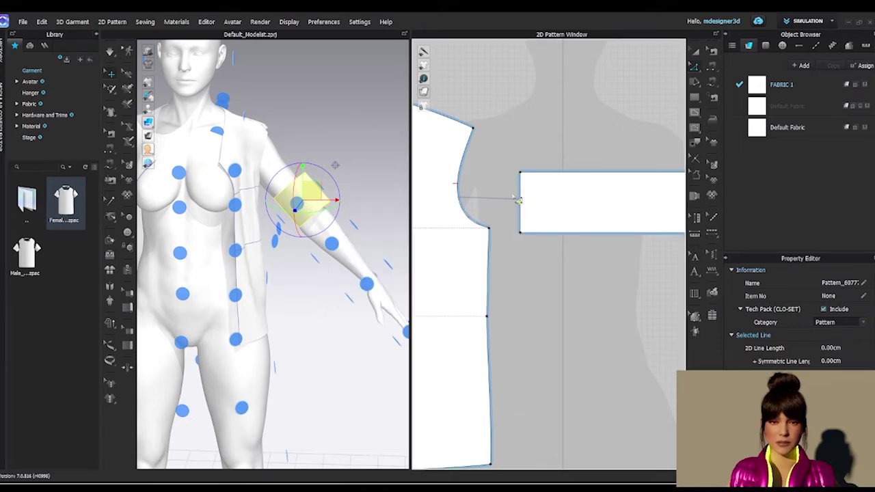
Step: Sew the upper half of the sleeve's front-side short edge to the lowest 5 cm of the front bodice's armhole
key(m)
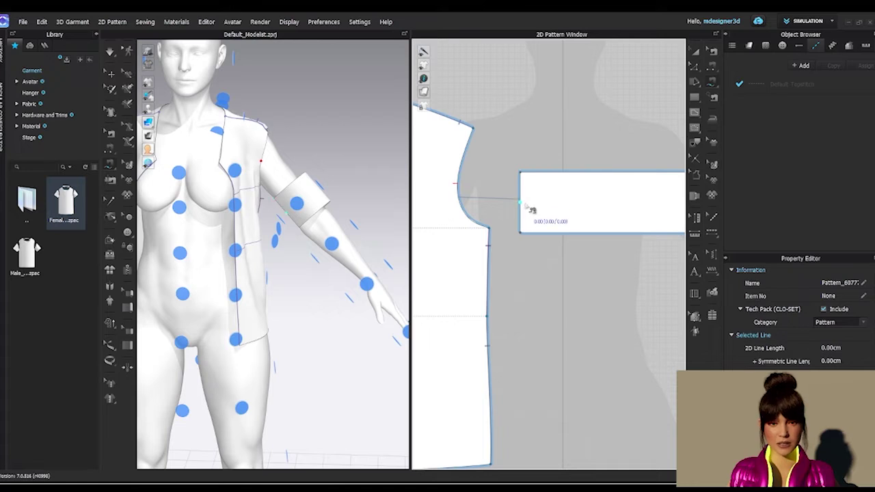
click(520, 204)
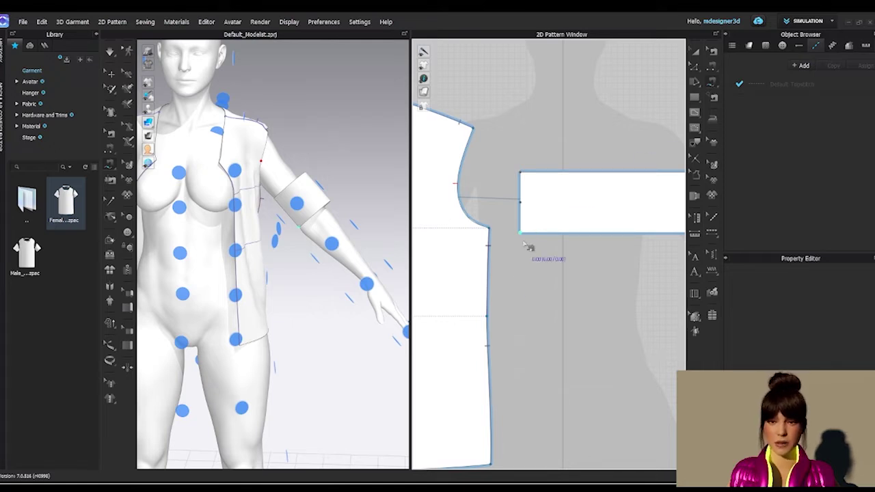
click(522, 184)
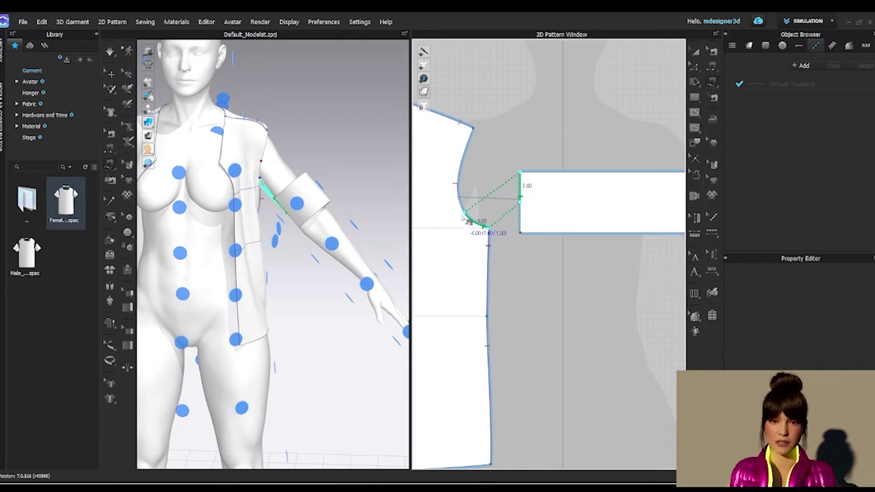
click(467, 220)
Step: Split the sleeve rectangle's short edge facing the back bodice into 2 uniform segments
scroll(479, 259, down, 3)
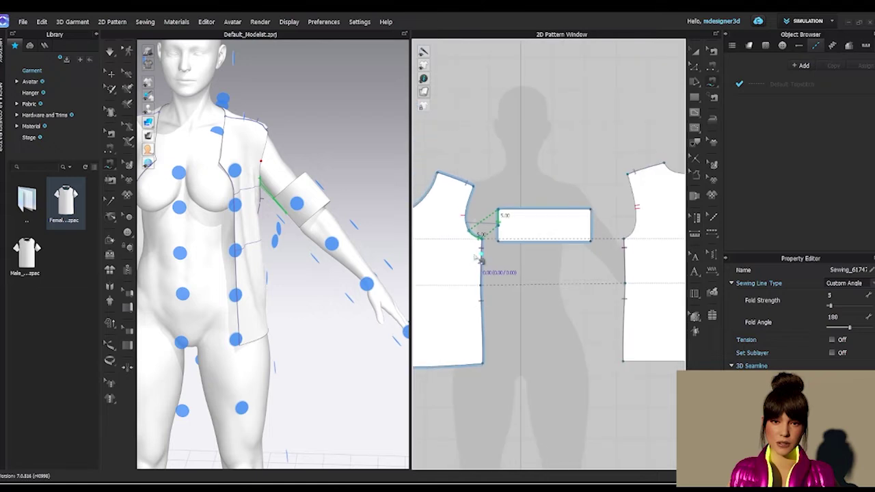
scroll(477, 257, down, 2)
key(z)
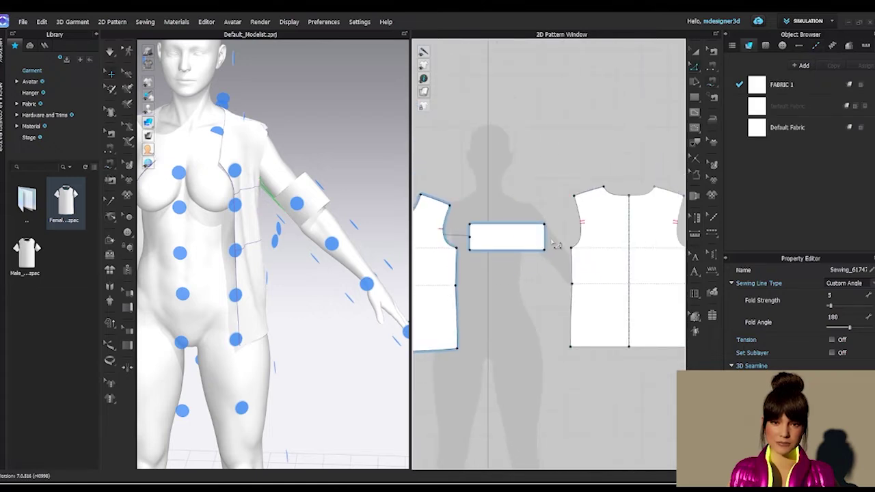
scroll(550, 243, up, 2)
click(546, 239)
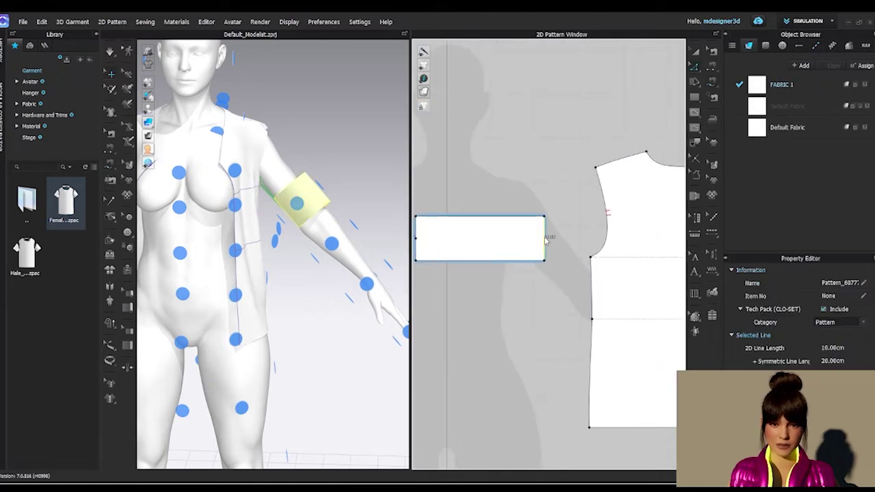
right_click(565, 301)
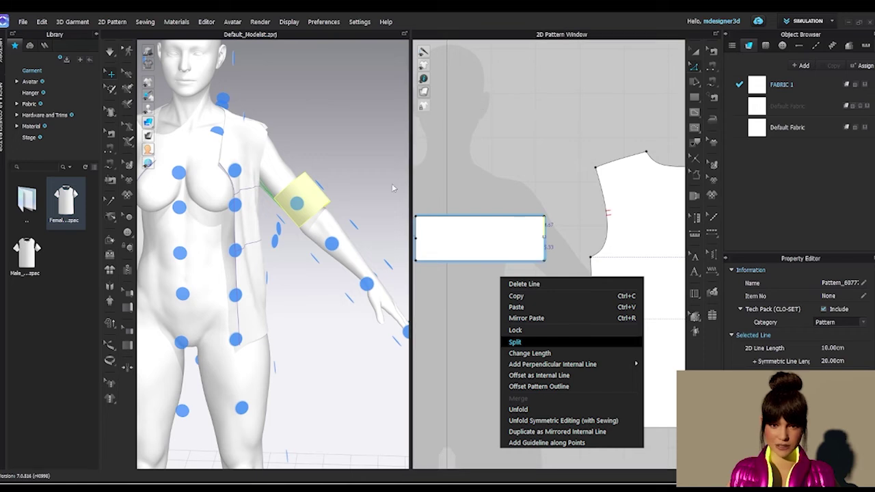
click(372, 283)
click(375, 266)
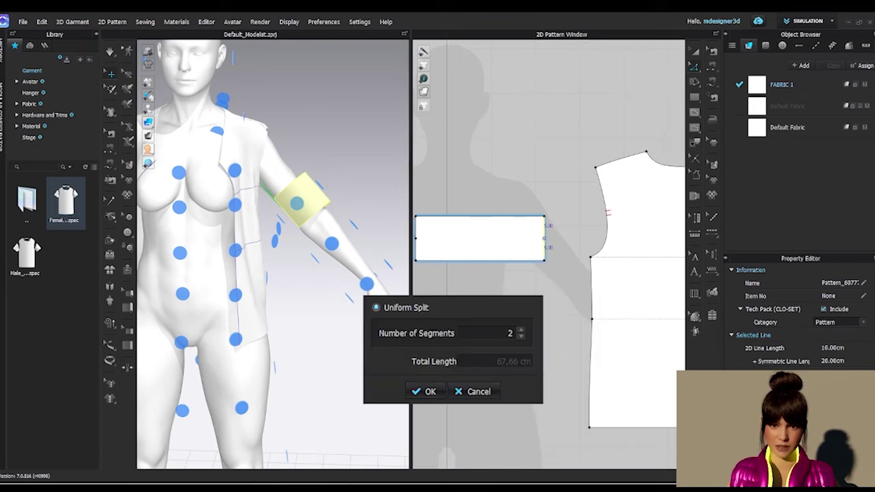
click(413, 341)
key(Return)
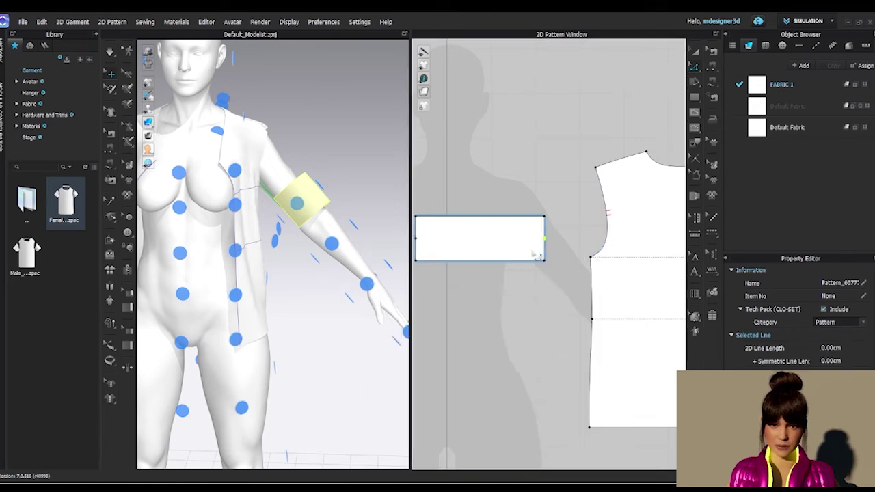
Step: Sew the upper half of the sleeve's back-side short edge to the lowest 5 cm of the back bodice's armhole
click(550, 229)
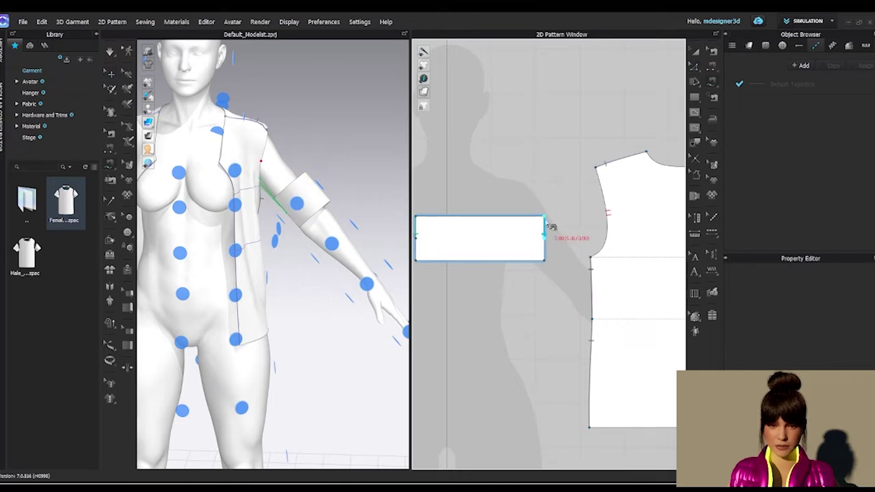
click(611, 252)
right_drag(314, 255, 242, 209)
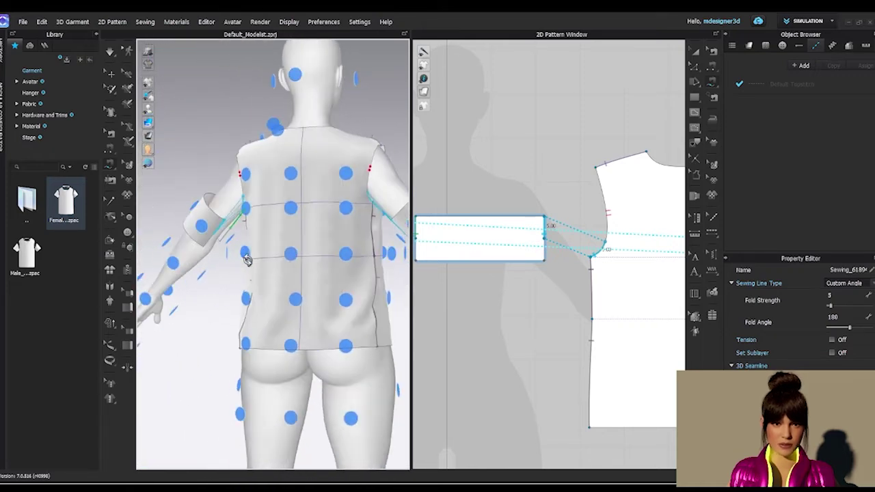
right_drag(204, 252, 405, 264)
middle_drag(373, 254, 320, 269)
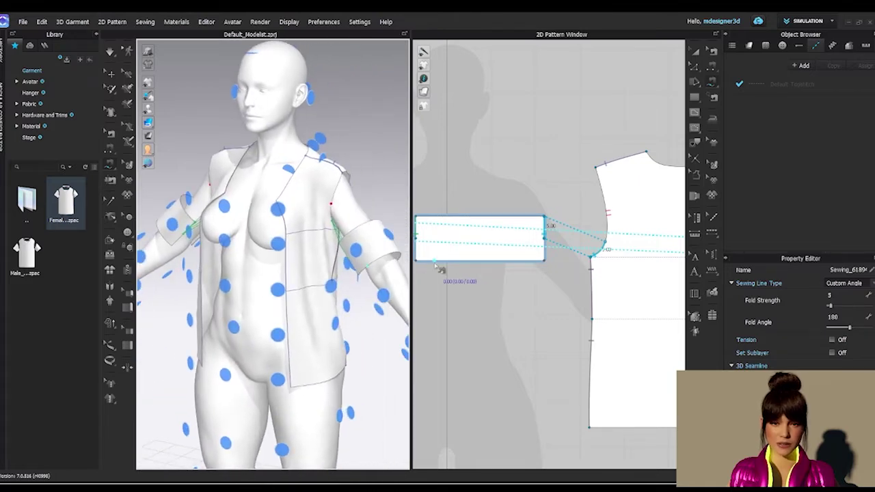
Step: Sew the lower halves of the sleeve rectangle's two short edges to each other with segment sewing
middle_drag(435, 265, 495, 264)
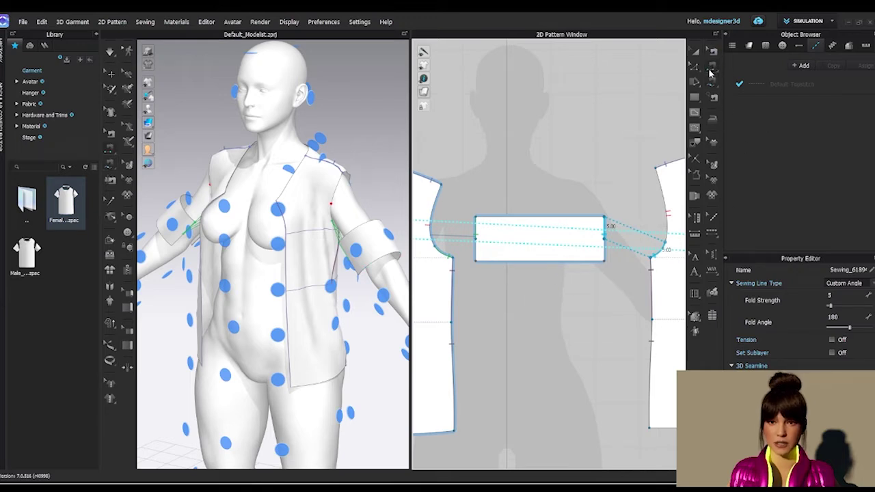
click(477, 249)
click(611, 254)
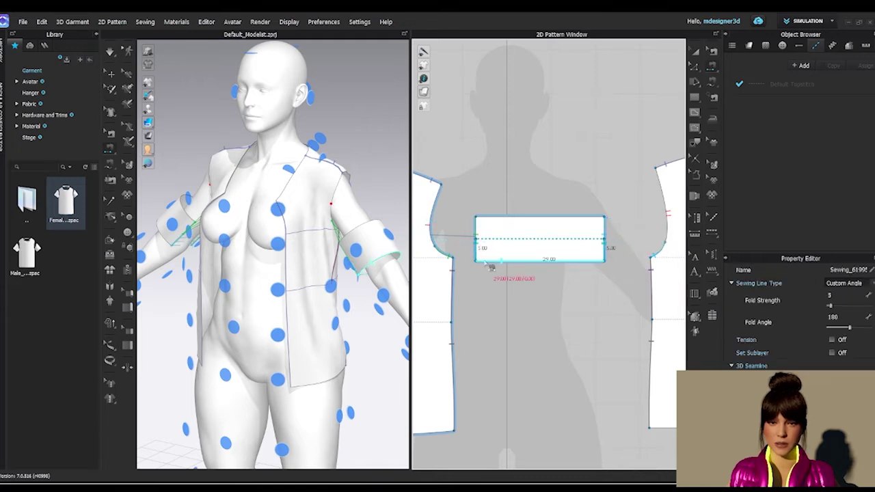
Step: Run the simulation to drape the open-front garment and its new sleeves on the avatar
scroll(596, 238, down, 5)
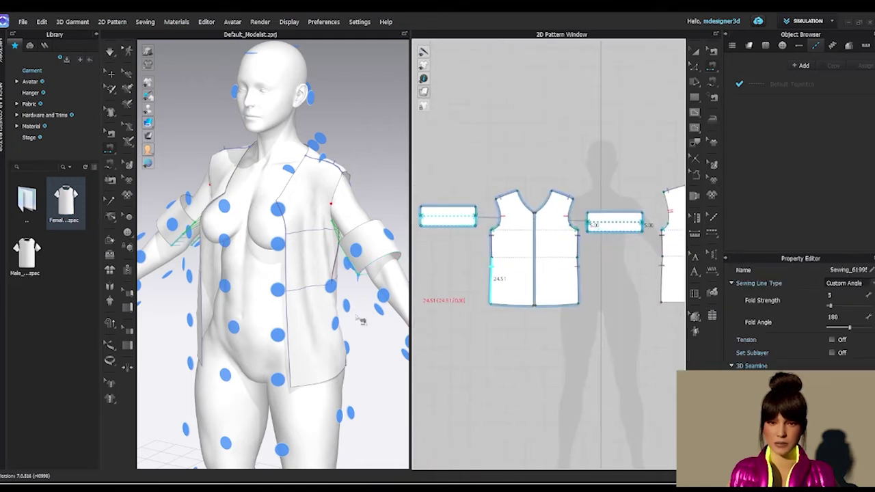
right_drag(361, 319, 328, 295)
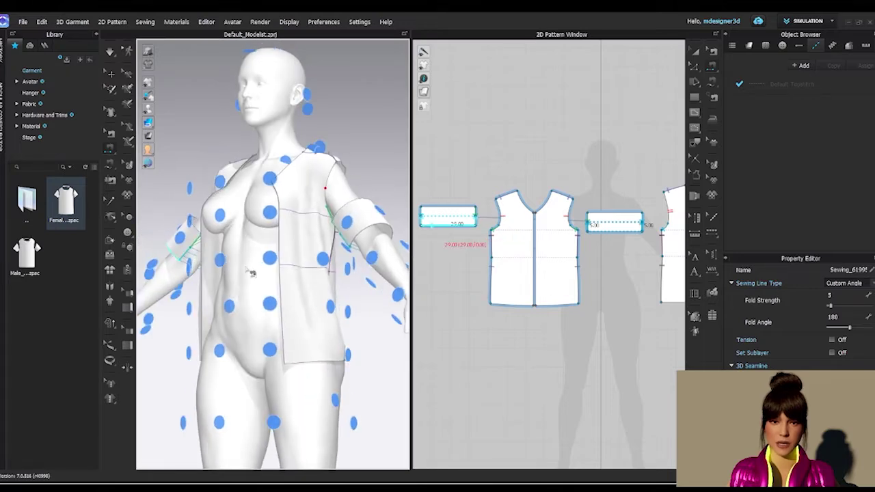
right_drag(251, 273, 317, 299)
middle_drag(318, 299, 344, 279)
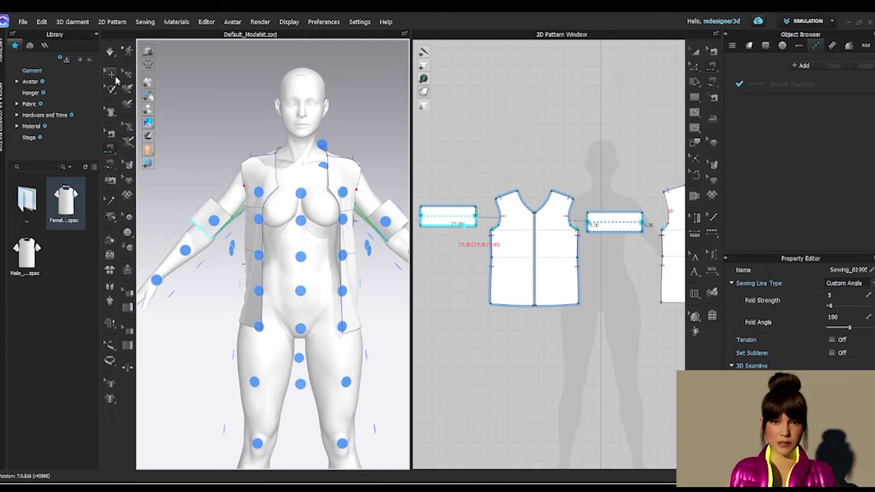
click(109, 52)
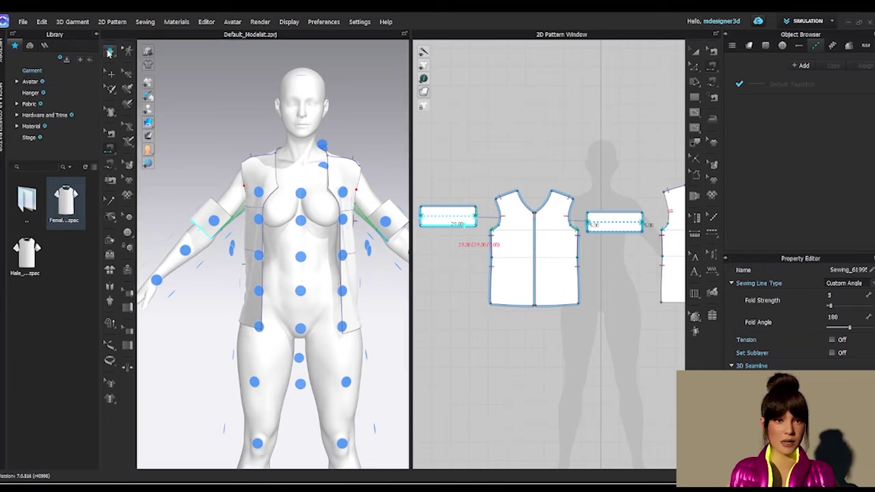
click(110, 52)
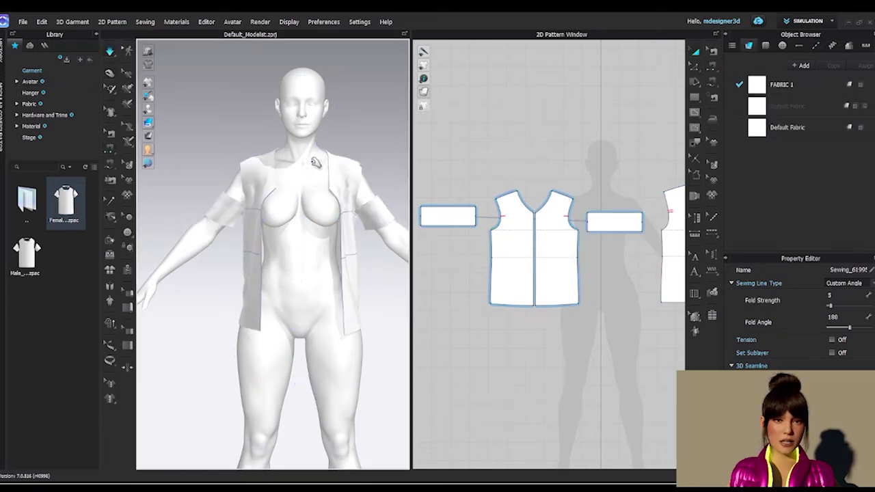
mouse_move(228, 240)
right_down()
mouse_move(334, 242)
mouse_move(390, 230)
mouse_move(227, 245)
right_up()
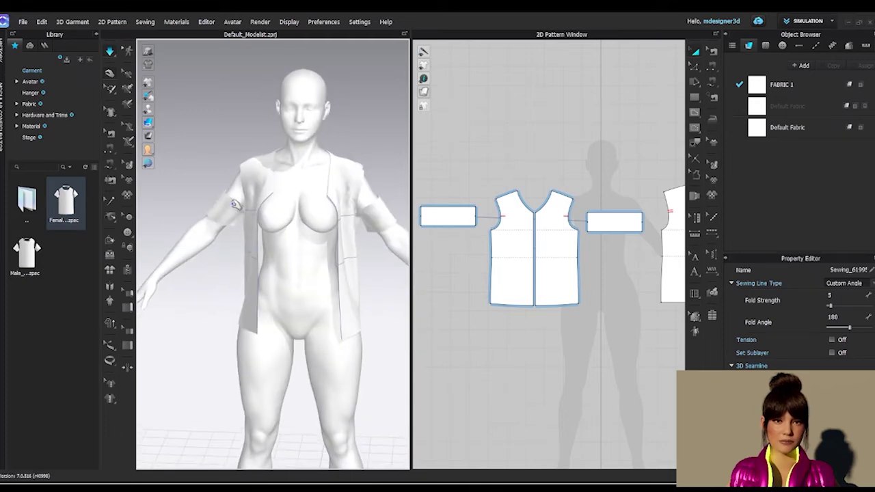
Step: Offset the front bodice's bottom hem as internal lines with a 4 cm distance, 14 offsets and Extend enabled
middle_drag(358, 213, 336, 213)
scroll(528, 211, up, 3)
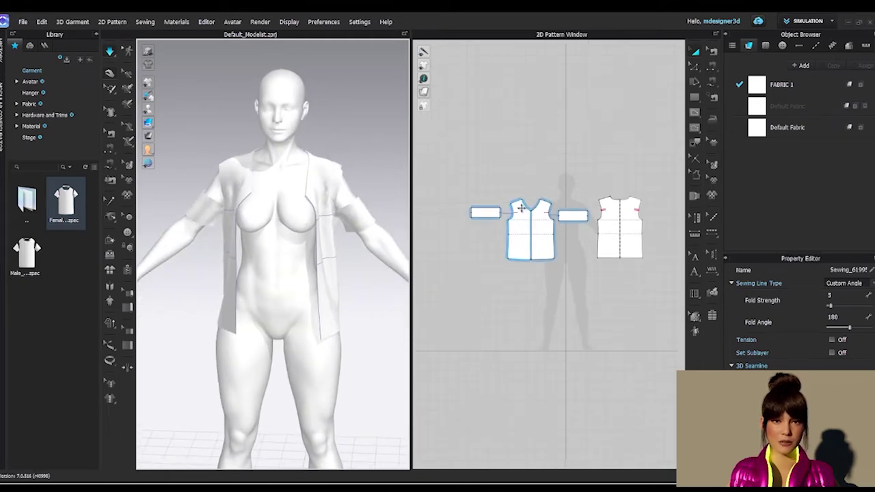
middle_drag(524, 211, 508, 163)
scroll(506, 160, up, 2)
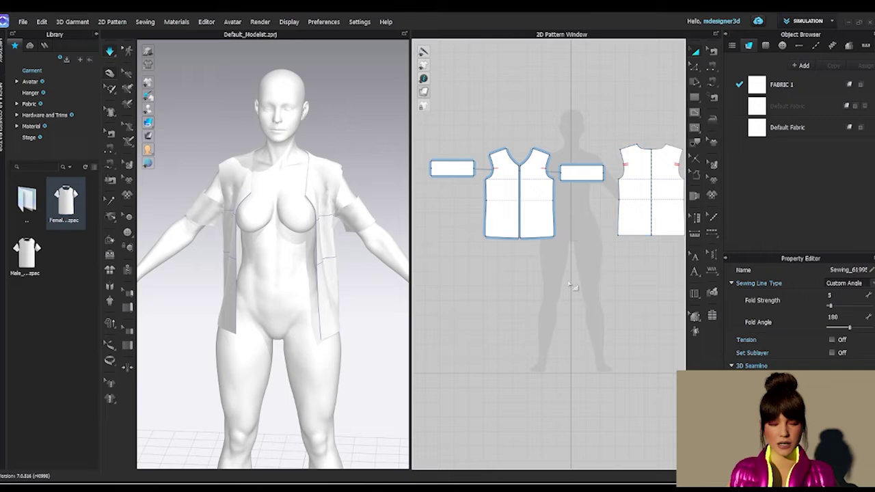
key(z)
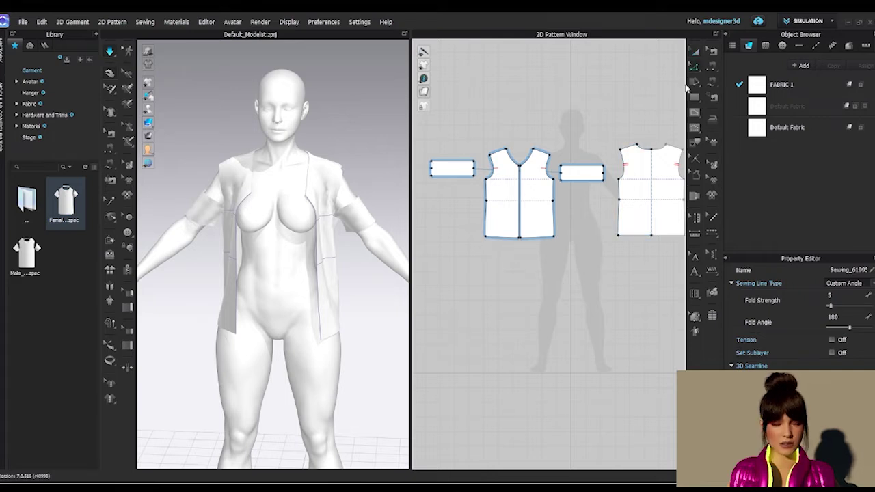
click(500, 238)
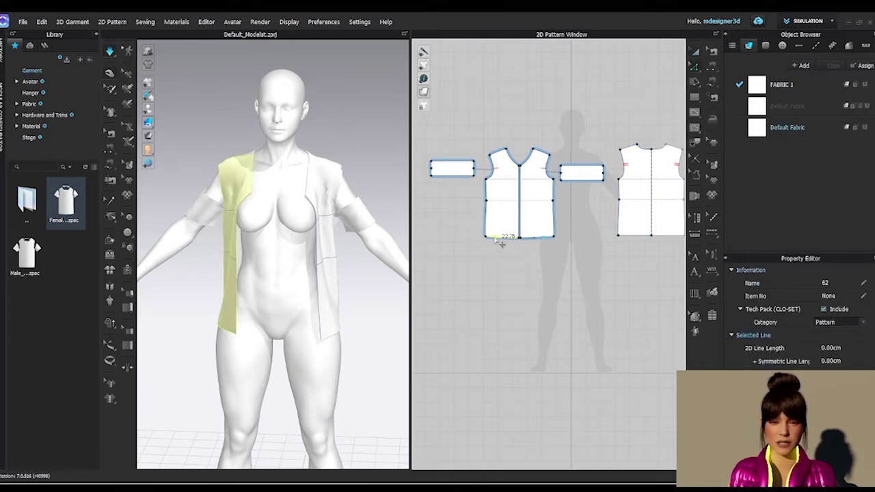
click(491, 239)
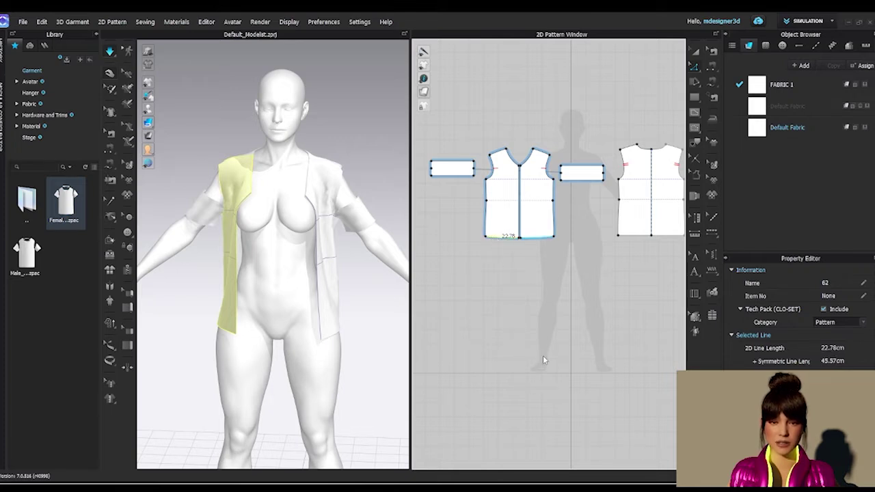
right_click(444, 211)
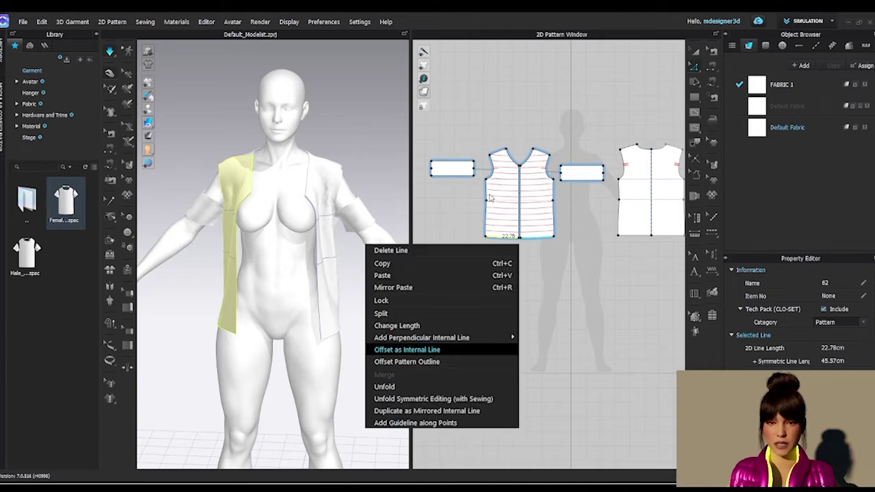
key(Escape)
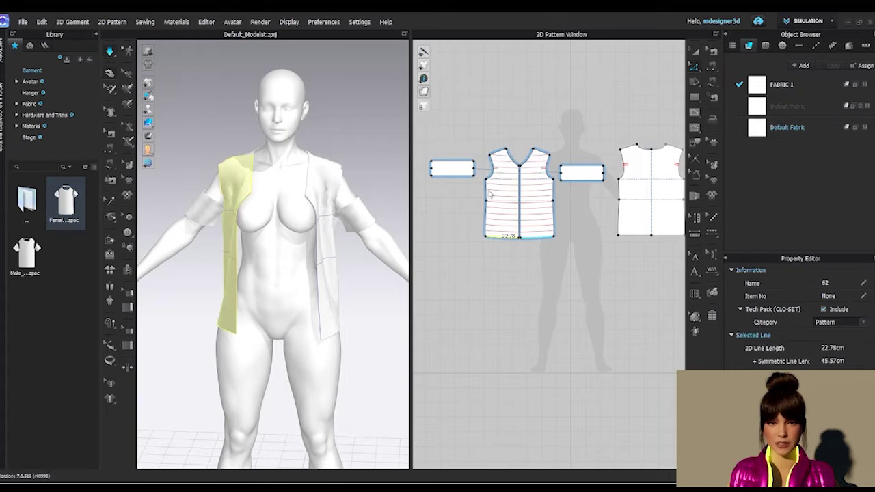
click(488, 194)
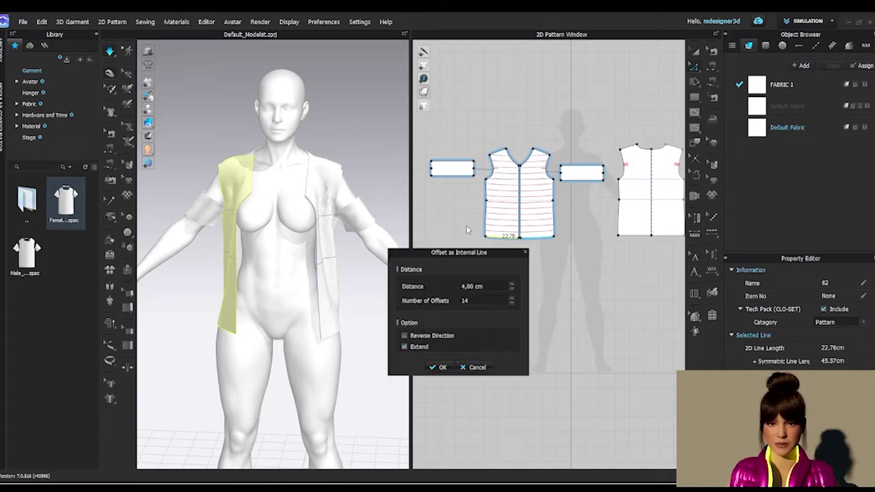
key(Return)
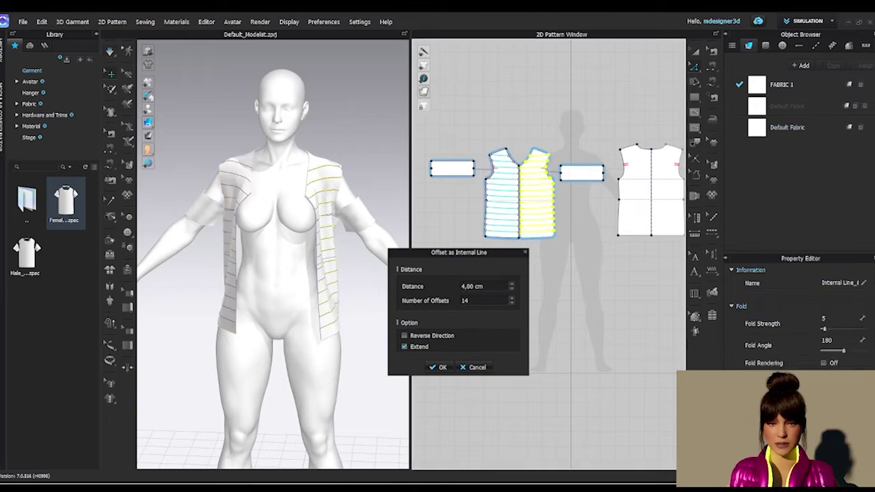
Step: Offset the back bodice's bottom hem as internal lines with a 4 cm distance, 15 offsets and Extend enabled
scroll(591, 266, up, 1)
middle_drag(592, 267, 522, 252)
scroll(557, 239, down, 4)
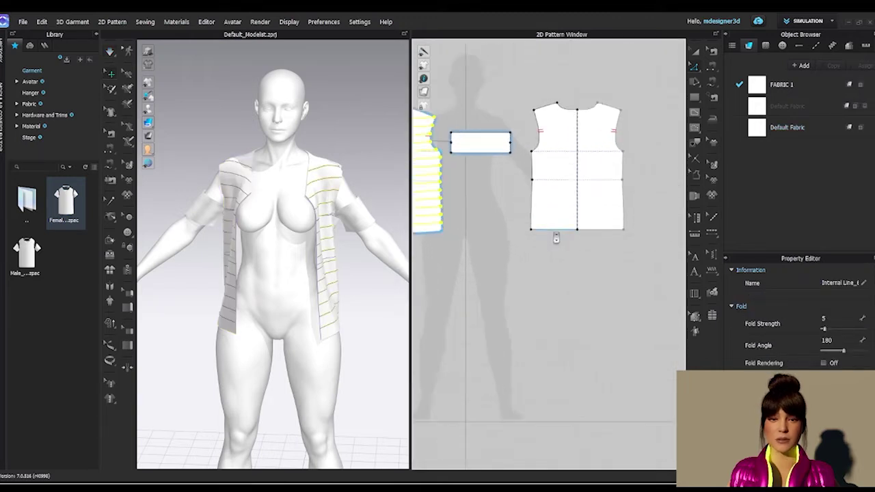
click(560, 235)
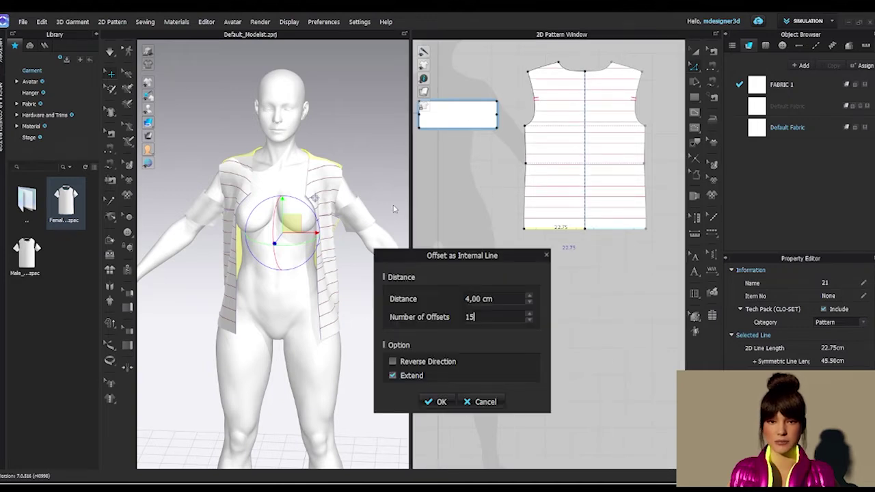
key(Return)
Step: Distribute one internal line between the two long edges of the sleeve rectangle
scroll(520, 283, down, 3)
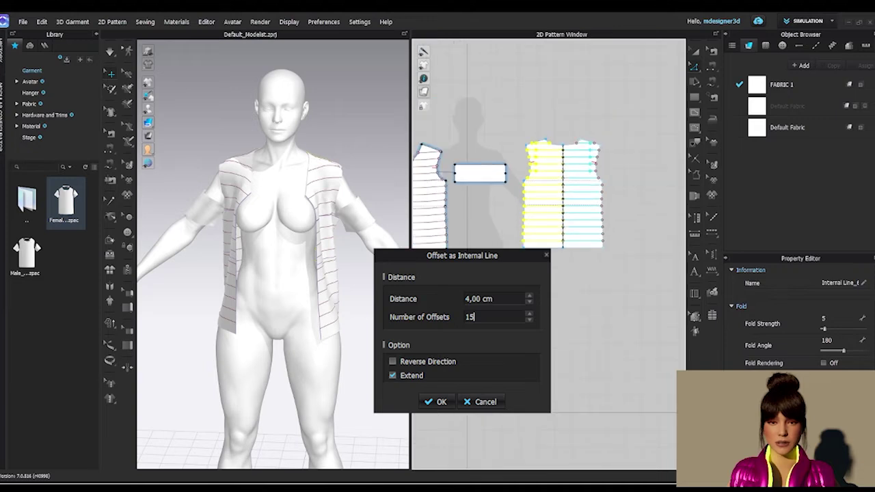
middle_drag(507, 297, 553, 313)
middle_drag(526, 188, 533, 211)
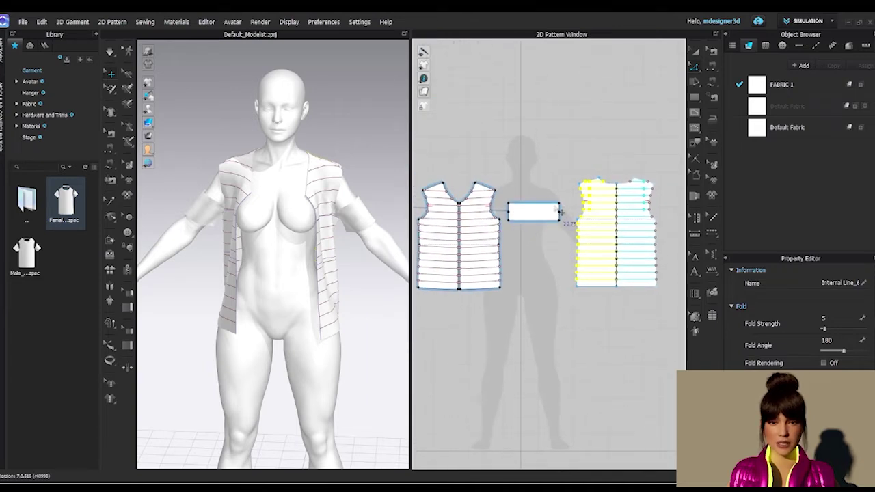
scroll(543, 217, up, 1)
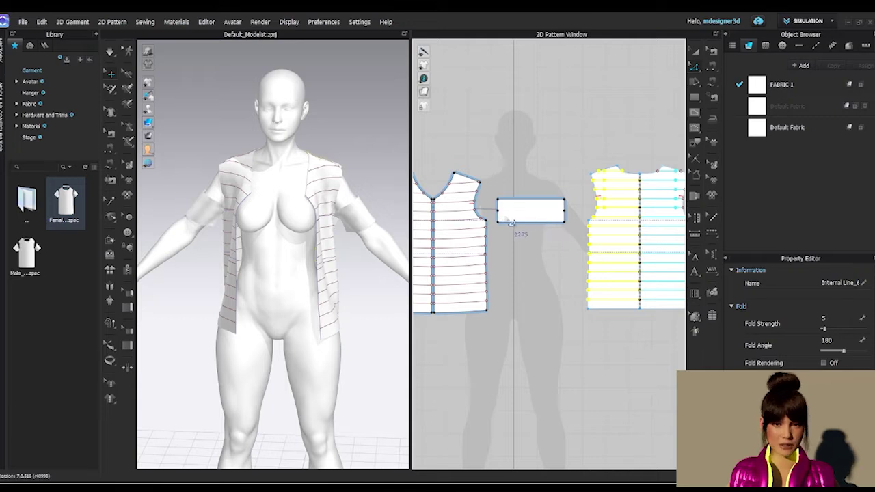
click(524, 228)
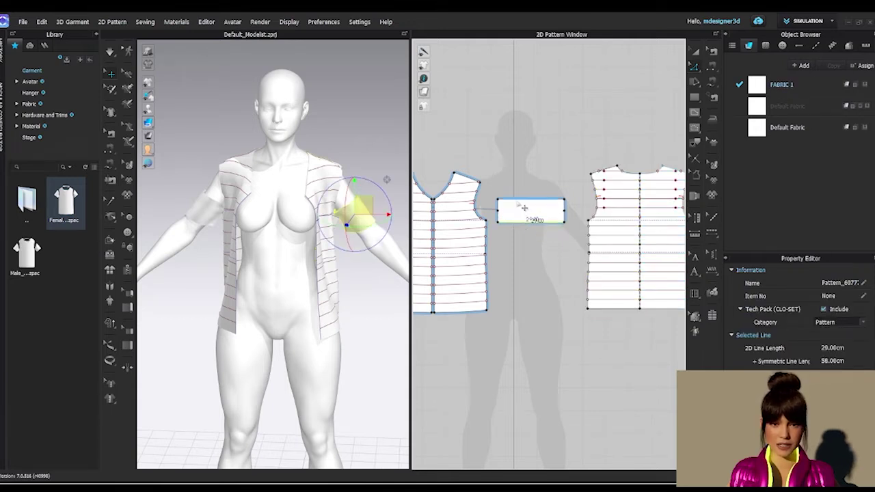
shift+click(526, 207)
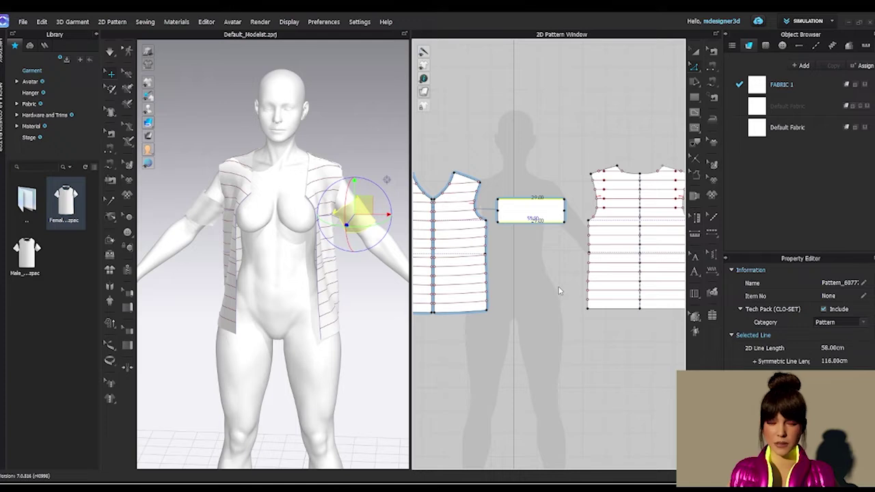
right_click(441, 250)
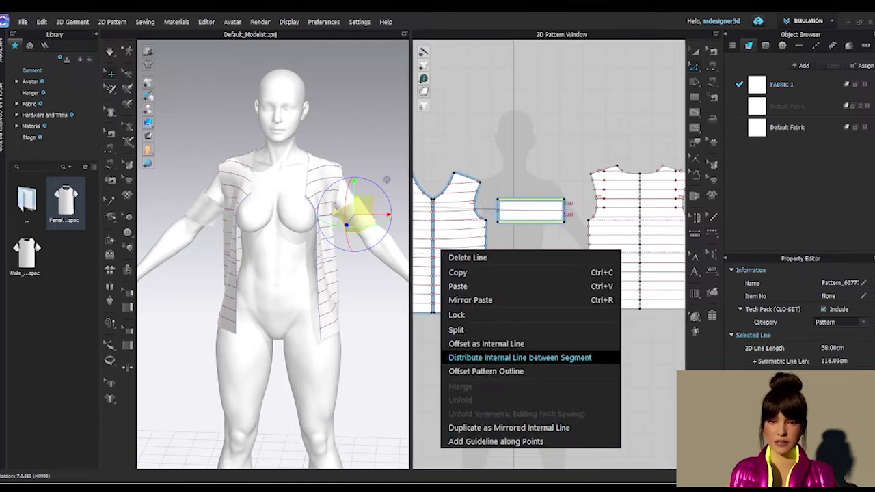
click(356, 170)
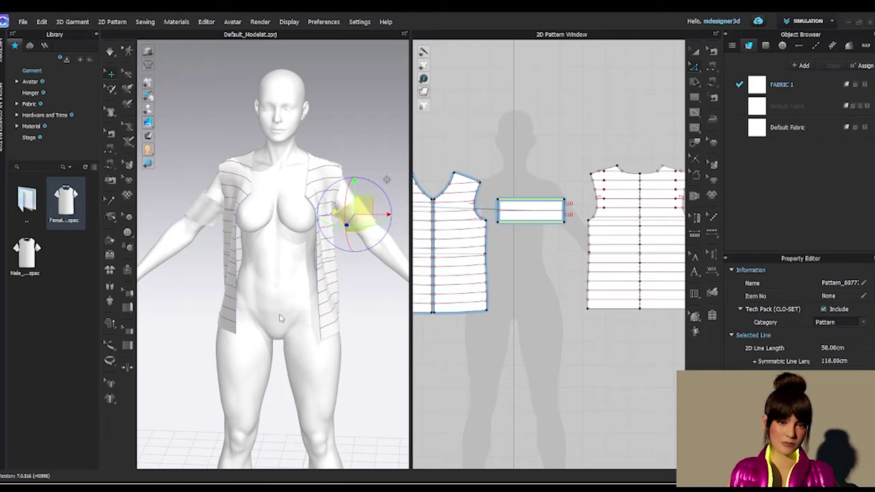
scroll(509, 251, down, 1)
middle_drag(510, 252, 605, 223)
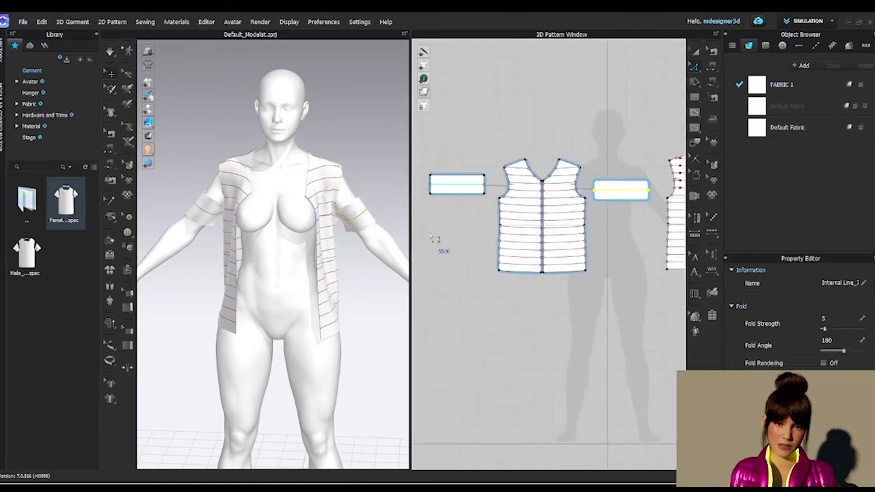
scroll(470, 198, down, 3)
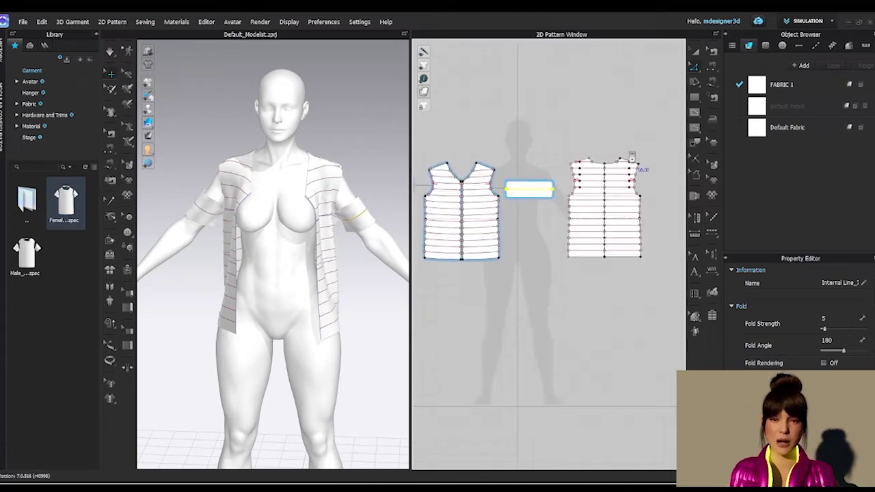
Step: Clone all bodice and sleeve patterns with Layer Clone (Over) and place the copies directly above the originals
scroll(632, 159, up, 5)
scroll(627, 218, down, 3)
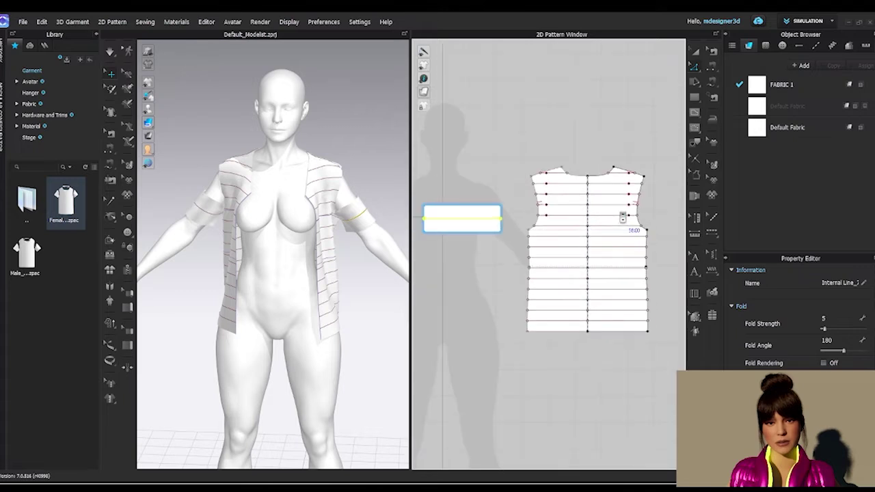
scroll(623, 218, down, 4)
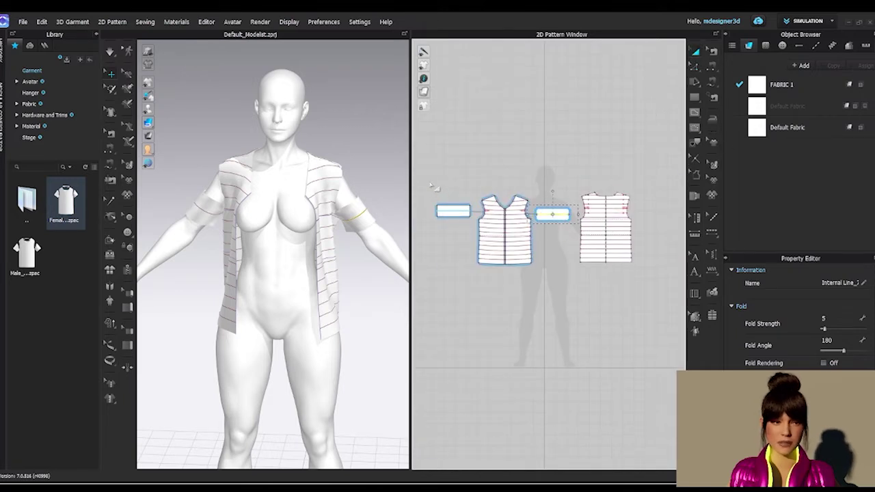
drag(425, 172, 596, 276)
drag(651, 295, 650, 294)
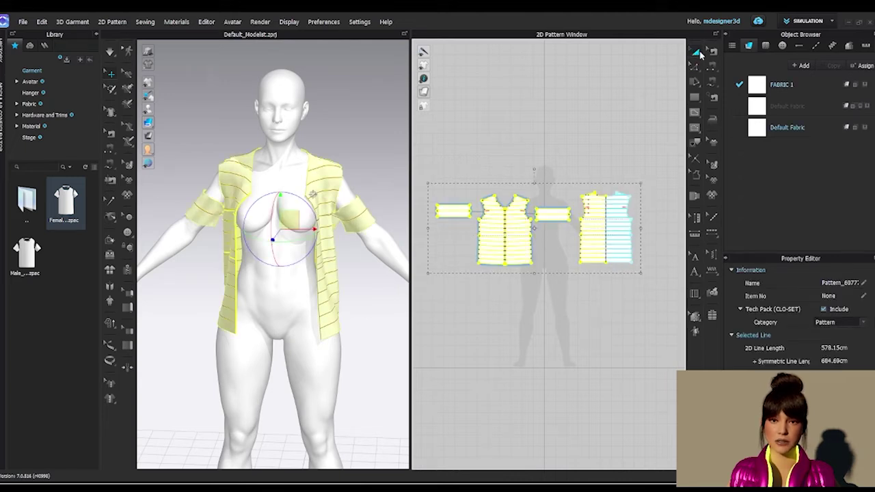
click(620, 210)
drag(416, 165, 441, 181)
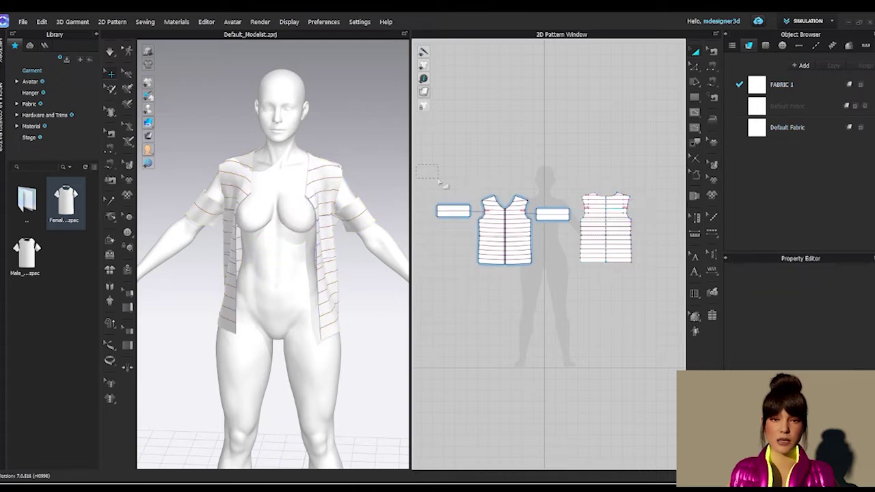
drag(682, 326, 681, 325)
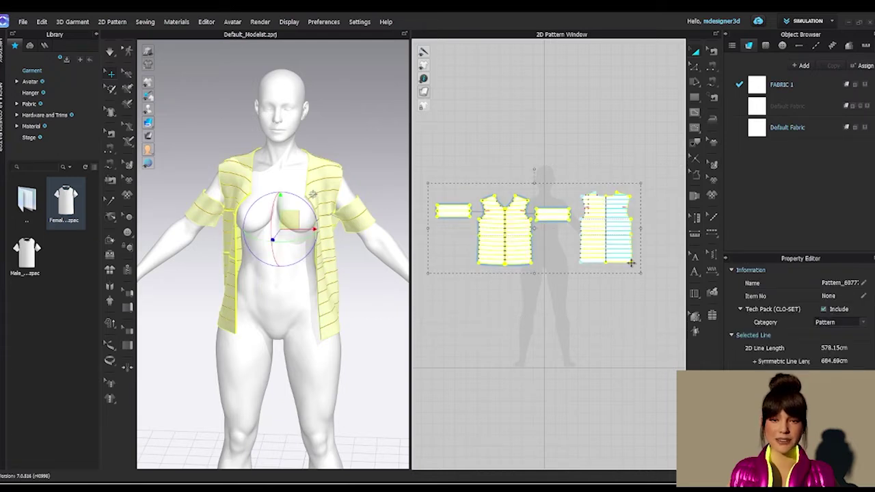
right_click(652, 270)
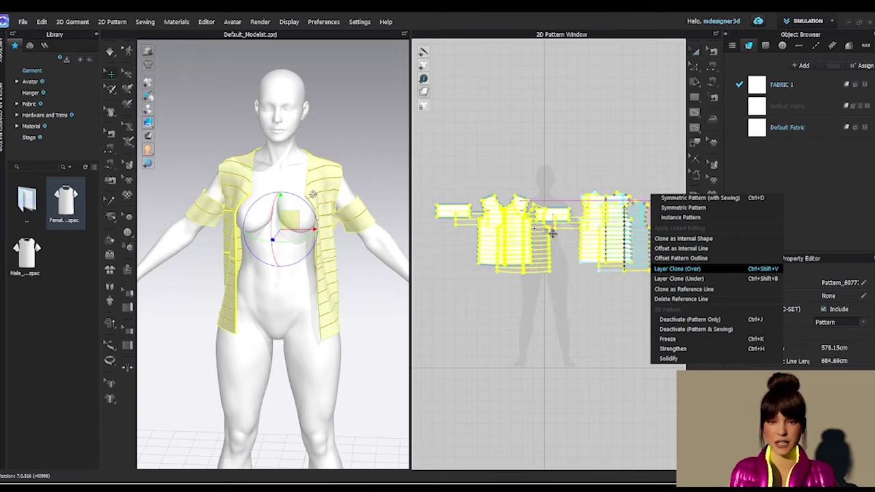
click(677, 269)
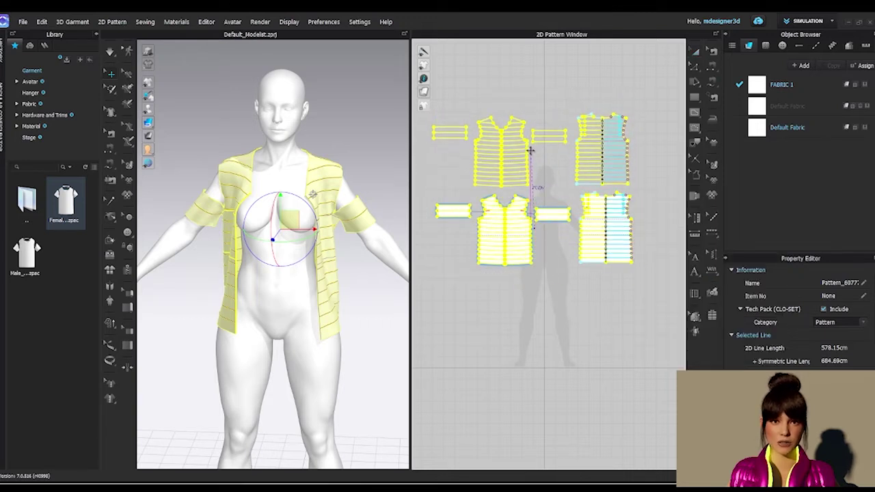
click(533, 148)
Step: Examine the cloned layer and its sewing to the original front piece from several angles on the avatar
right_drag(276, 240, 201, 295)
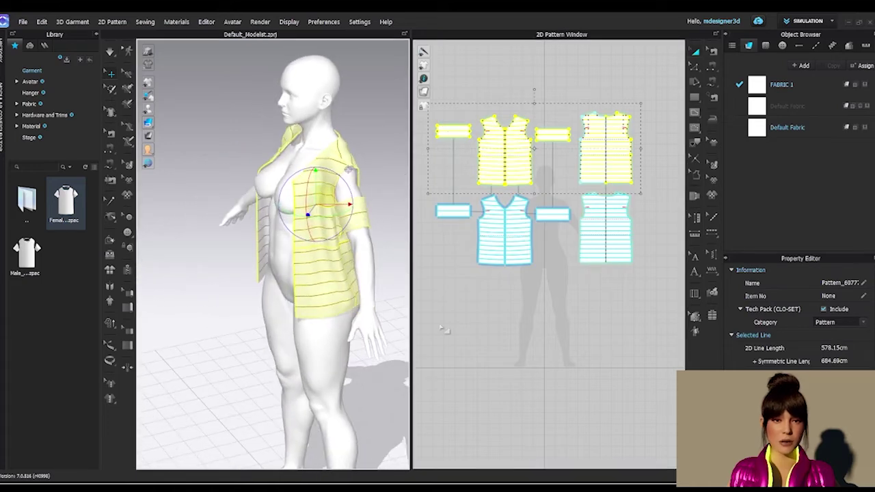
click(372, 129)
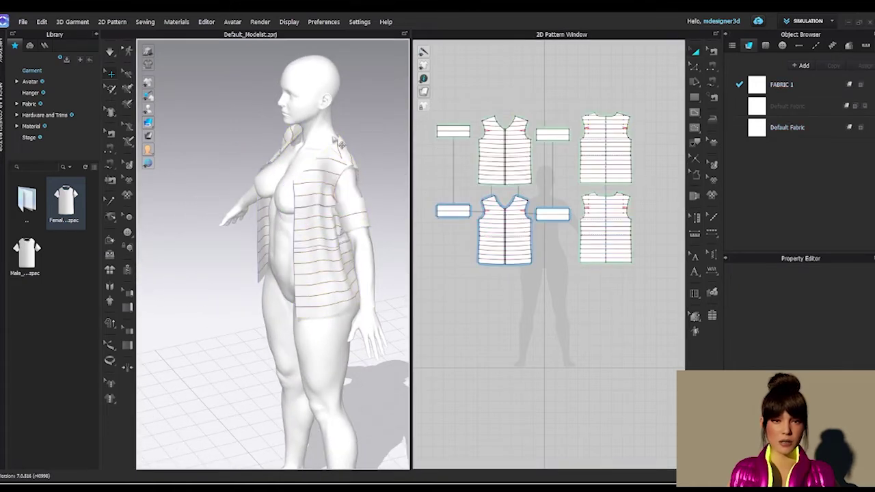
click(284, 149)
right_drag(284, 150, 312, 196)
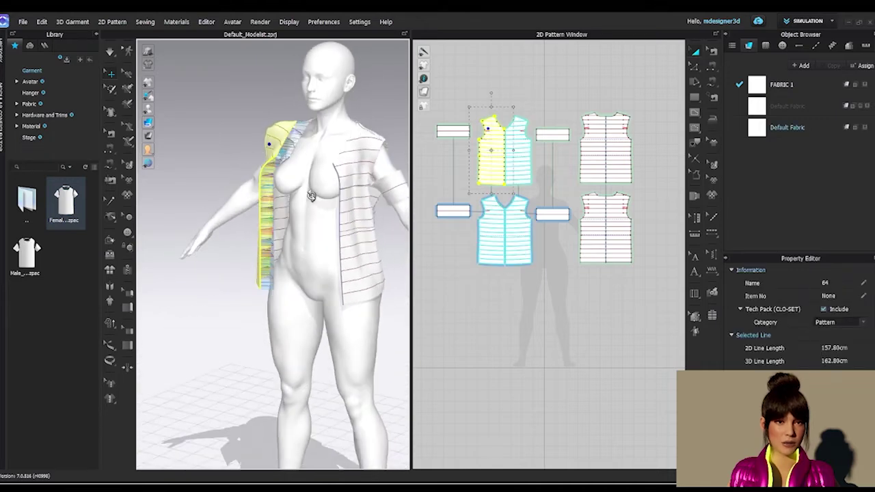
click(272, 273)
click(211, 300)
scroll(253, 285, down, 3)
middle_drag(256, 285, 256, 312)
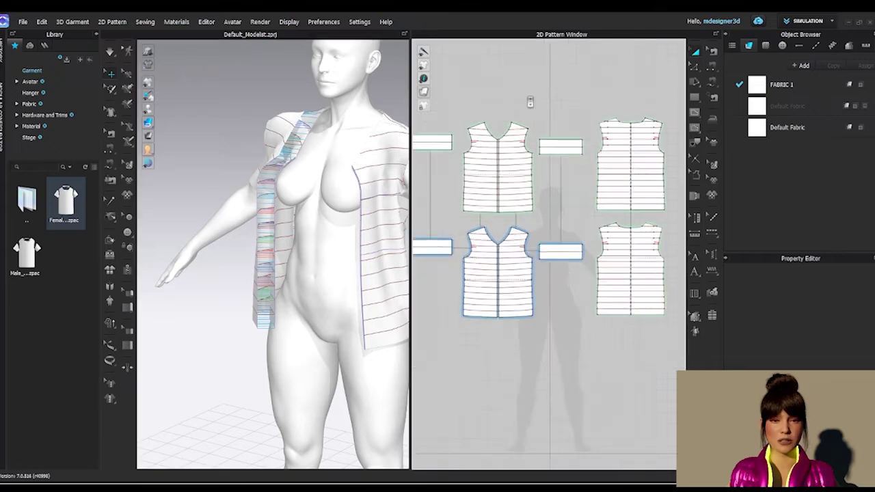
Step: Display the garment in the 3D view with a different random colour for each pattern piece
scroll(527, 101, up, 4)
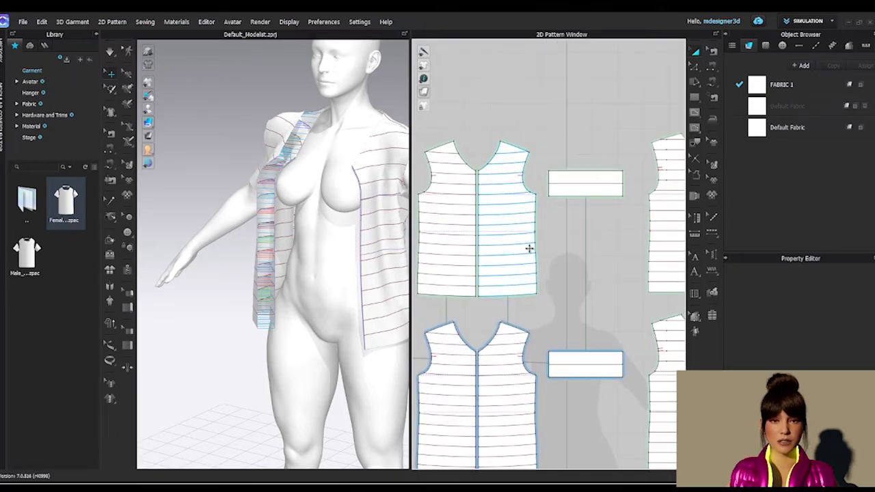
scroll(528, 247, down, 3)
scroll(522, 217, down, 1)
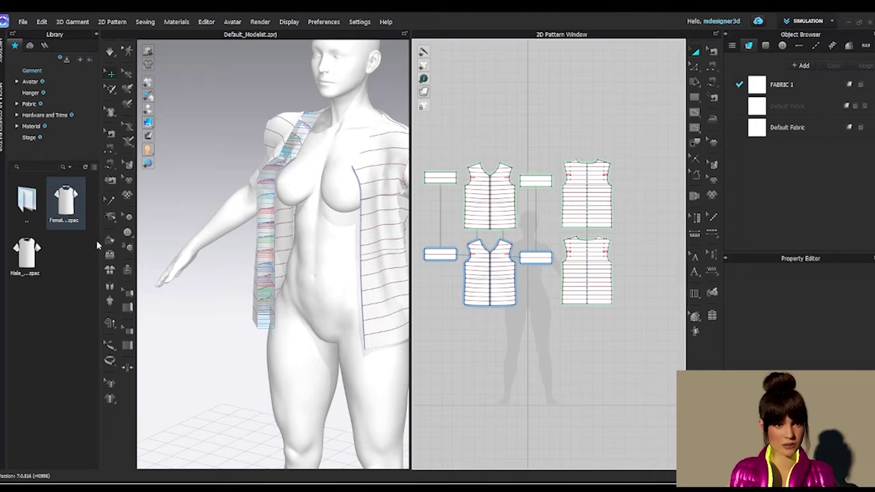
middle_drag(496, 249, 520, 228)
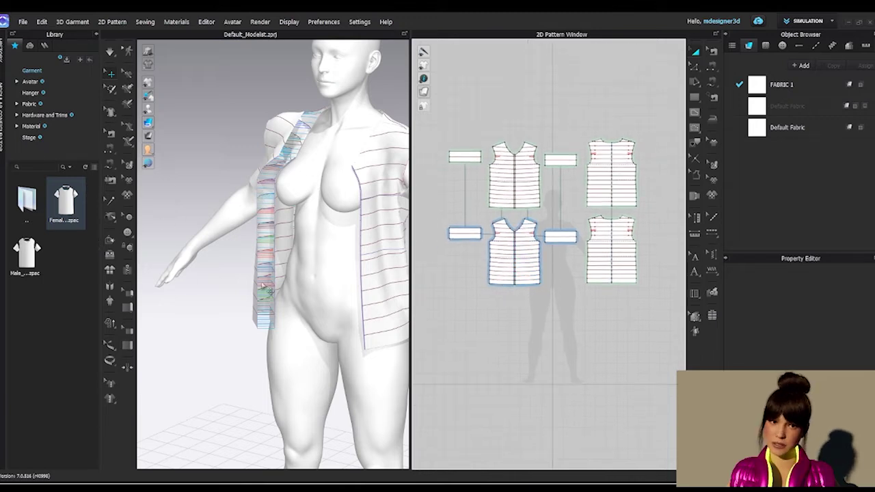
click(148, 122)
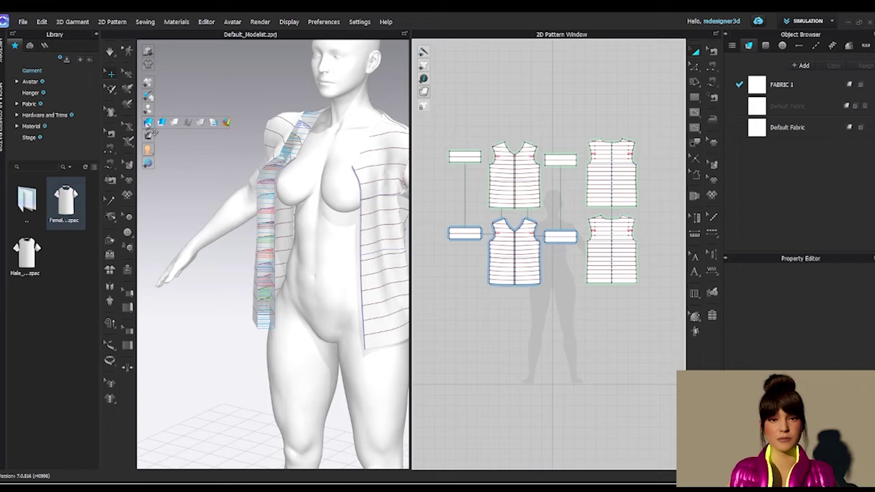
click(226, 122)
right_drag(242, 148, 279, 226)
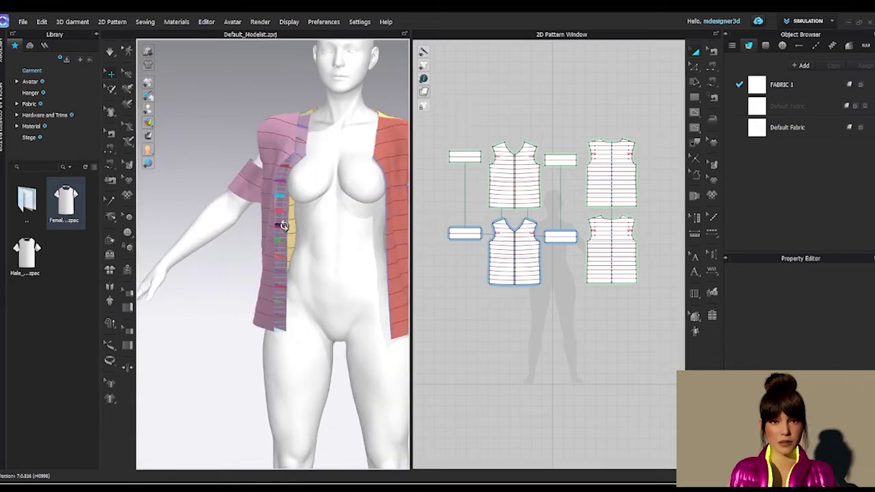
Step: Run the garment simulation with the cloned front panel selected and show that panel's simulation properties
click(278, 226)
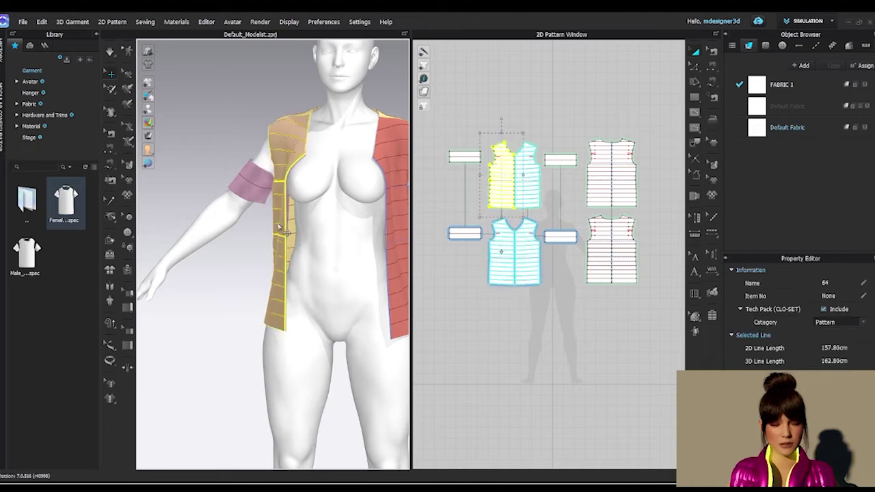
scroll(278, 227, down, 3)
middle_drag(289, 251, 259, 254)
right_drag(258, 253, 253, 256)
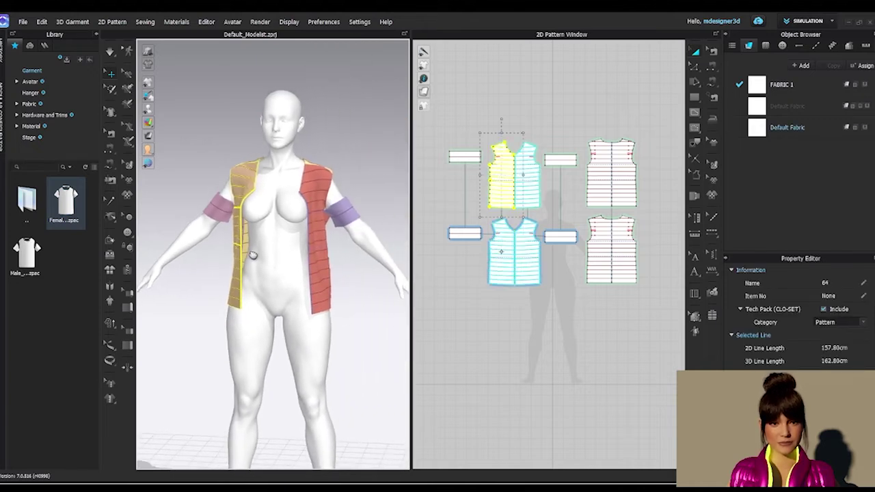
click(109, 53)
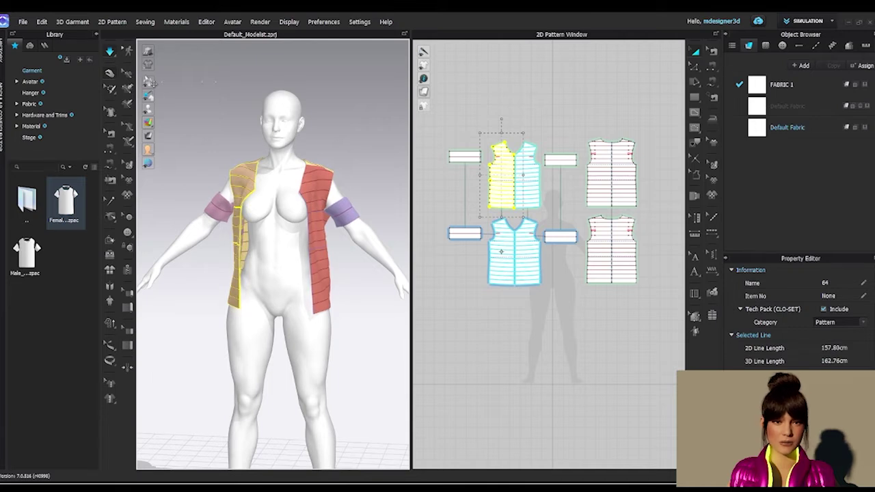
scroll(817, 339, down, 6)
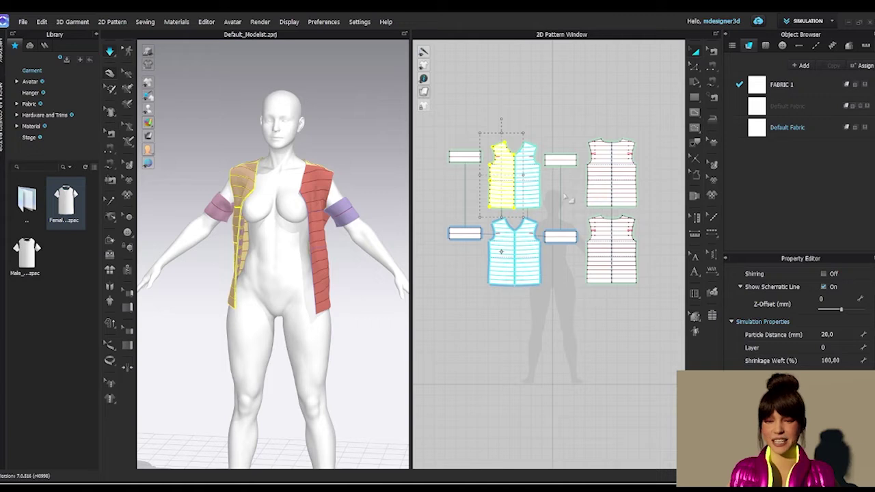
Step: Try a Pressure of 30 on all patterns of the upper cloned layer while the simulation runs
drag(448, 110, 653, 281)
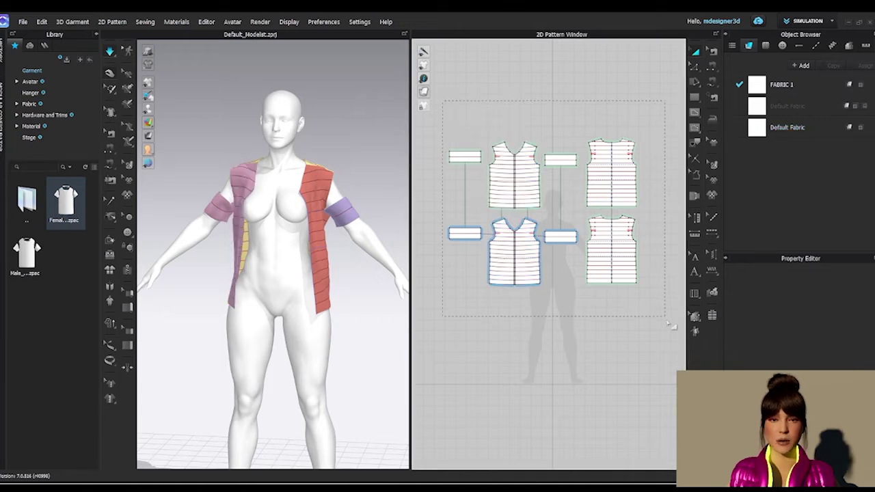
drag(670, 325, 662, 228)
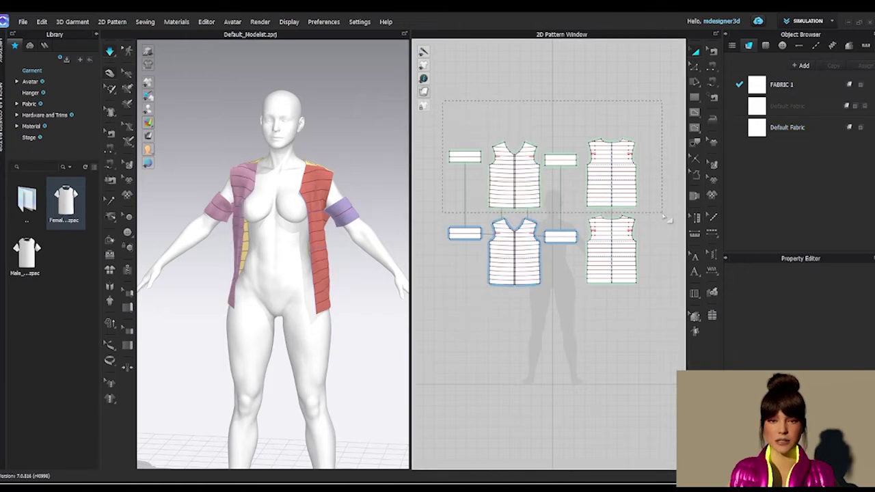
drag(666, 219, 667, 220)
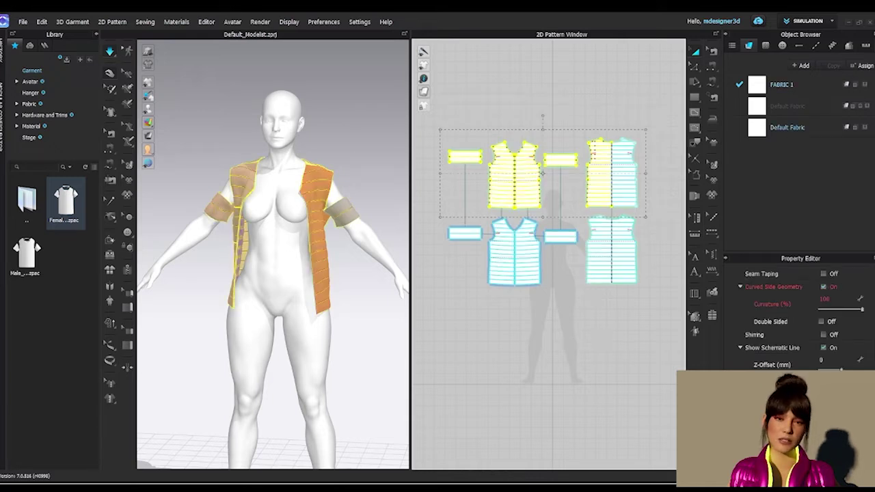
scroll(798, 318, down, 4)
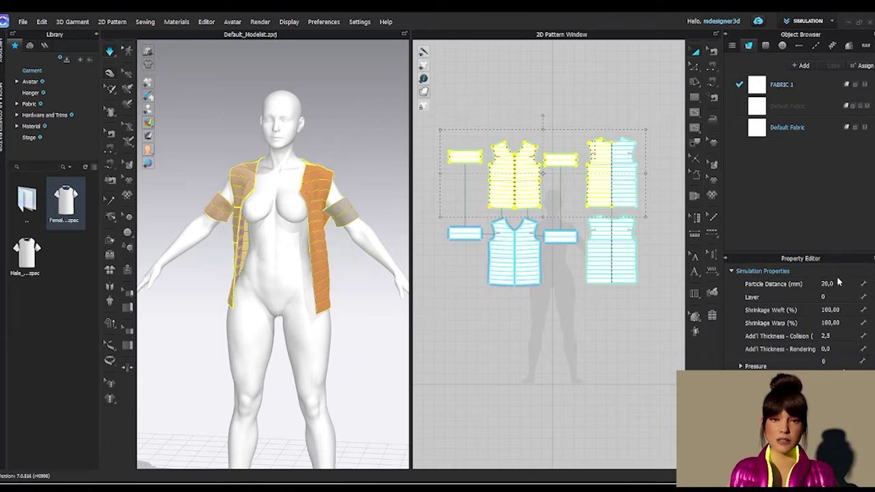
scroll(798, 355, down, 1)
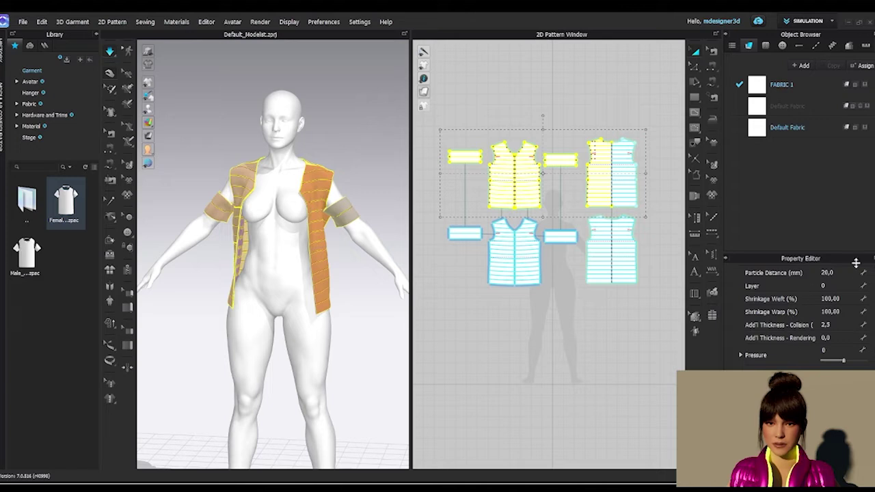
drag(813, 258, 809, 166)
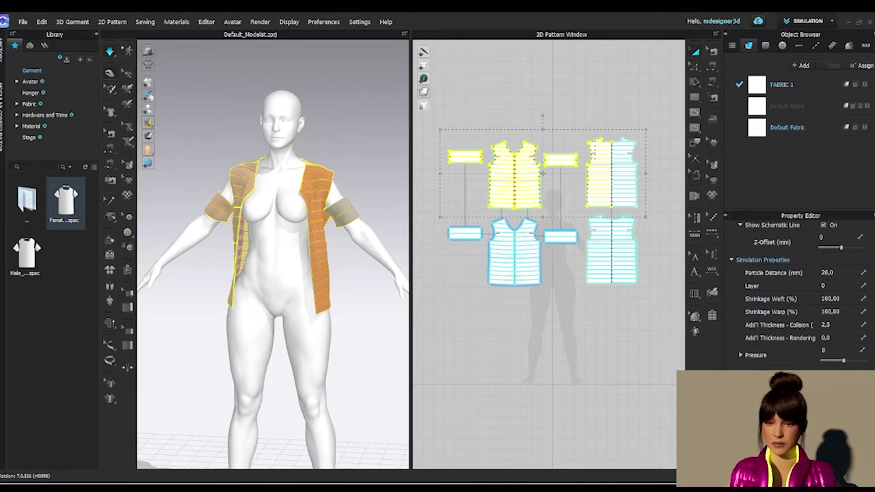
click(832, 350)
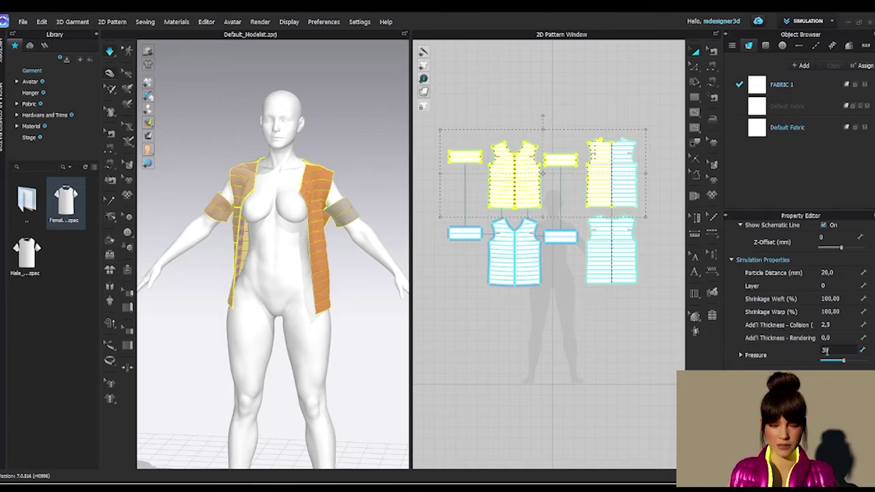
text(30)
key(Return)
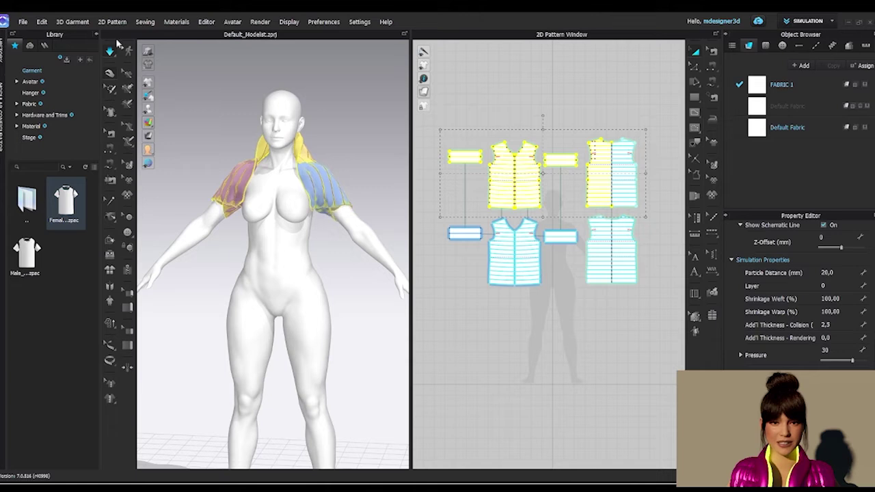
Step: Undo the pressure change and its simulation to restore the draped garment
key(ctrl+z)
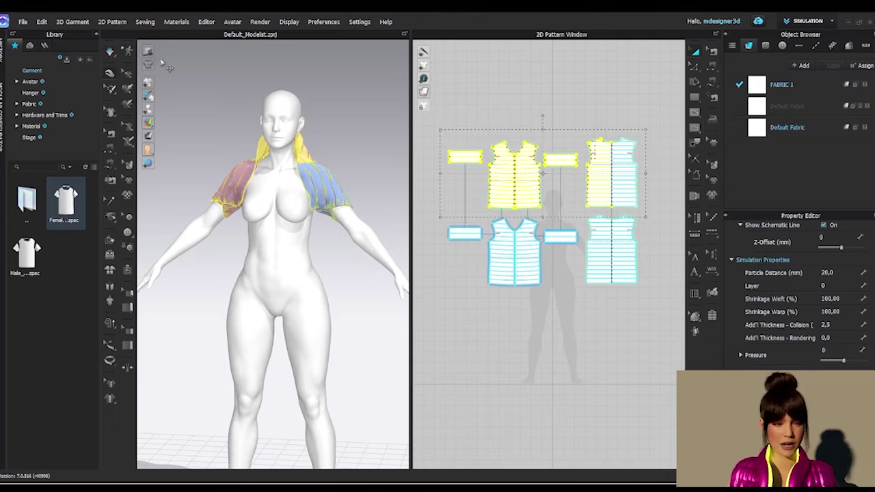
key(ctrl+z)
key(ctrl+z)
key(ctrl+z)
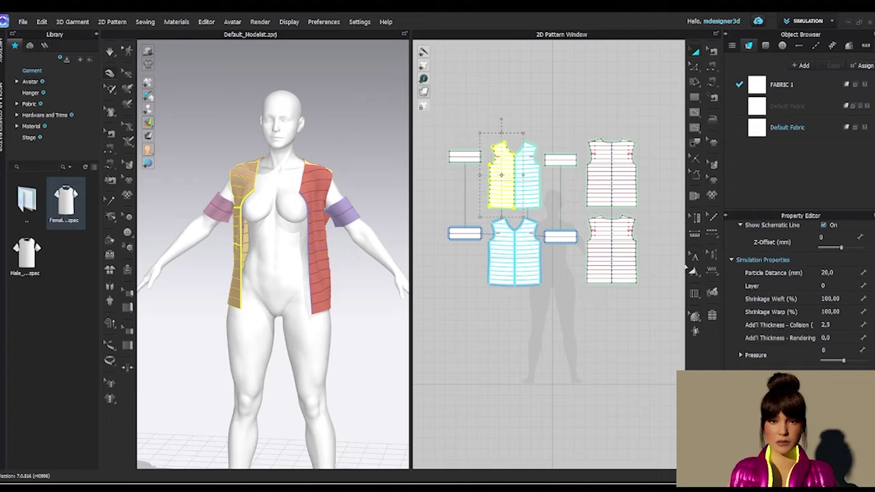
Step: Set Pressure to 30 for all upper-row cloned patterns and to -30 for all lower-row original patterns
drag(440, 116, 659, 218)
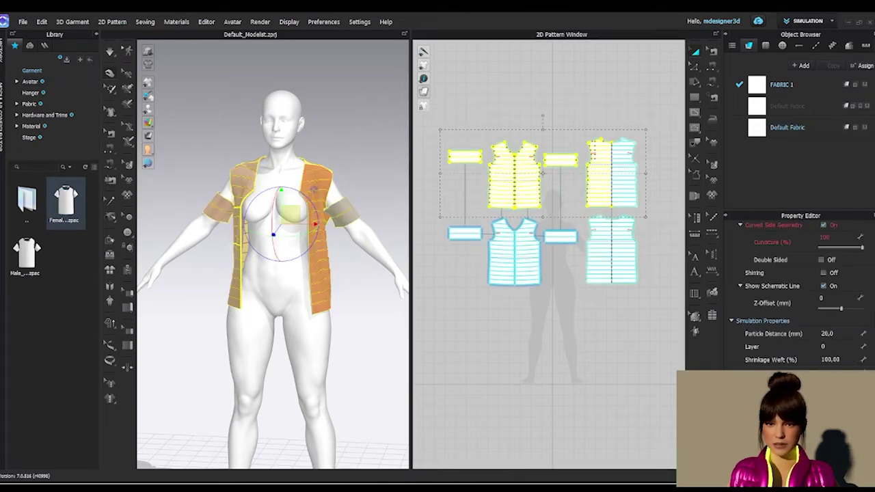
scroll(800, 308, down, 3)
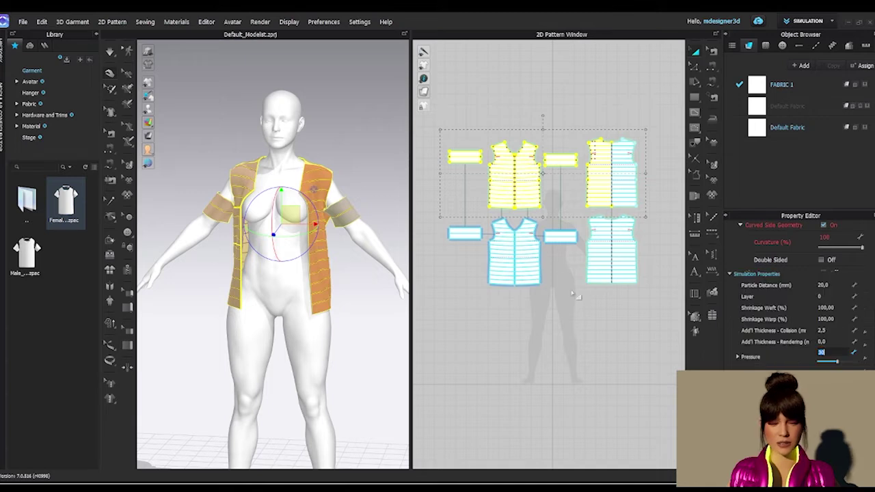
drag(658, 310, 439, 216)
scroll(800, 308, down, 1)
click(827, 355)
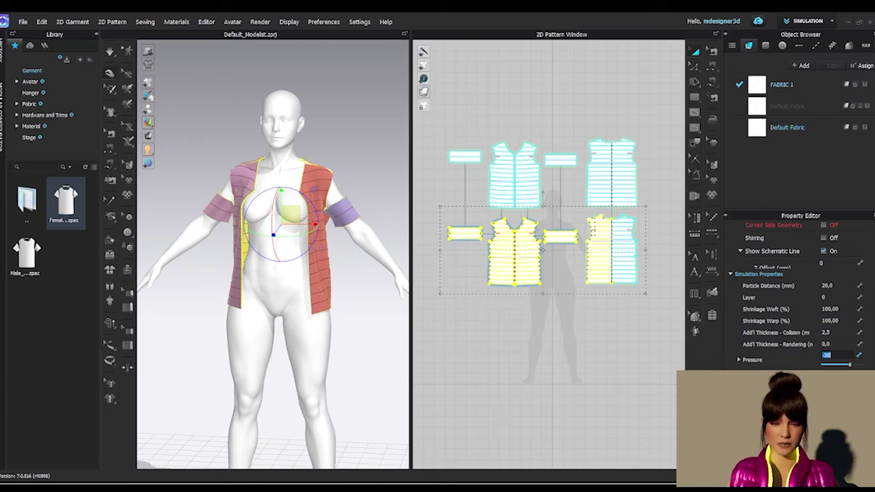
scroll(800, 308, up, 1)
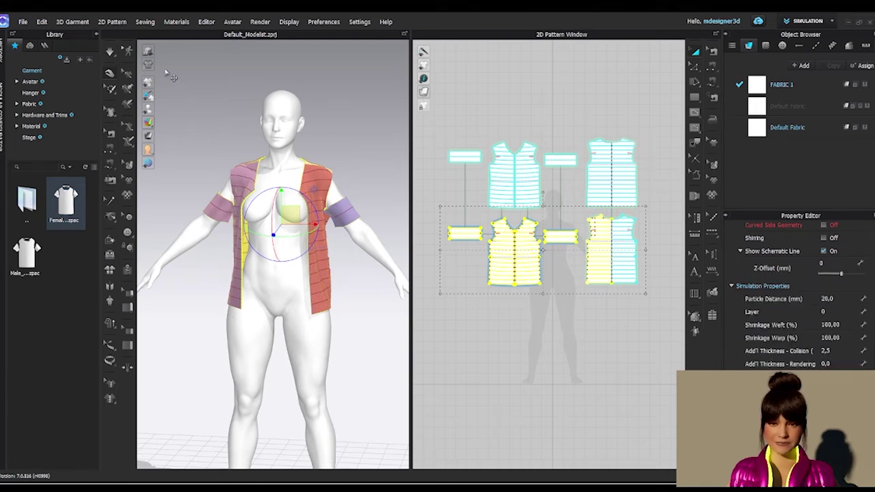
Step: Simulate the garment with the opposing layer pressures and inspect the body panels and sleeves from the front and side
click(111, 52)
mouse_move(253, 369)
right_down()
mouse_move(336, 359)
mouse_move(428, 363)
mouse_move(390, 362)
mouse_move(386, 313)
mouse_move(161, 357)
mouse_move(152, 371)
mouse_move(250, 367)
right_up()
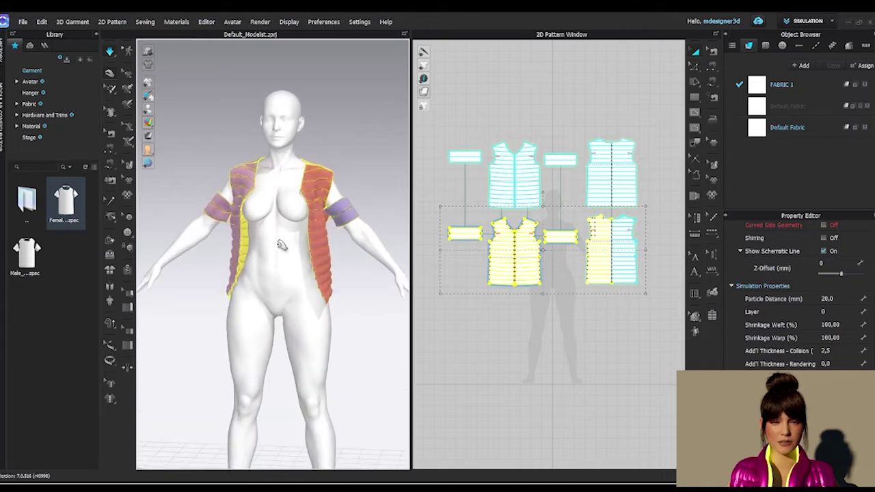
scroll(281, 245, up, 5)
click(486, 121)
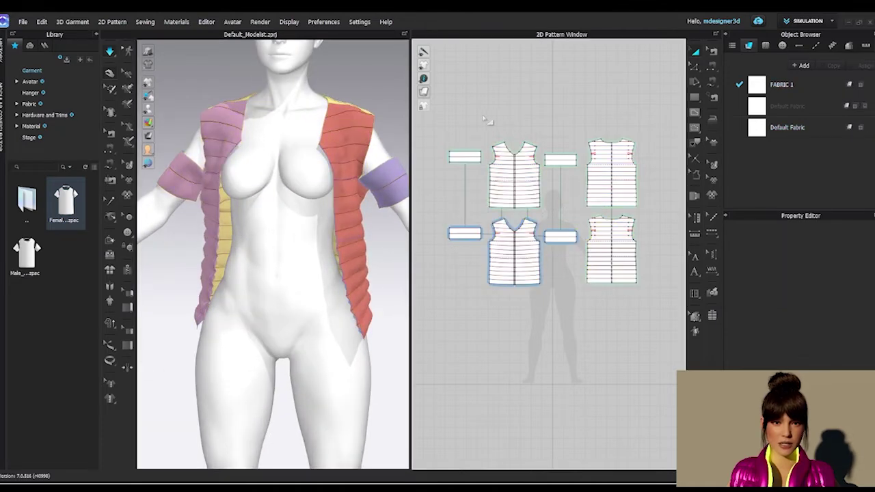
click(383, 173)
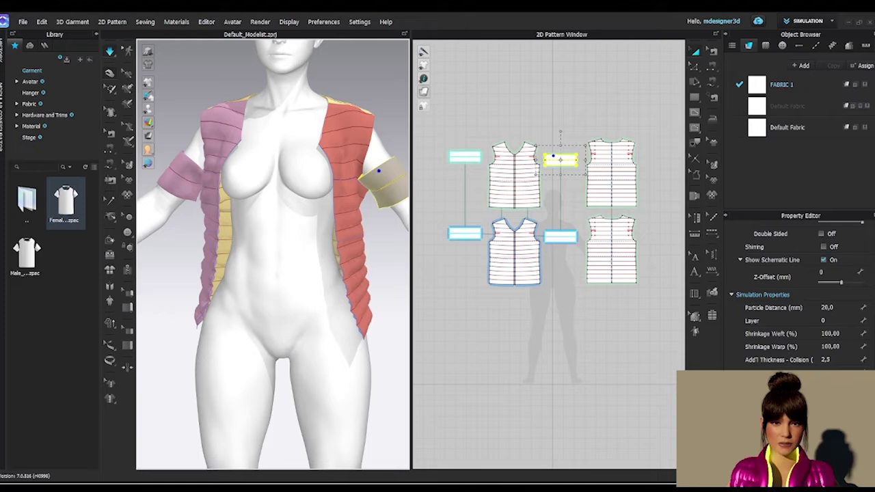
click(458, 345)
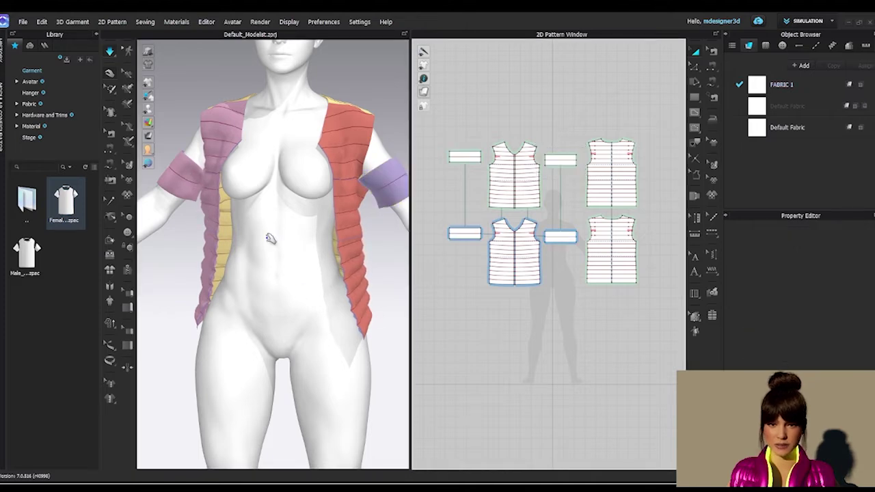
mouse_move(270, 237)
right_down()
mouse_move(285, 253)
mouse_move(244, 260)
mouse_move(259, 250)
right_up()
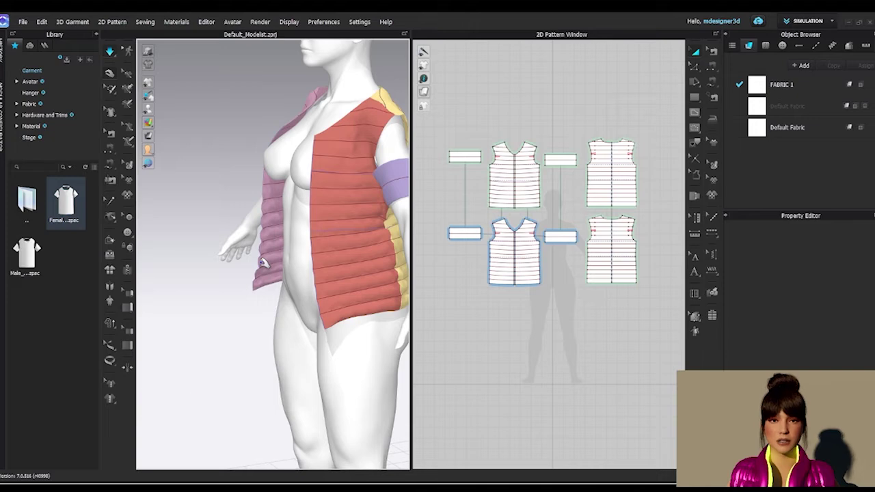
right_drag(264, 214, 312, 220)
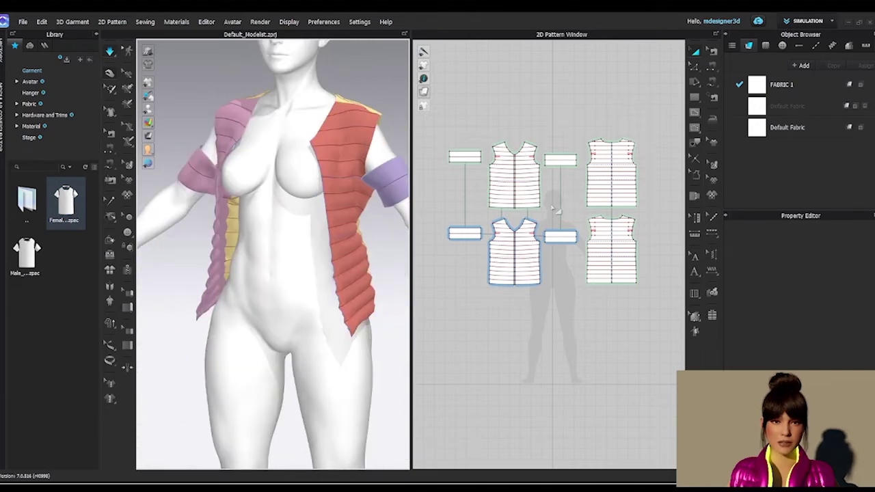
Step: Select the front and back neckline edges of the cloned layer to check their combined line length
scroll(519, 130, up, 4)
mouse_move(506, 146)
right_down()
mouse_move(478, 137)
mouse_move(499, 140)
right_up()
key(z)
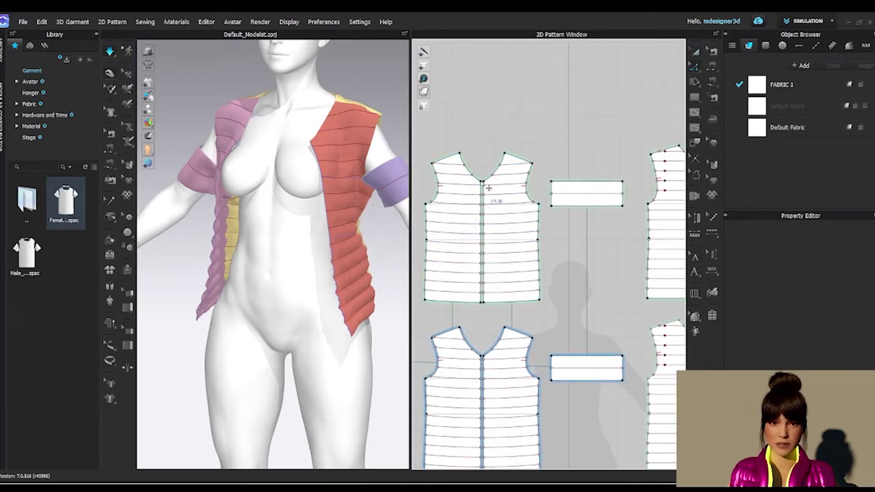
click(506, 177)
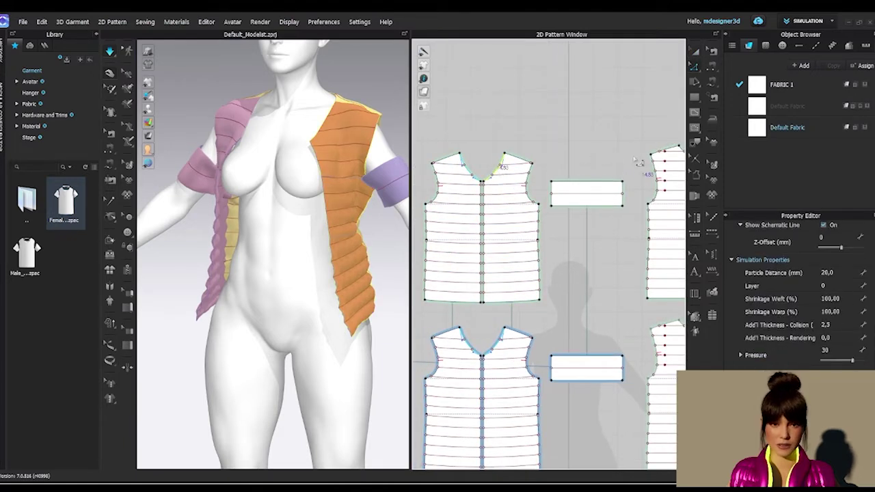
right_drag(654, 160, 566, 149)
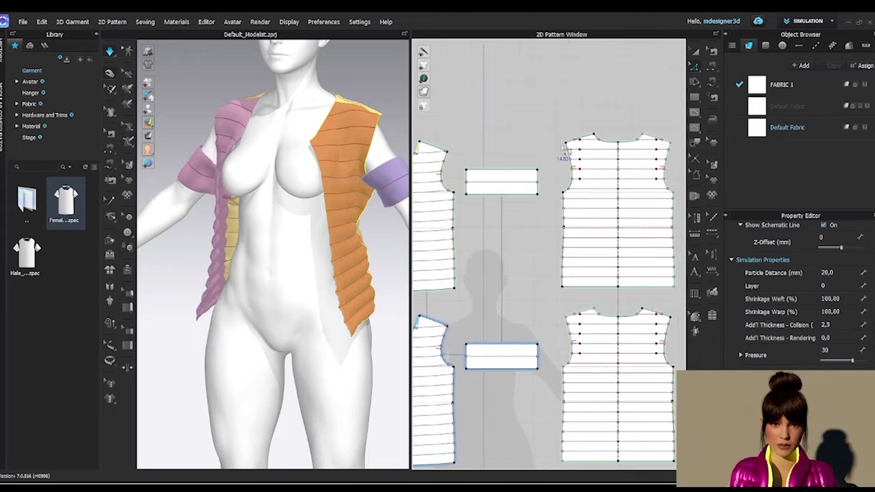
shift+click(609, 144)
scroll(816, 329, up, 2)
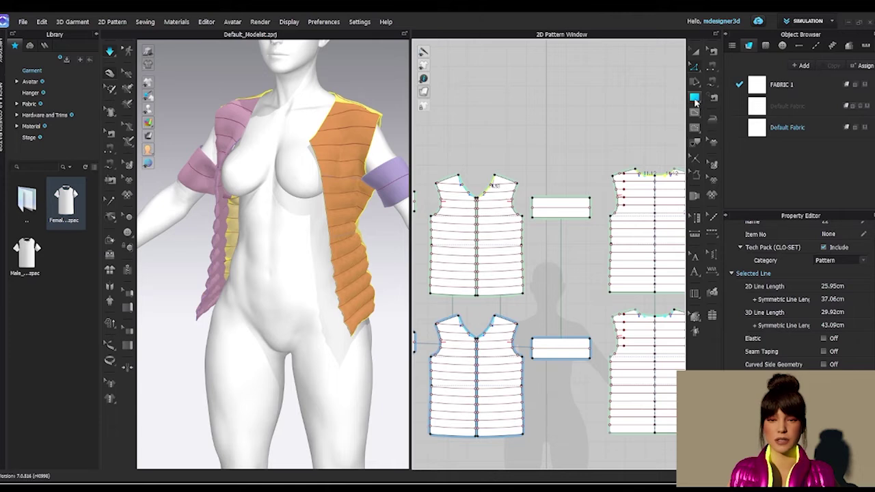
Step: Create a rectangle pattern 43 cm wide and 5 cm high above the front pattern as the collar, and select it
click(695, 98)
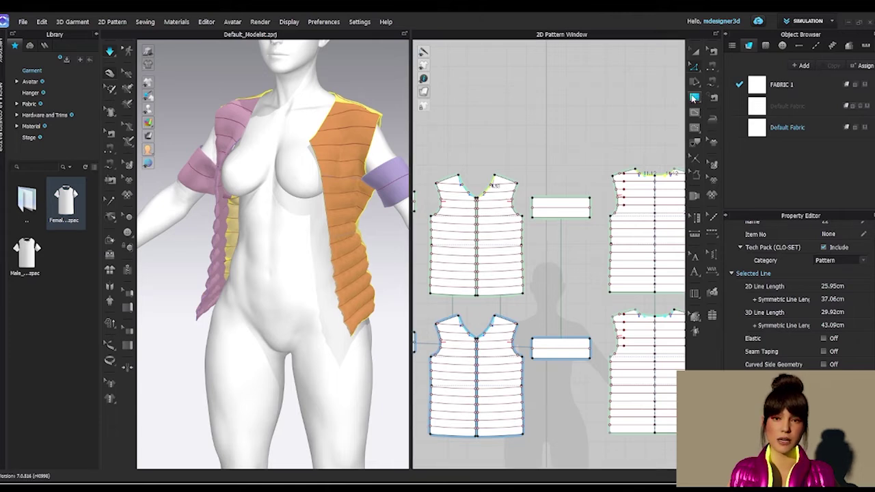
click(456, 122)
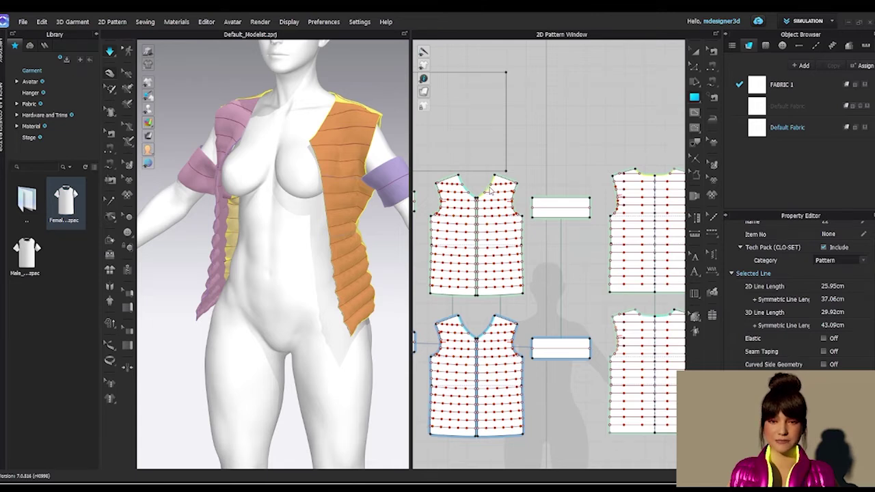
click(489, 192)
text(5)
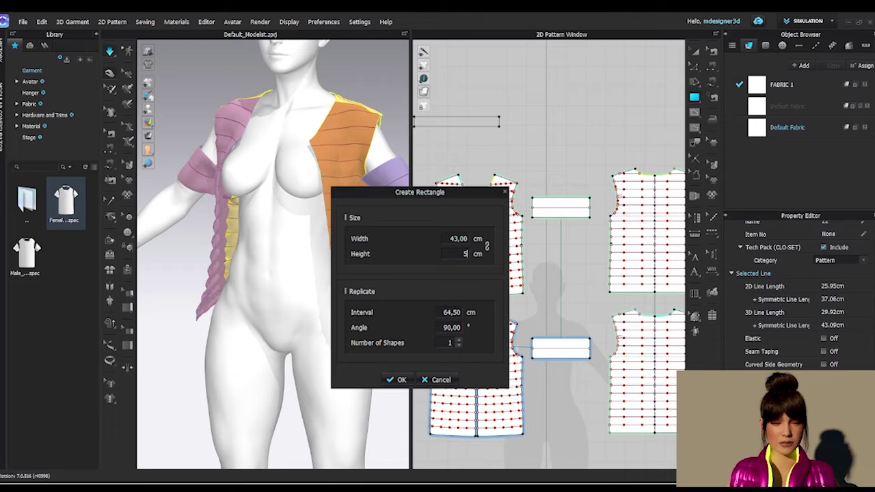
key(Return)
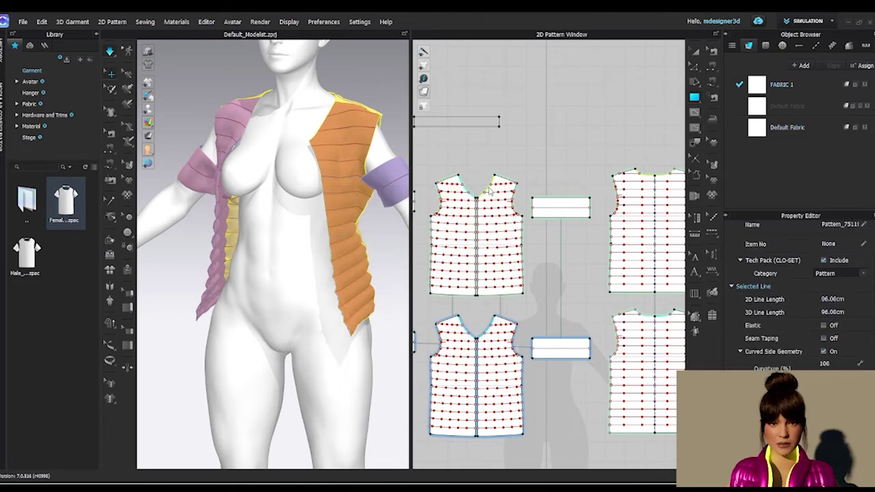
click(478, 122)
middle_drag(502, 147, 567, 140)
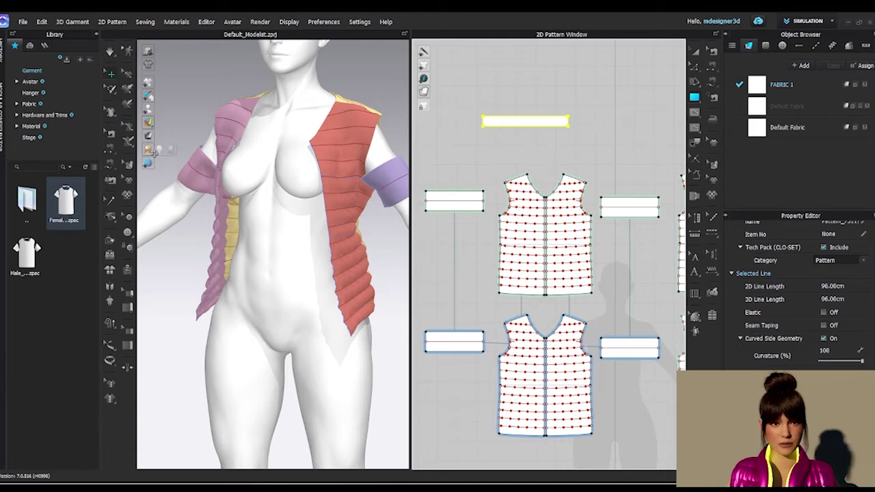
Step: Place the collar rectangle behind the avatar's head using the arrangement points, lower it to neck height and shift it forward around the neck
key(shift+f)
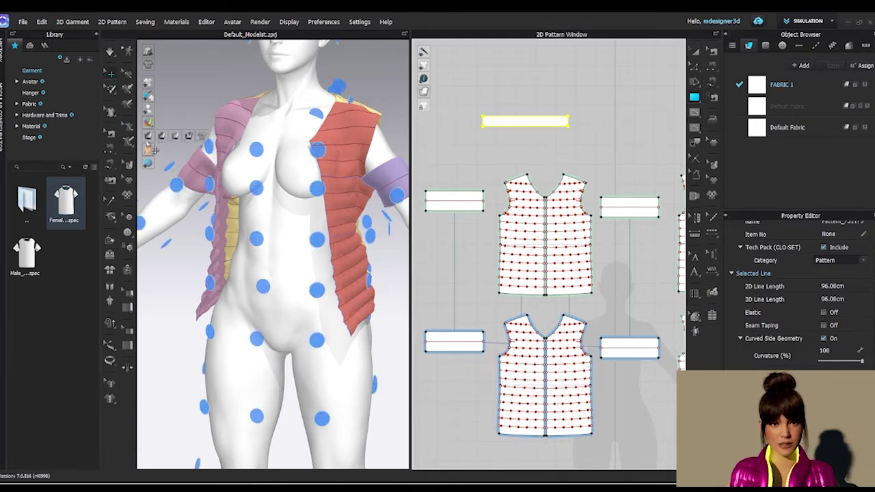
right_drag(307, 130, 319, 184)
click(310, 182)
right_drag(343, 216, 376, 214)
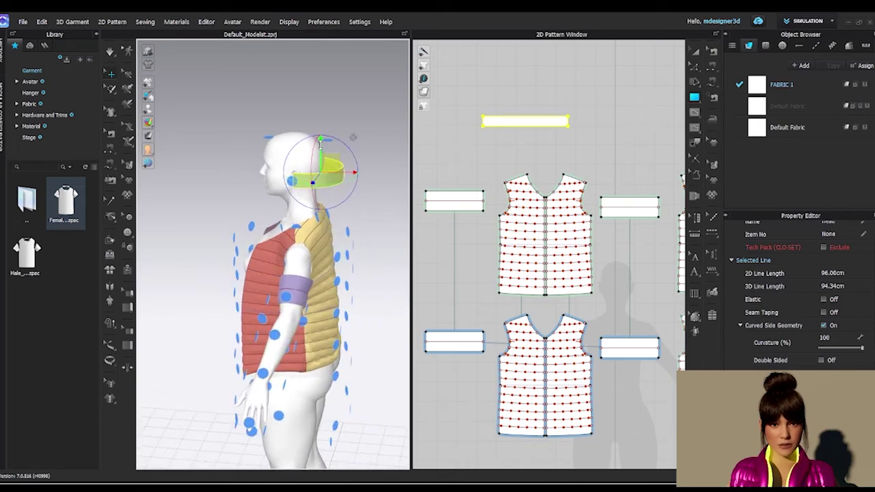
drag(320, 145, 320, 171)
drag(352, 203, 331, 203)
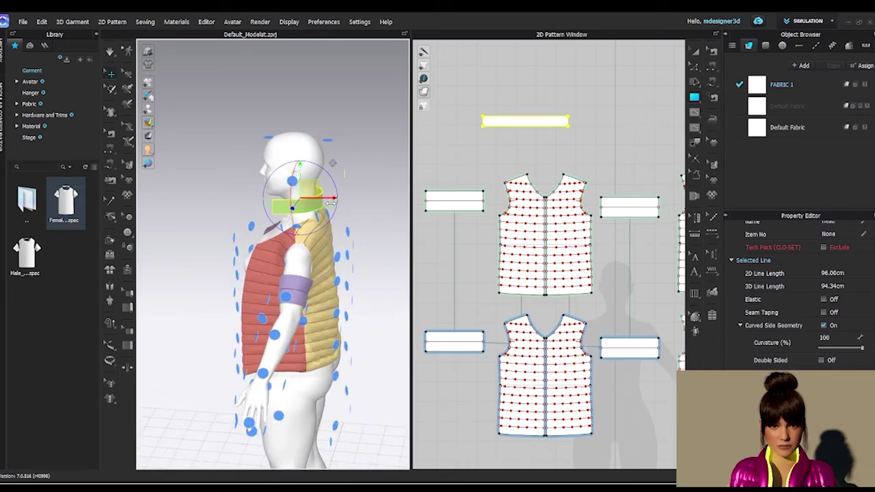
right_drag(330, 202, 347, 218)
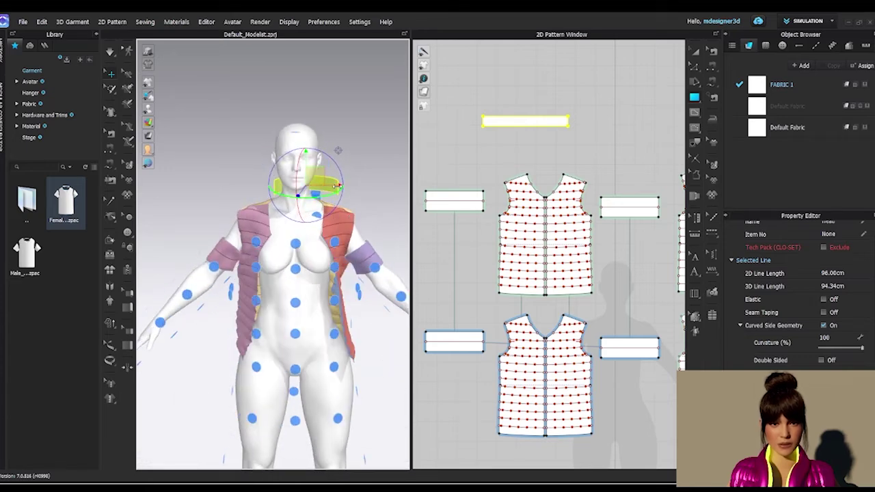
Step: Switch the 3D garment display from per-pattern colors to a white textured surface with light inner faces
mouse_move(152, 124)
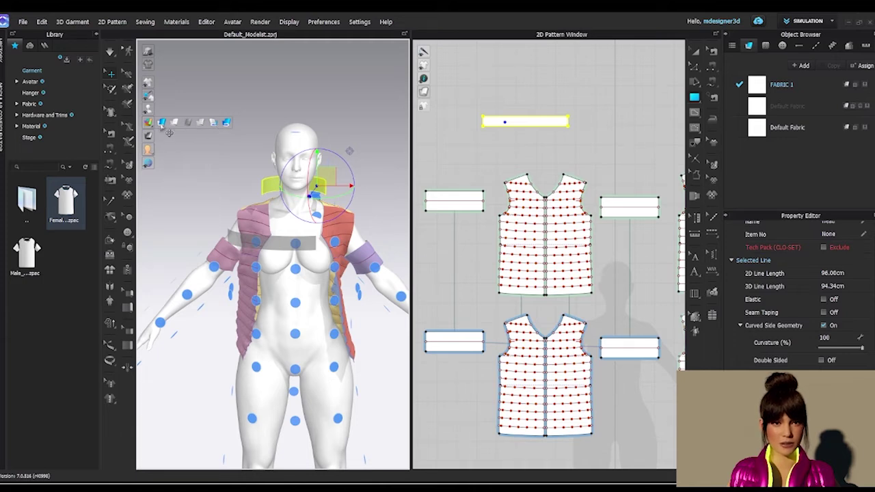
click(161, 124)
right_drag(304, 211, 323, 188)
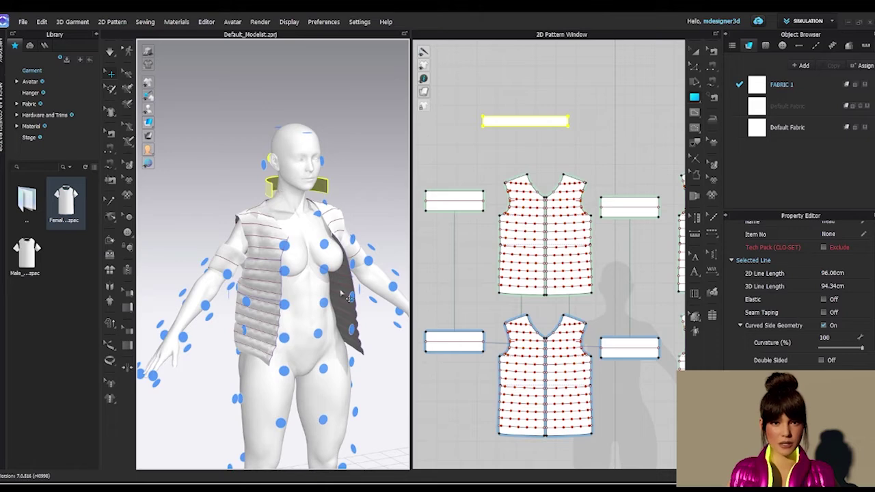
right_drag(282, 316, 669, 338)
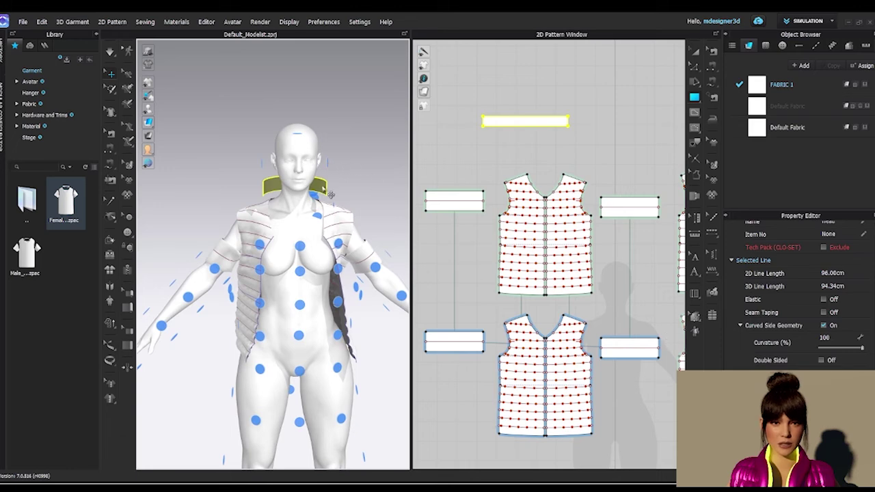
right_drag(341, 198, 171, 159)
mouse_move(148, 123)
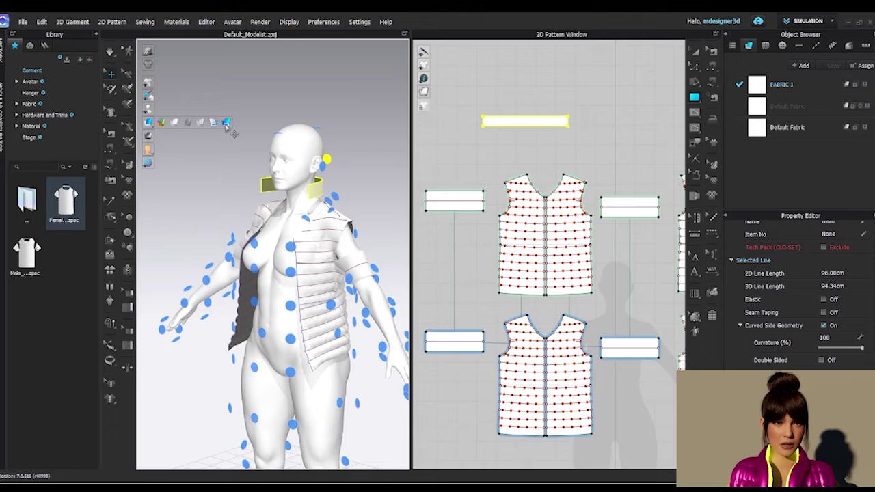
click(227, 122)
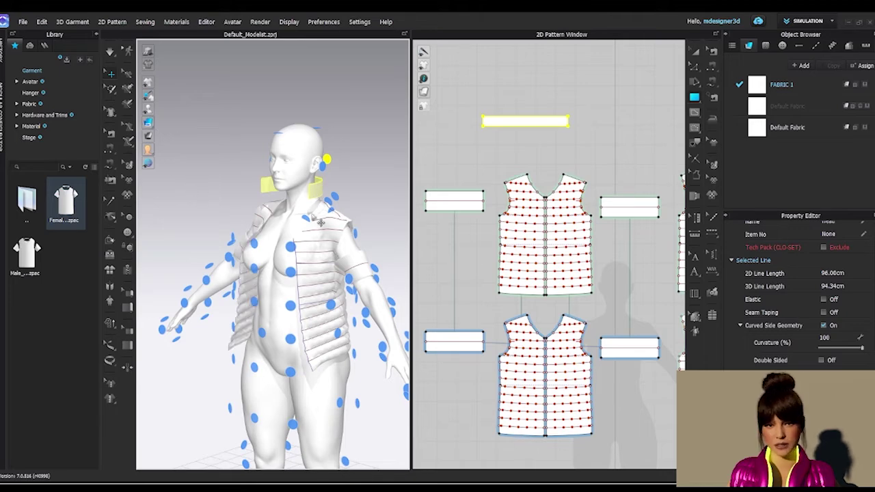
Step: Inspect the collar's placement above the jacket neckline from the front and side
right_drag(321, 222, 357, 238)
scroll(293, 238, up, 3)
scroll(263, 164, up, 2)
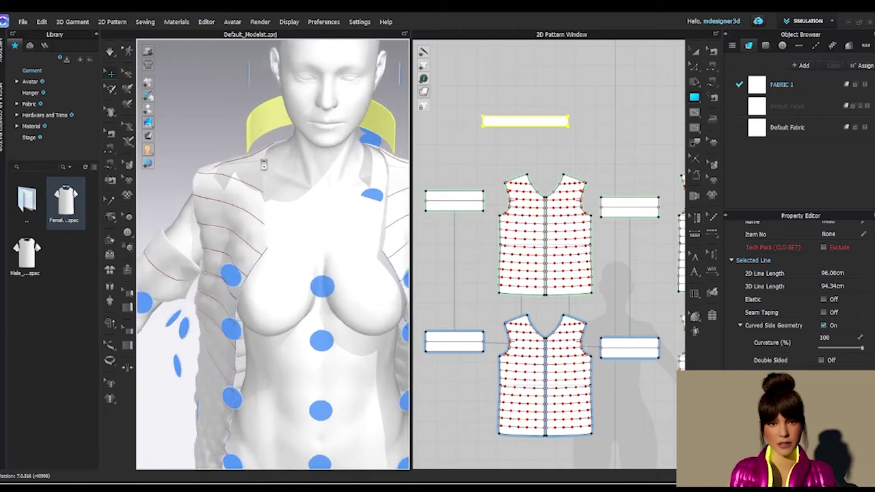
scroll(264, 165, up, 2)
right_drag(301, 129, 229, 203)
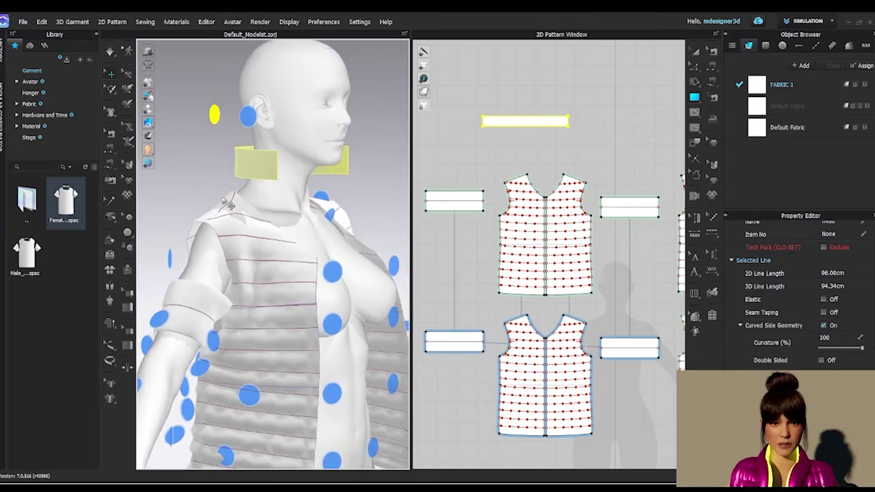
right_drag(299, 207, 335, 196)
right_drag(245, 169, 260, 251)
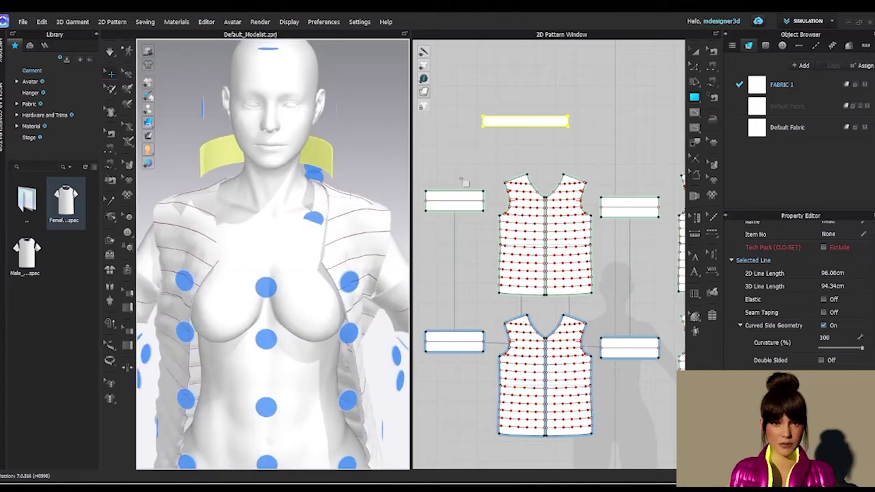
Step: Select the collar and the front body panel alternately in the 3D view to compare the edges that meet at the neckline
key(n)
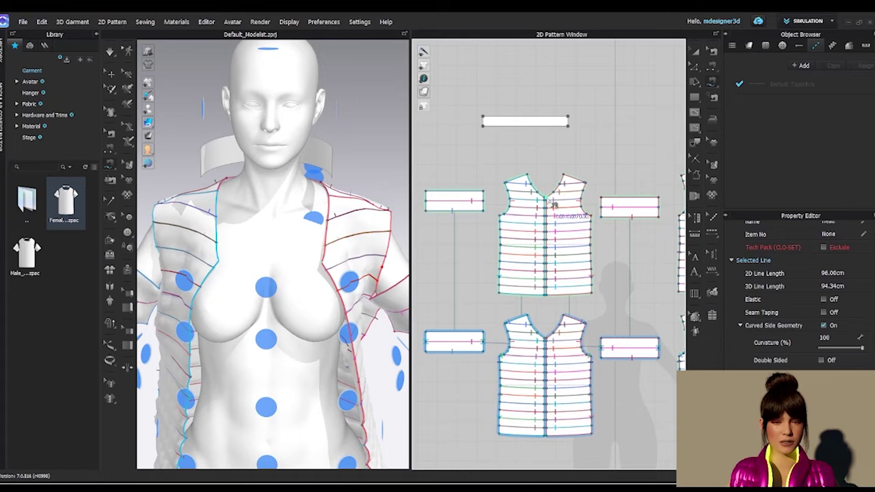
middle_drag(567, 200, 476, 187)
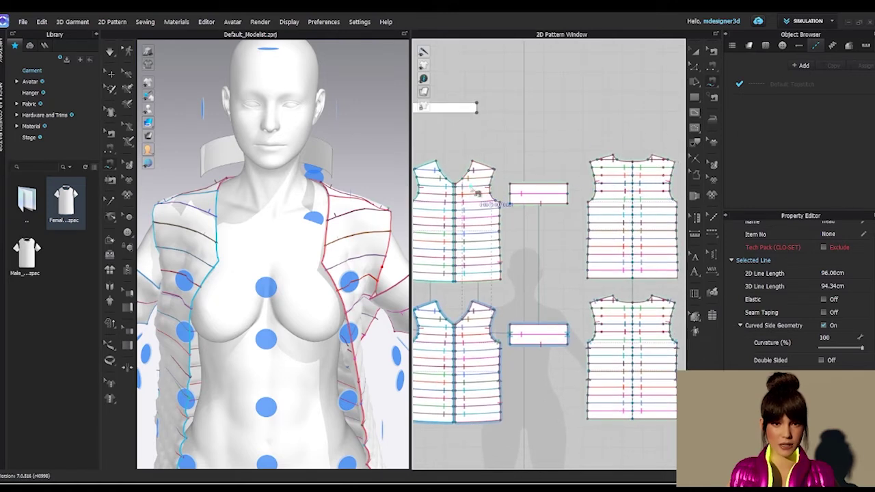
middle_drag(232, 206, 281, 210)
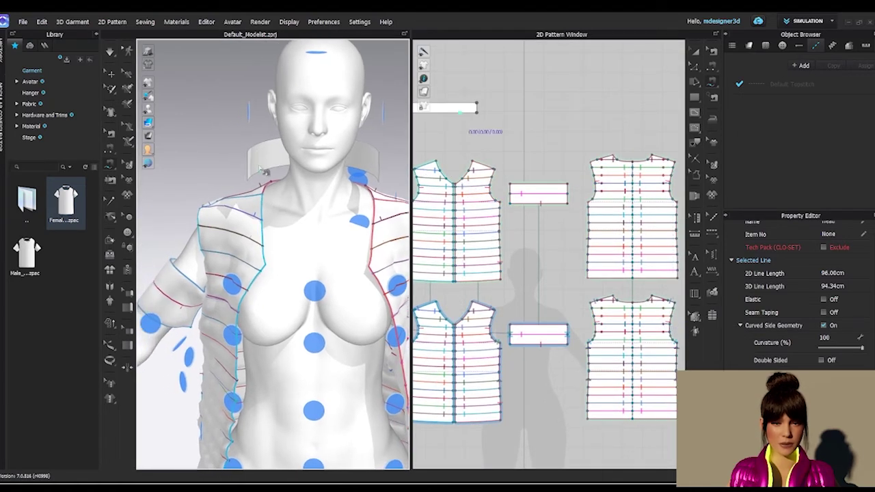
click(256, 165)
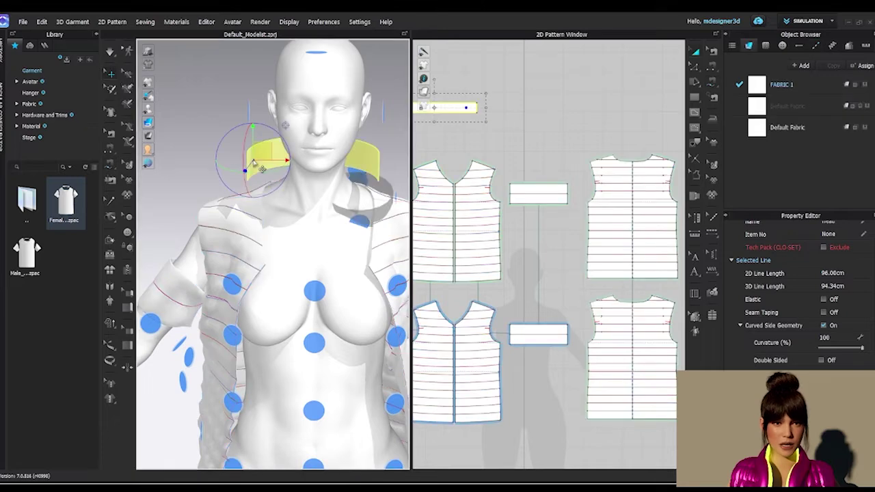
middle_drag(451, 159, 485, 152)
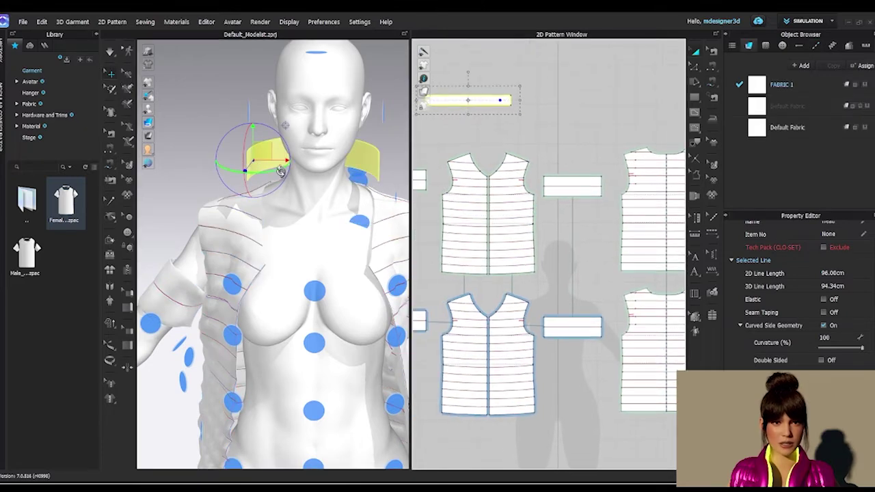
click(257, 258)
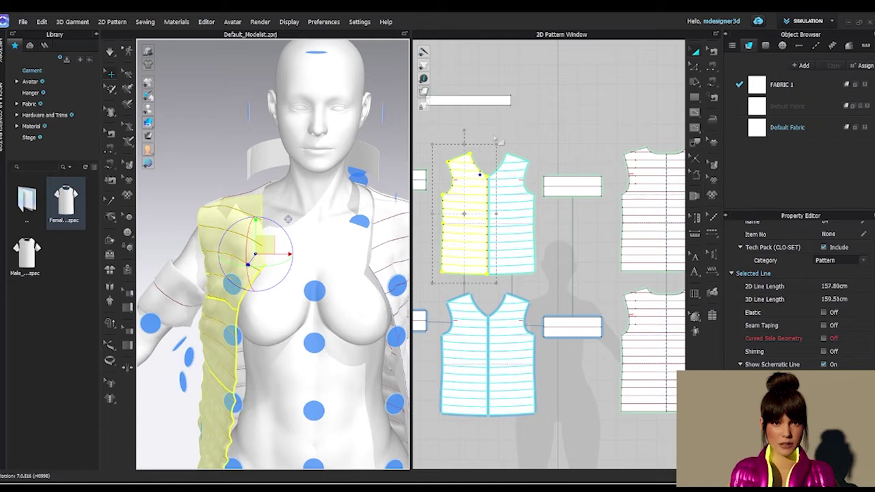
click(255, 169)
click(267, 265)
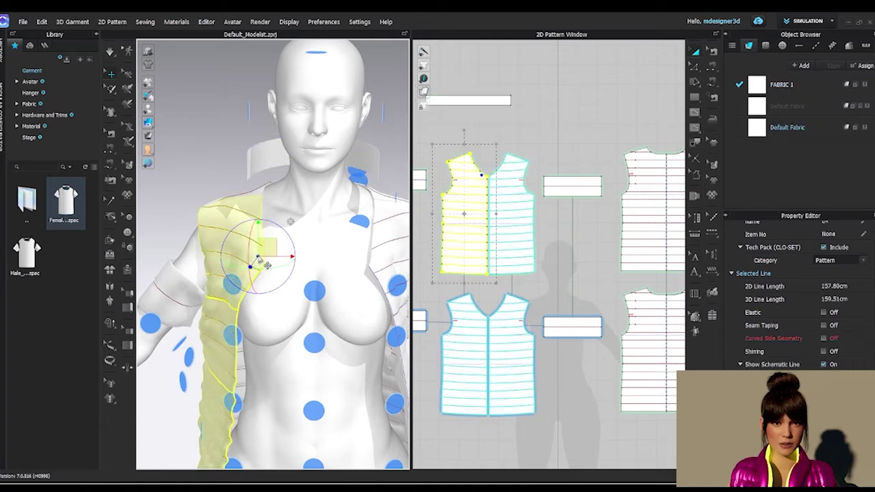
click(260, 165)
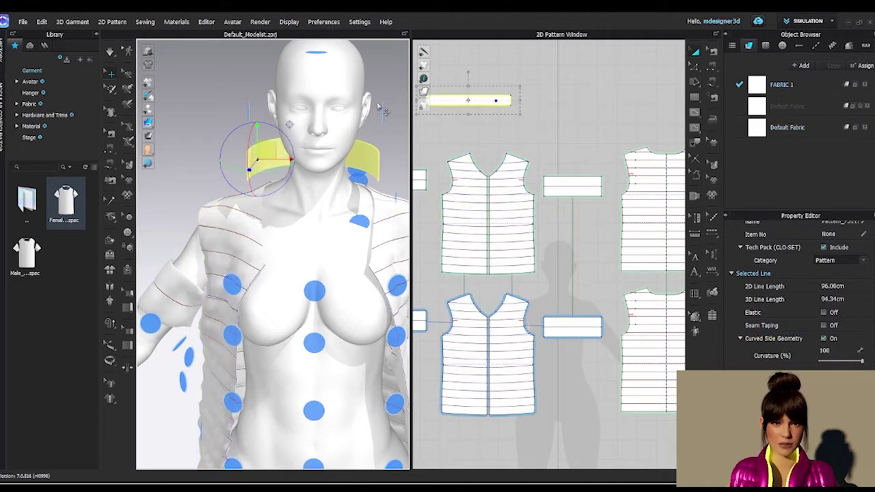
Step: Sew the collar's lower edge to the upper-row neckline in one combined seam, covering one front edge, the back neckline and the other front edge
key(m)
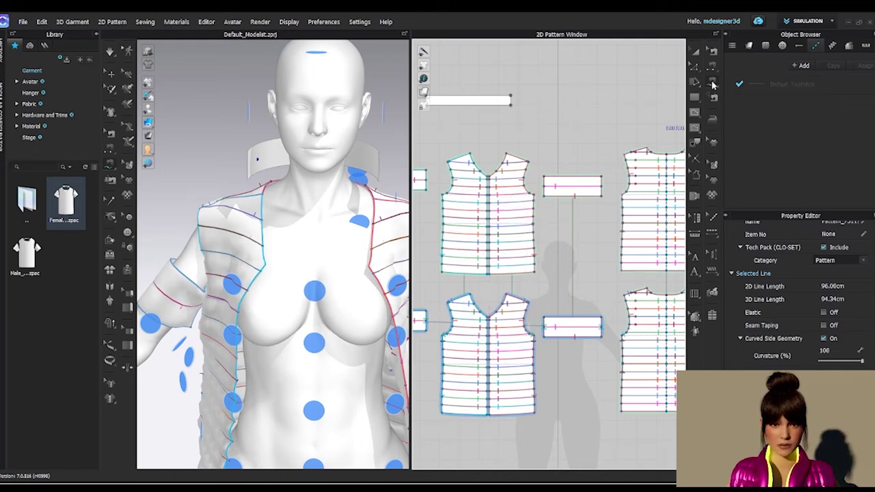
click(521, 113)
middle_drag(481, 123, 567, 133)
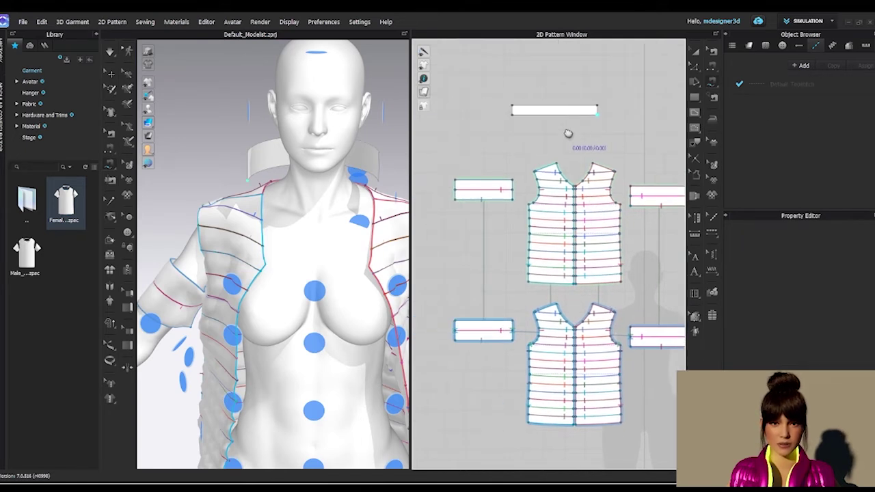
click(521, 114)
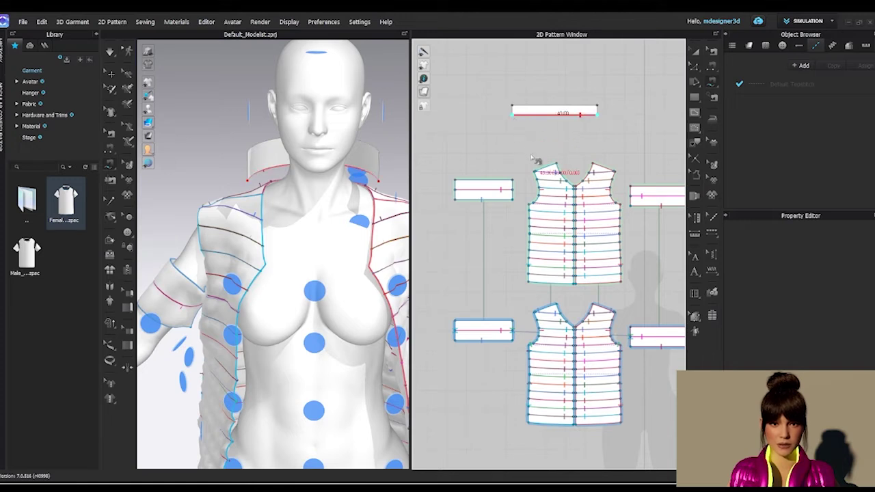
right_drag(537, 159, 487, 120)
middle_drag(487, 120, 475, 119)
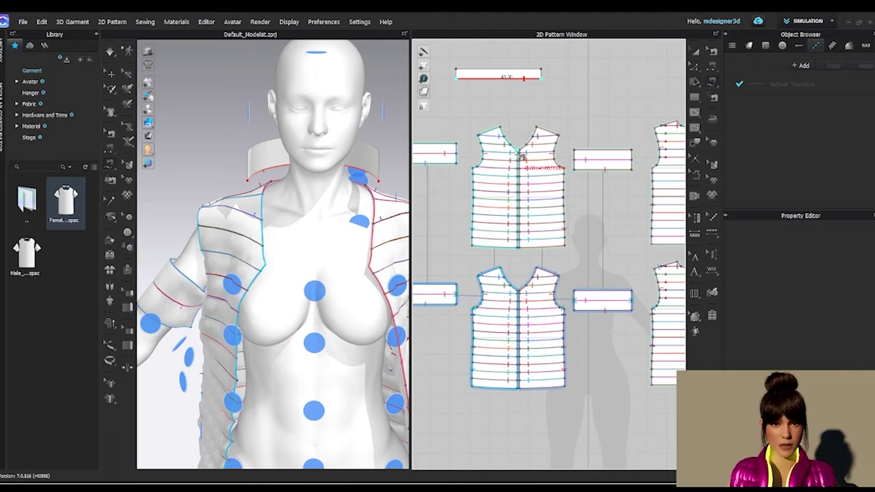
click(509, 140)
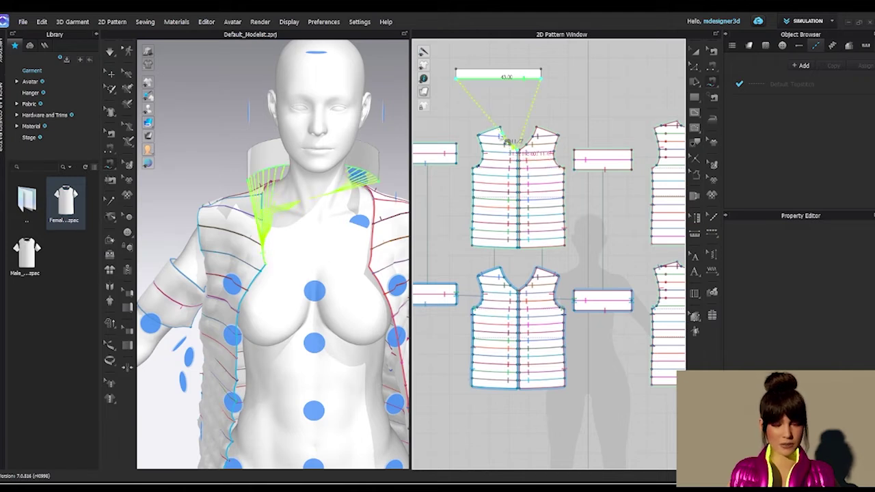
right_drag(606, 131, 545, 121)
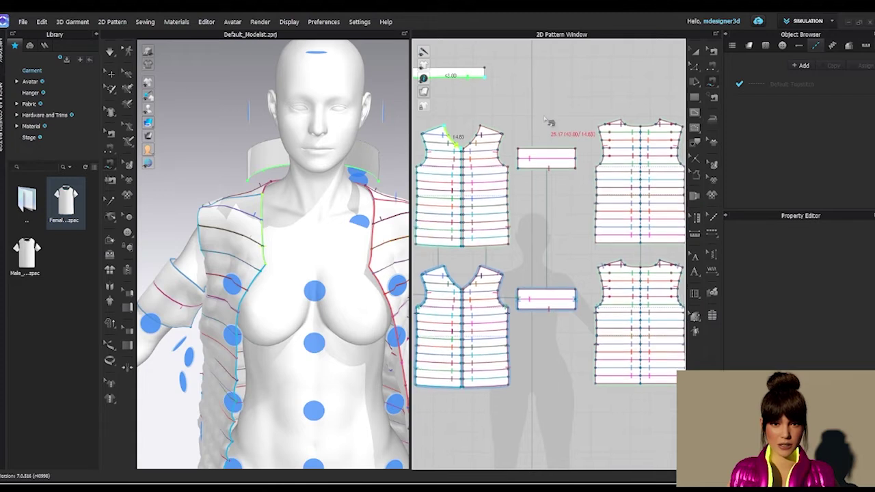
click(660, 125)
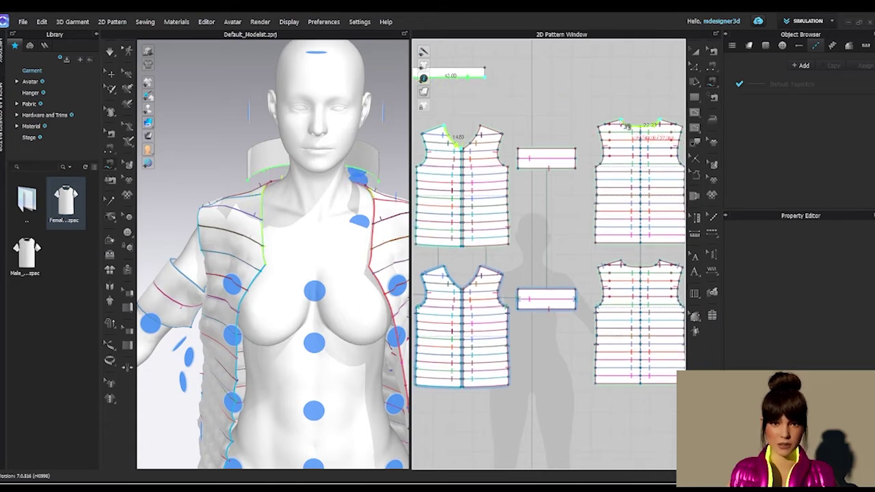
click(487, 135)
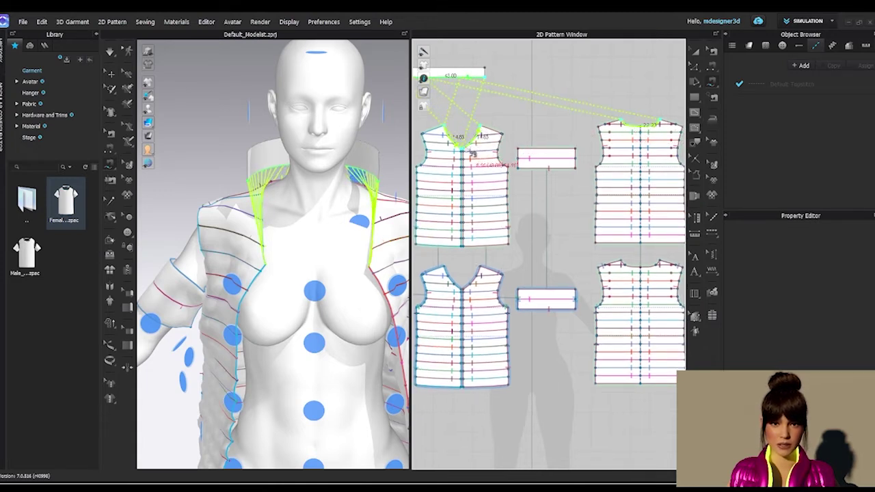
key(Return)
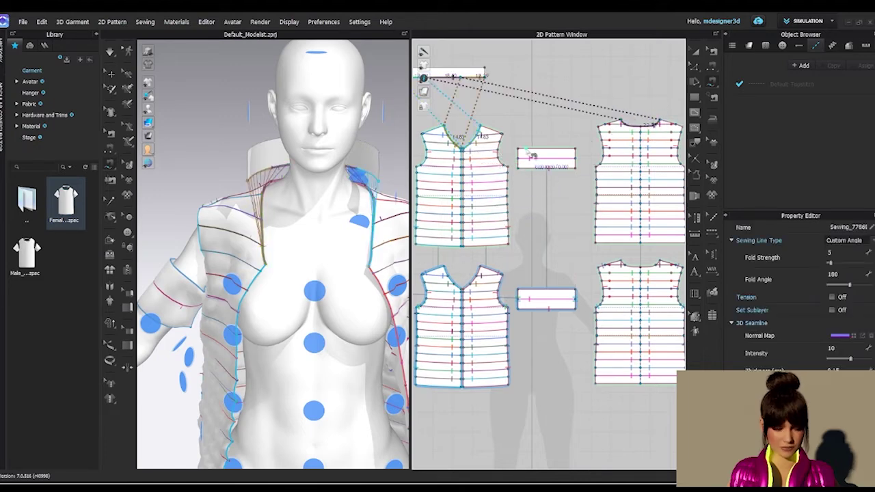
middle_drag(529, 155, 542, 143)
mouse_move(299, 237)
right_down()
mouse_move(426, 225)
mouse_move(244, 234)
mouse_move(357, 228)
mouse_move(309, 224)
right_up()
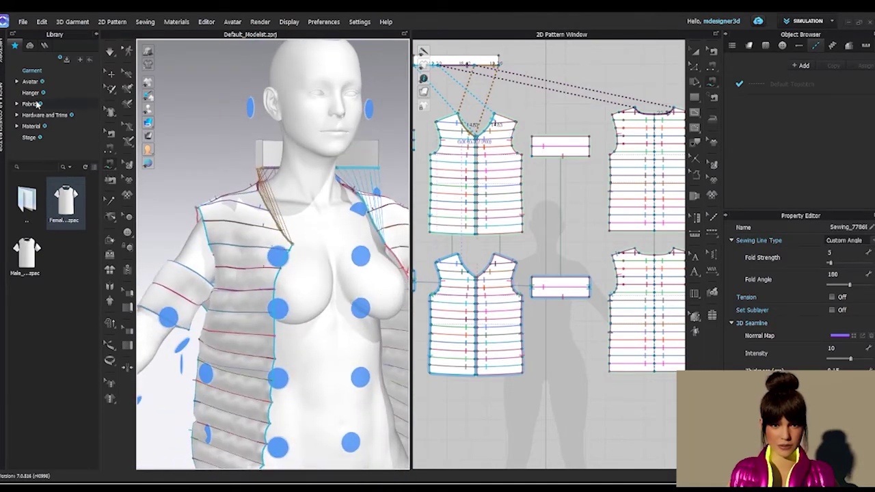
Step: Simulate the garment to draw the sewn collar onto the jacket neckline and inspect its drape around the neck
click(109, 53)
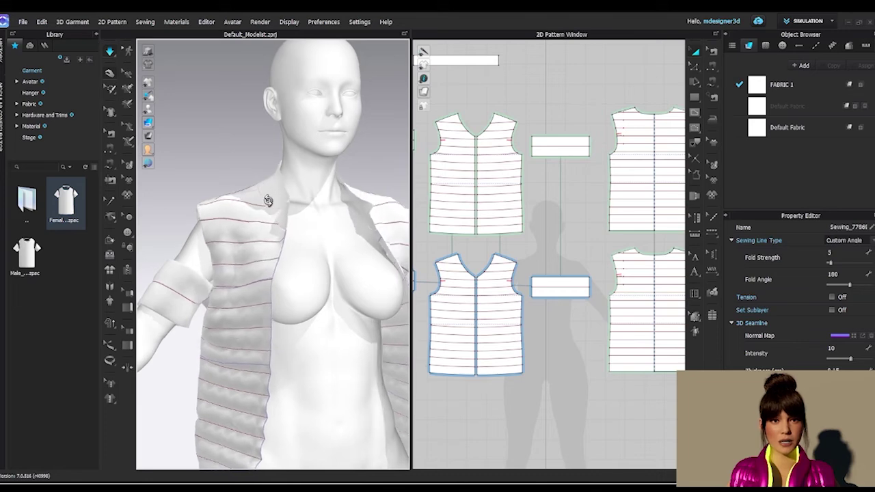
right_drag(267, 200, 303, 225)
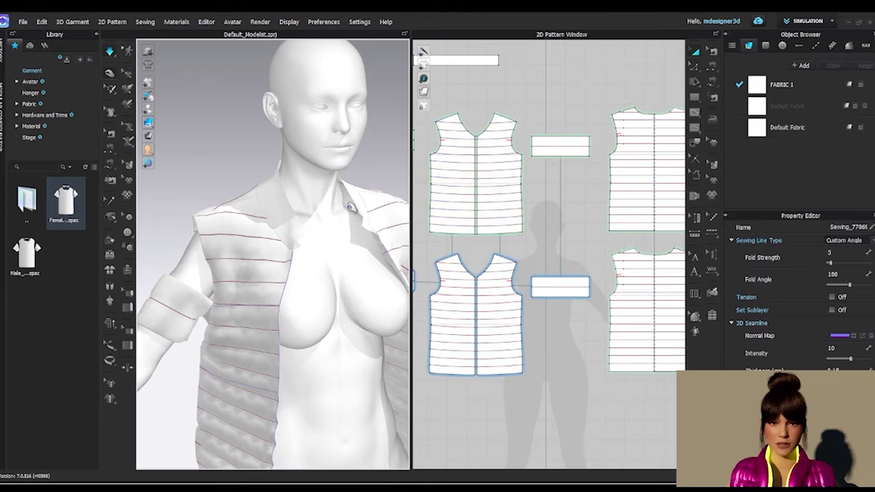
right_drag(350, 205, 326, 253)
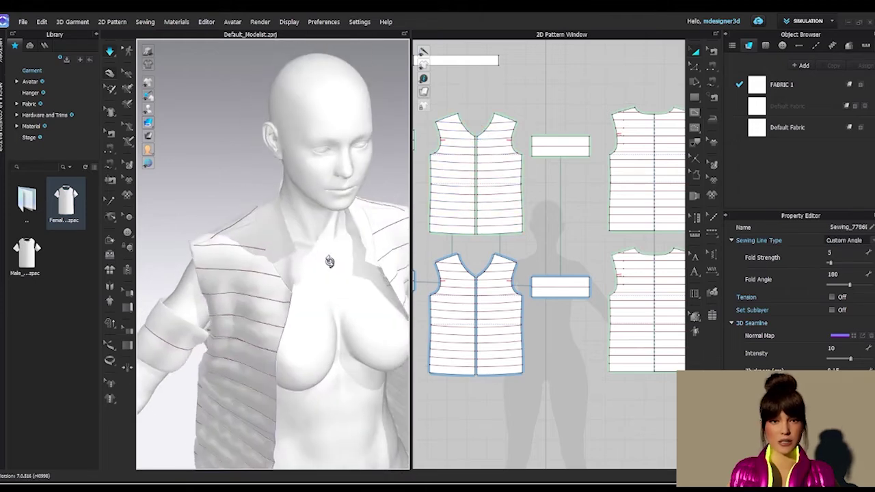
scroll(515, 131, up, 2)
middle_drag(509, 130, 515, 131)
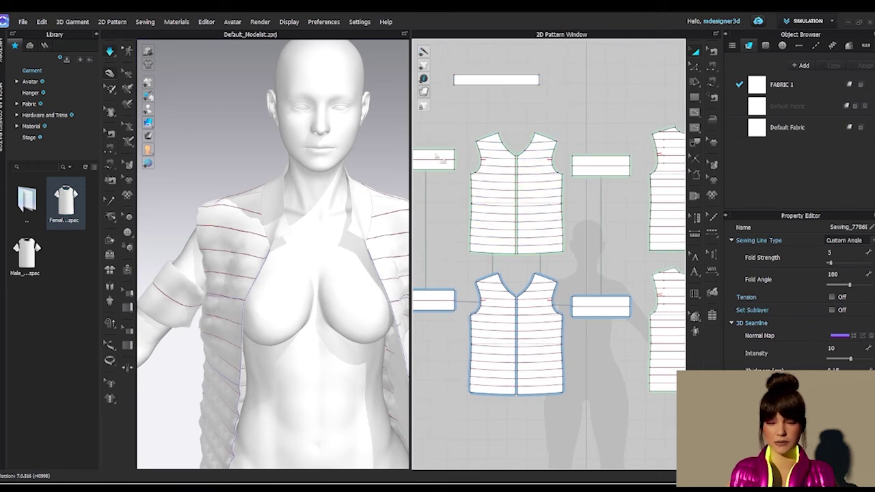
Step: Clone the collar pattern as a second layer and align the two collar strips one above the other above the front panels
click(507, 78)
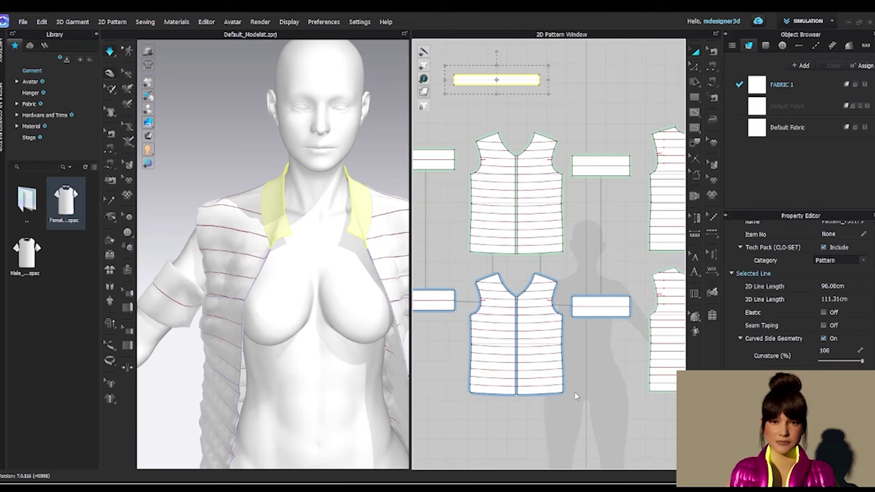
right_click(505, 273)
click(530, 342)
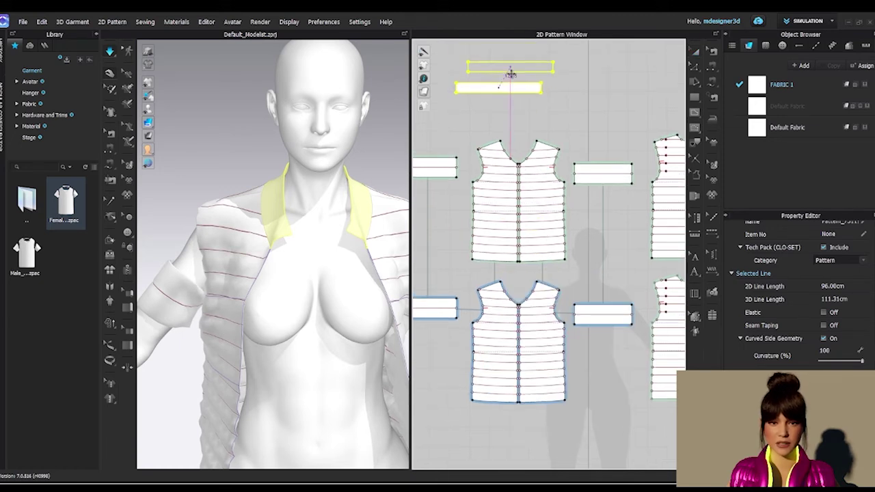
click(508, 76)
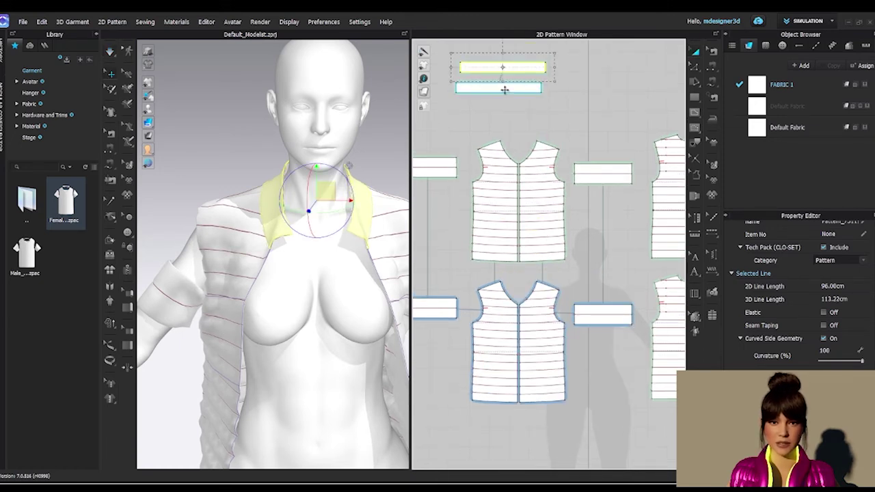
click(504, 89)
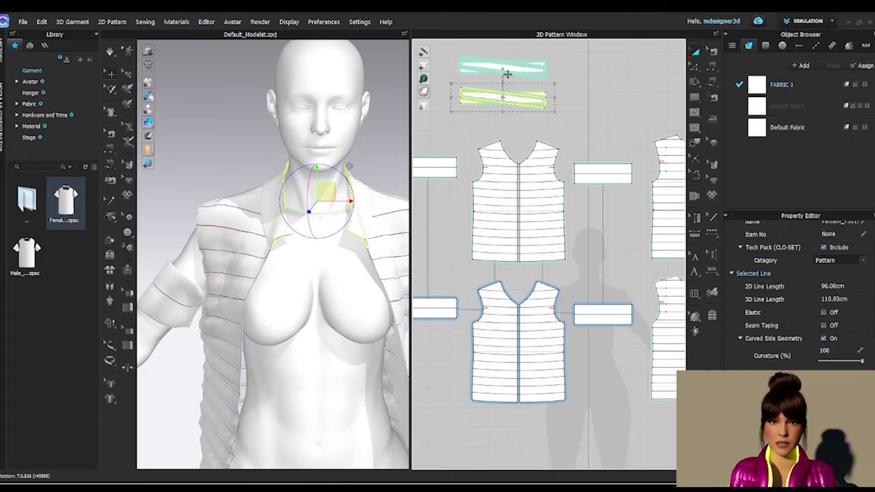
click(506, 112)
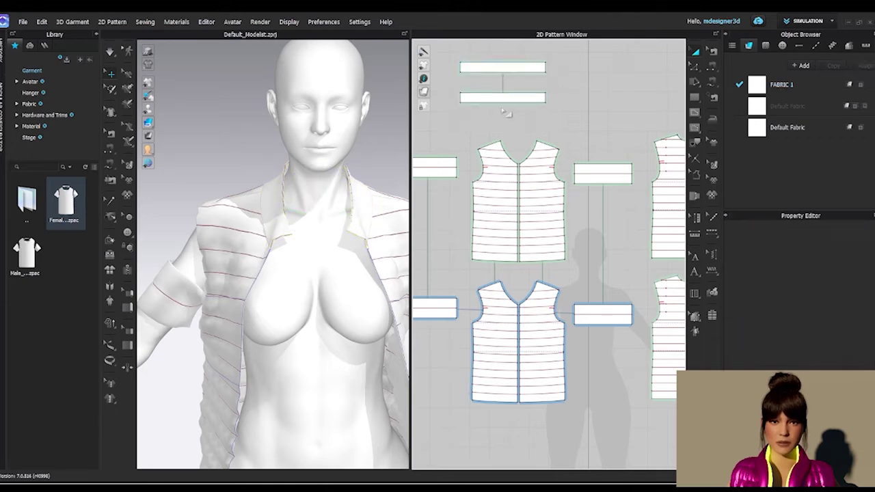
Step: Review the simulation properties of the two collar layers, one after the other
right_drag(305, 238, 336, 248)
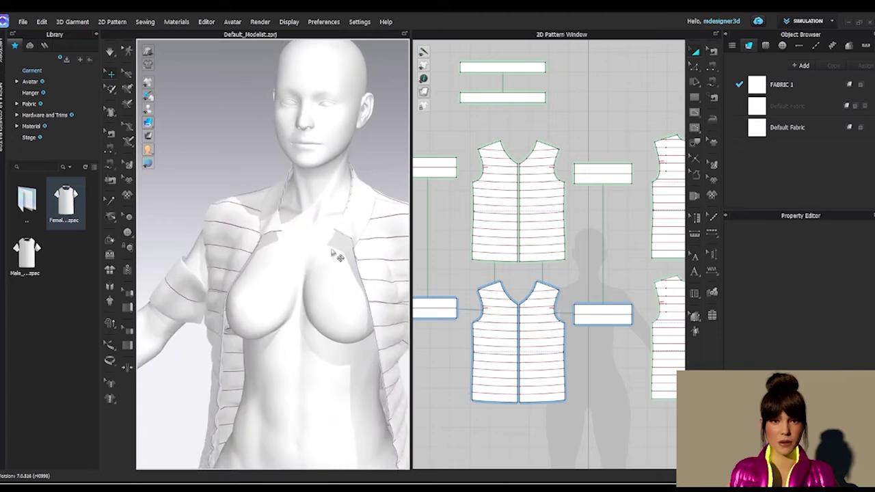
click(377, 221)
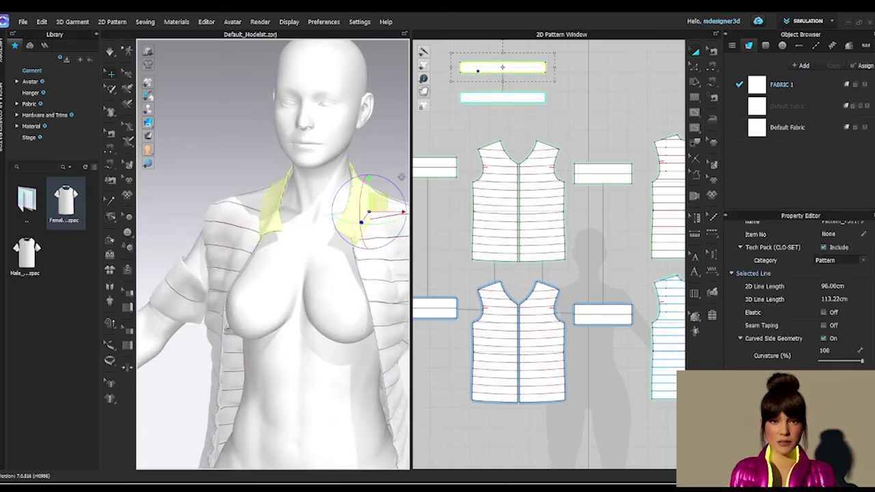
scroll(796, 294, down, 1)
scroll(793, 301, down, 3)
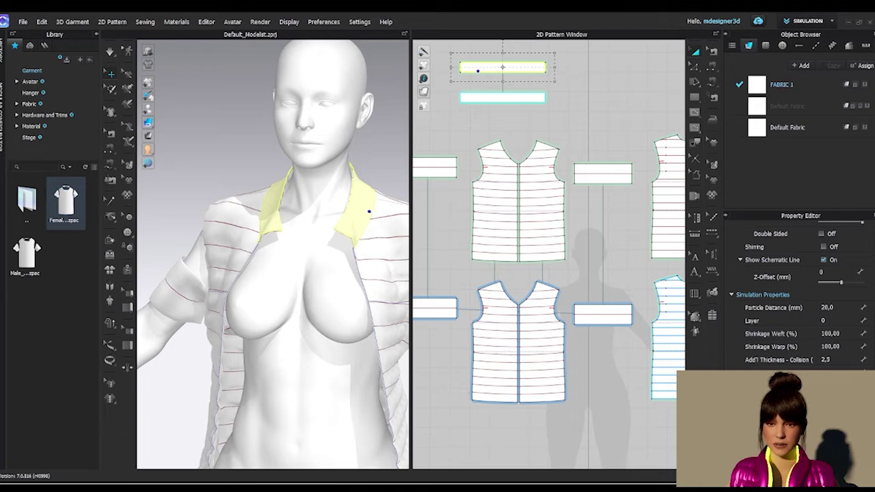
scroll(796, 315, down, 1)
click(513, 102)
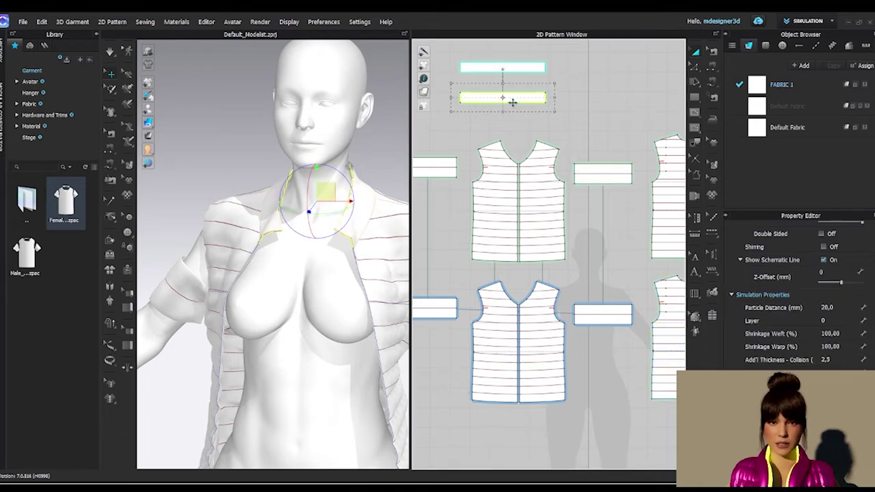
scroll(730, 294, down, 1)
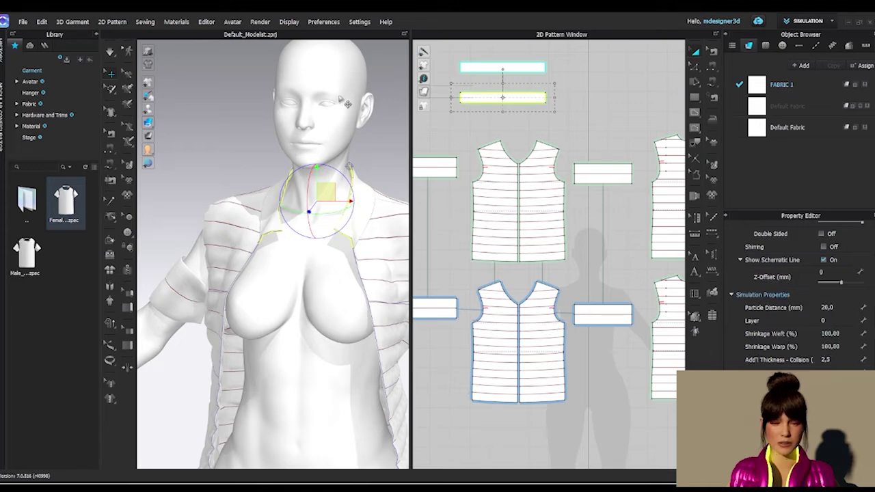
Step: Simulate the jacket with the two-layer collar and check how the collar sits from the front
click(114, 52)
click(109, 52)
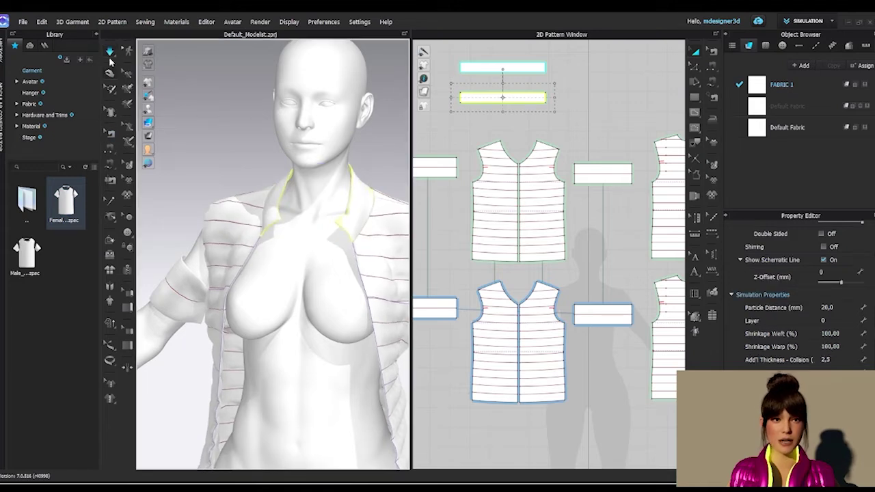
mouse_move(273, 240)
right_down()
mouse_move(205, 236)
mouse_move(319, 275)
mouse_move(412, 244)
mouse_move(289, 239)
right_up()
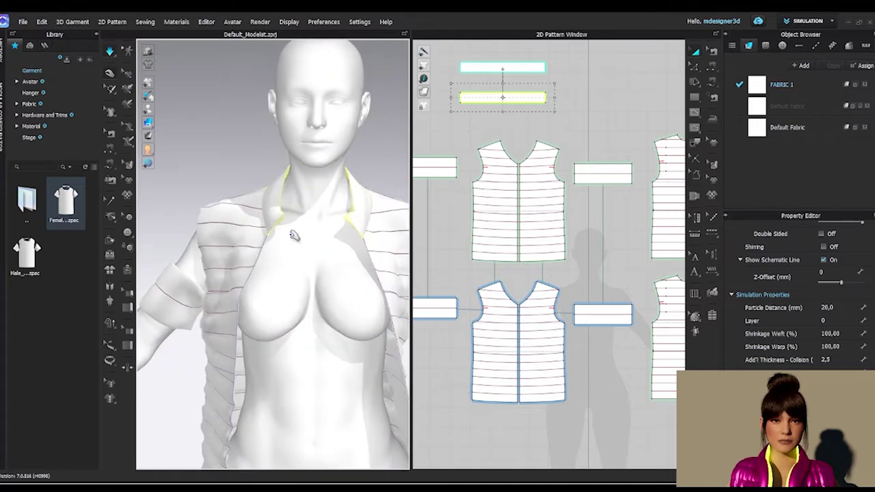
Step: Set the sewing line type of the long seam joining the two collar layers to Custom Angle and simulate the collar
click(110, 73)
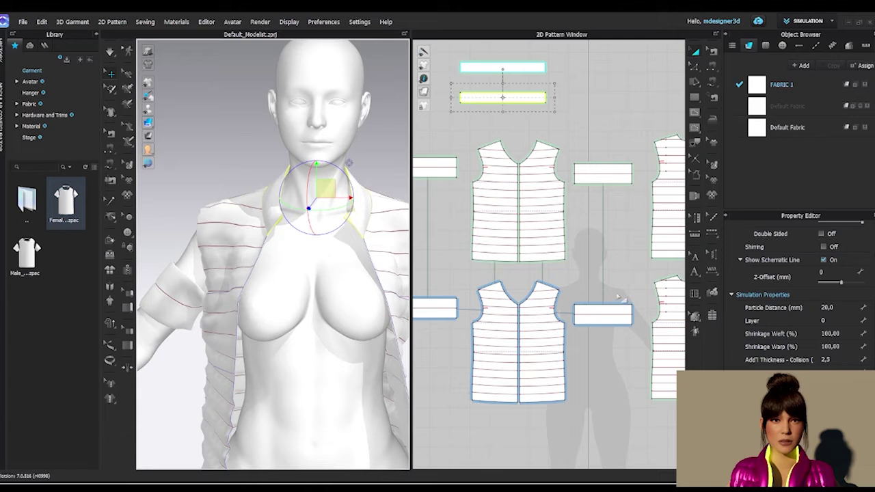
key(n)
click(533, 92)
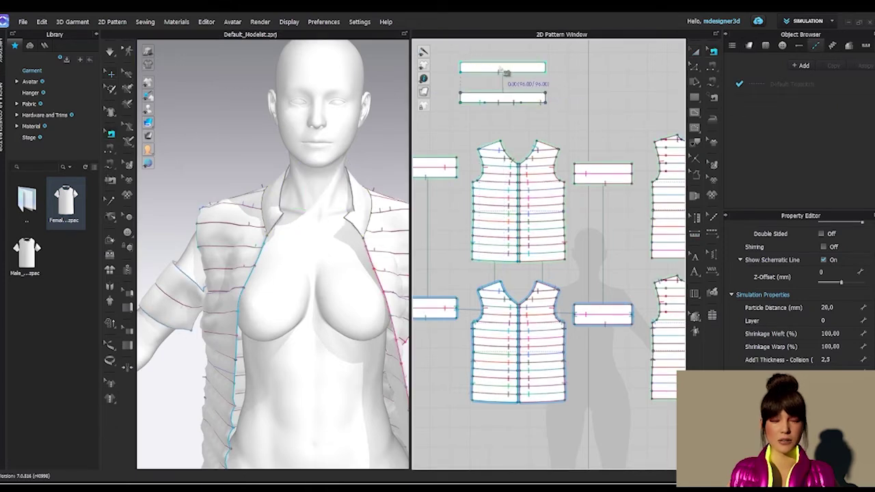
click(505, 68)
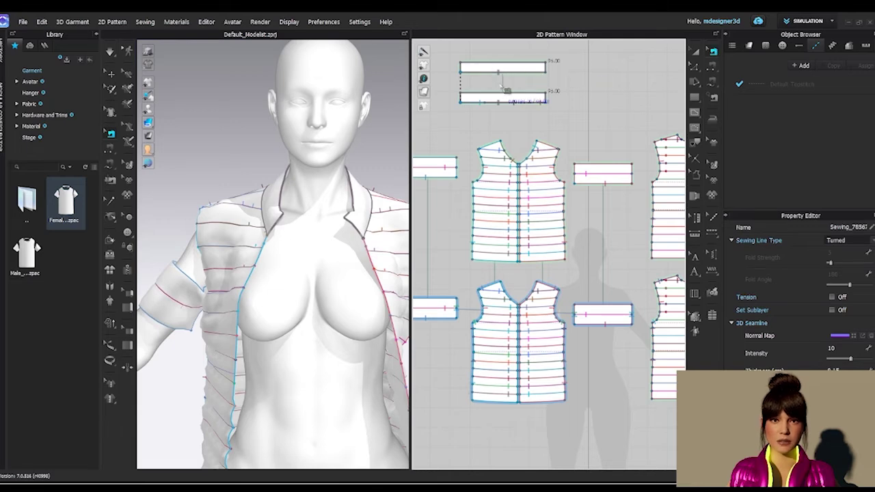
scroll(274, 287, up, 5)
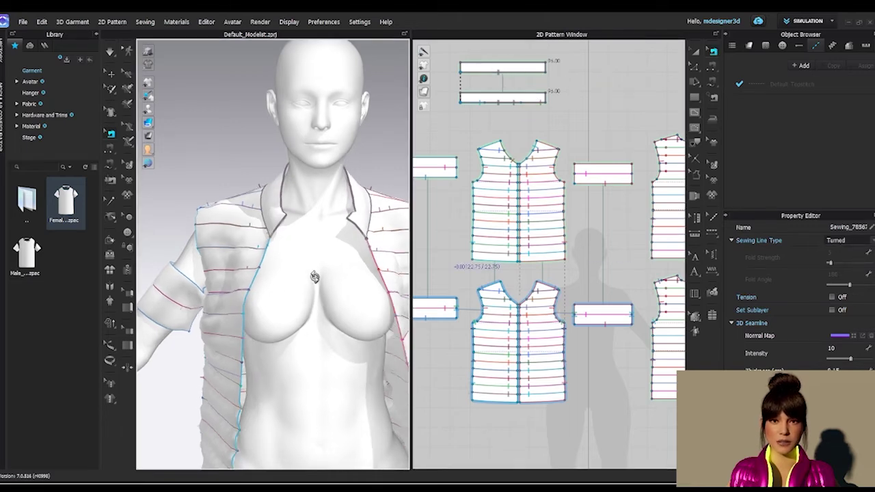
right_drag(344, 266, 291, 198)
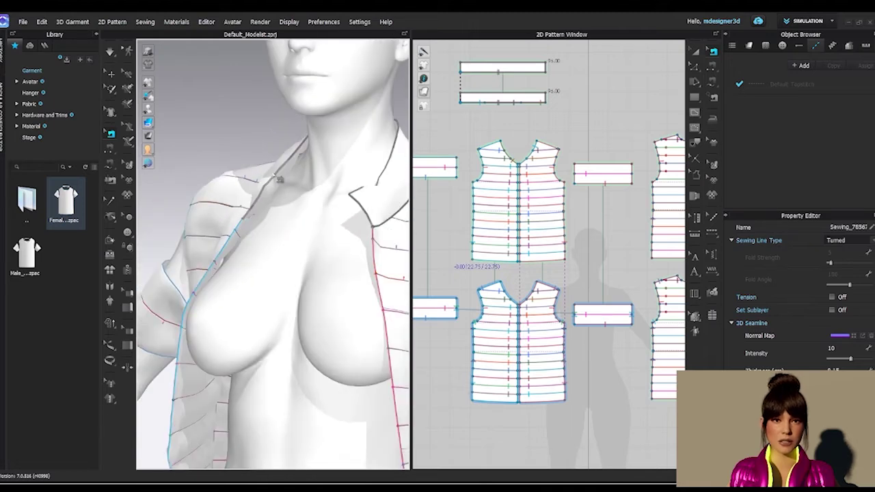
right_drag(277, 232, 322, 280)
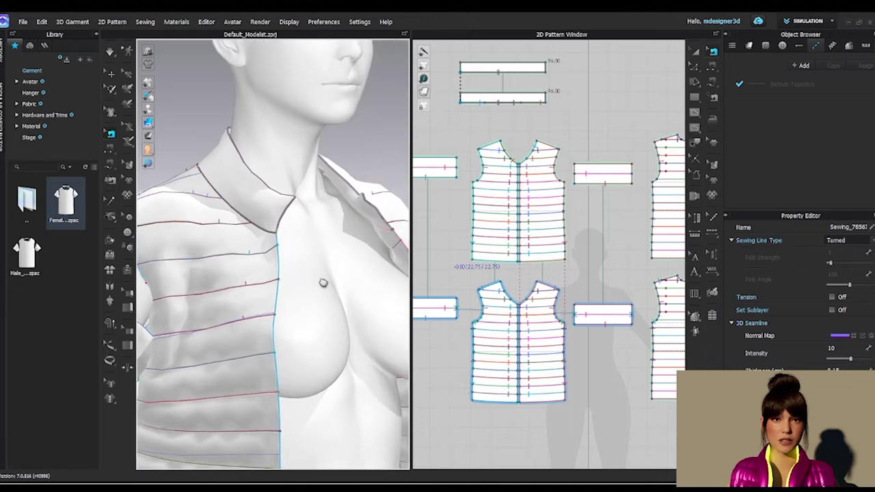
click(847, 240)
click(858, 255)
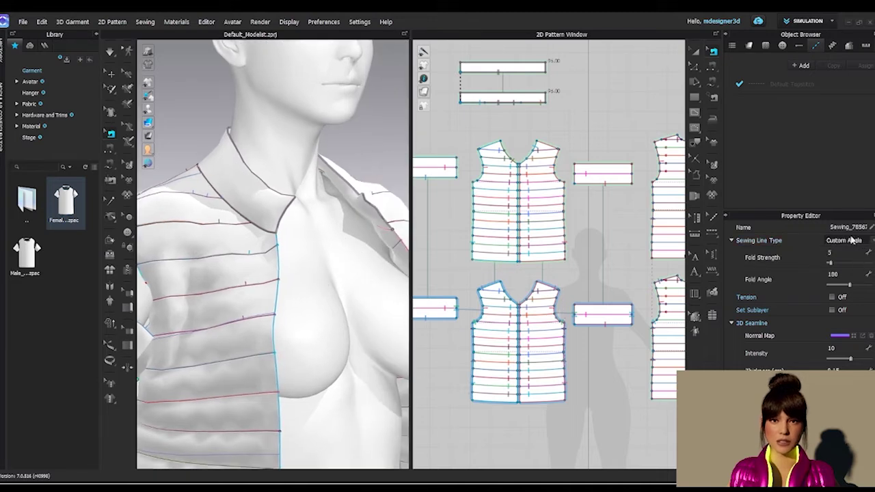
click(111, 52)
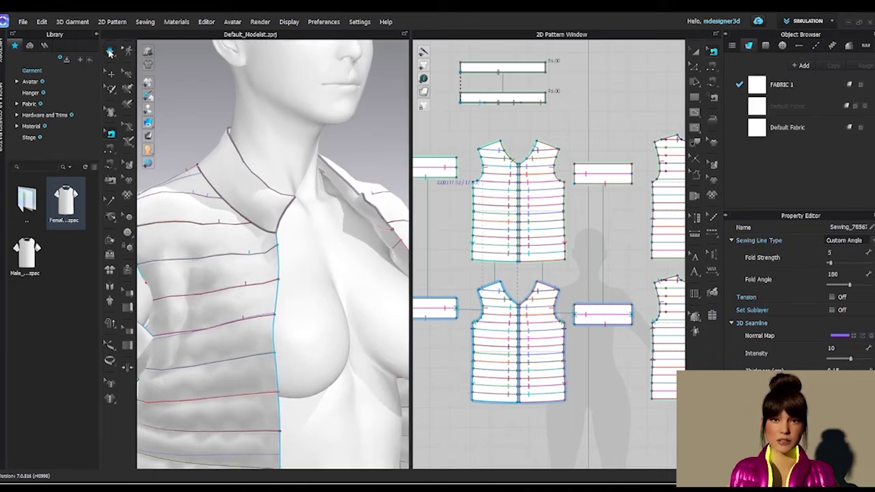
click(348, 182)
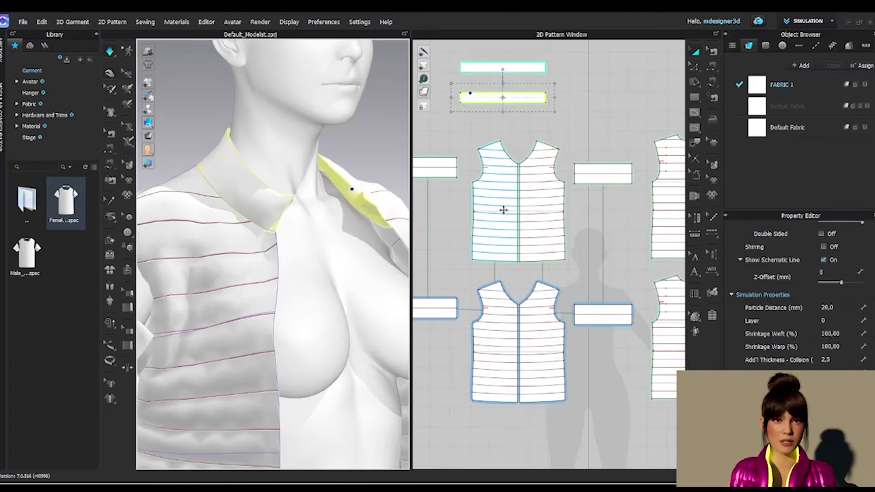
click(597, 101)
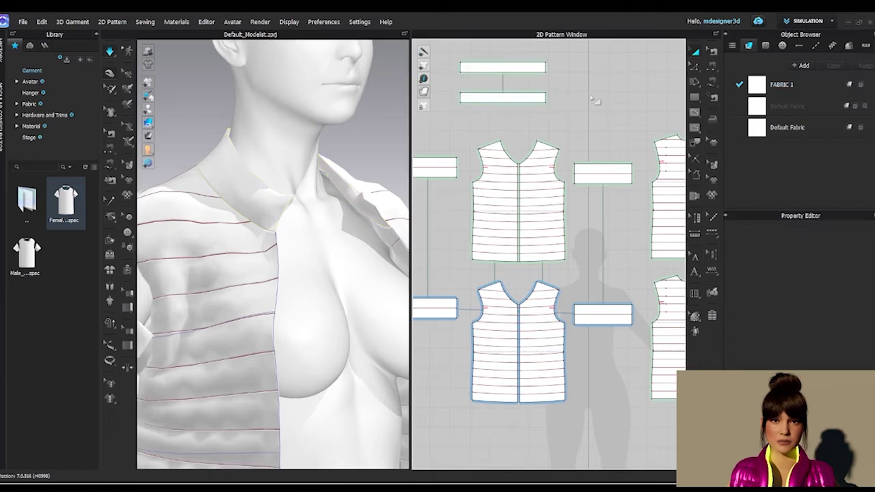
Step: Raise the fold strength of the long seam between the collar layers to 74 and simulate the garment again
key(b)
click(520, 68)
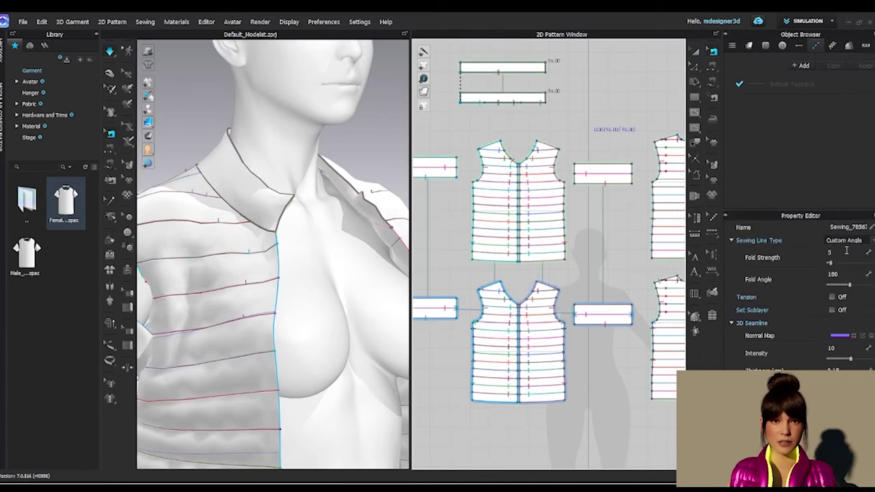
drag(831, 269, 864, 268)
click(109, 53)
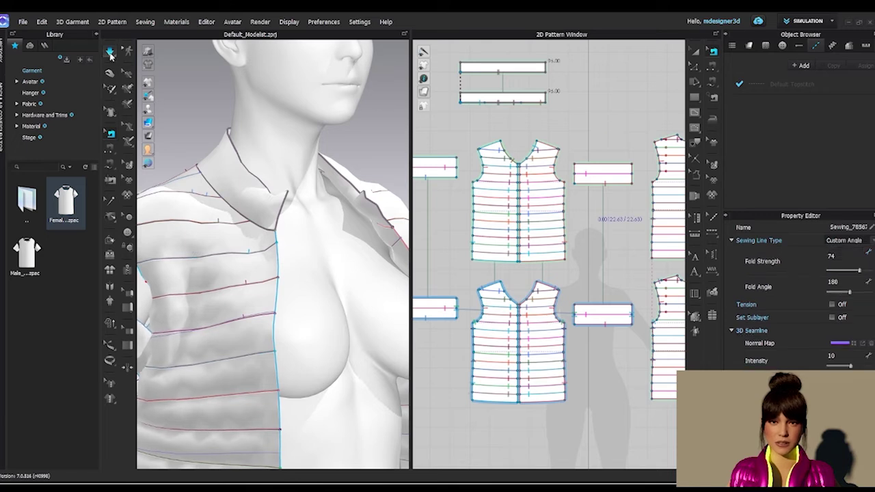
click(109, 54)
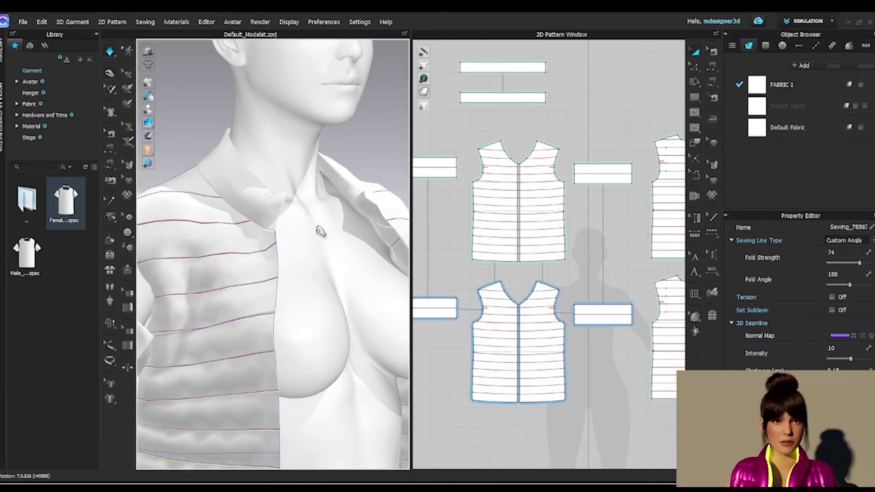
Step: Pull the collar outward over the shoulder during simulation and inspect how it folds around the neck
right_drag(320, 231, 296, 233)
click(241, 162)
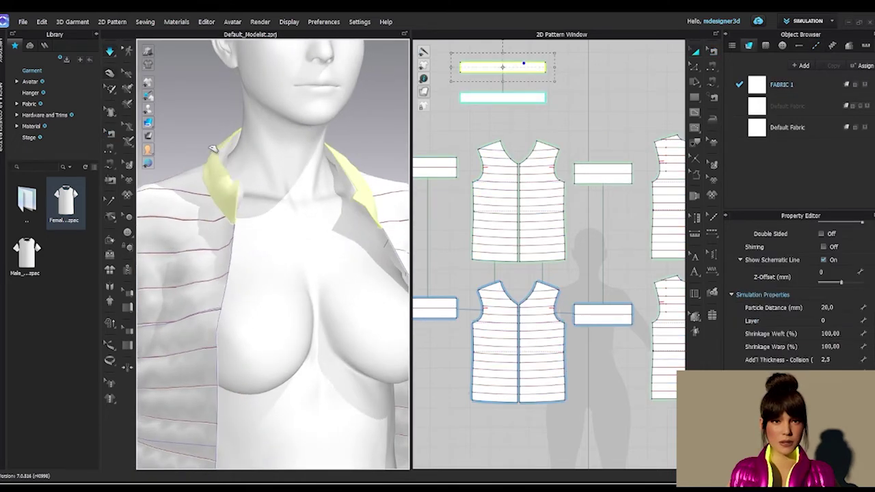
drag(229, 177, 215, 171)
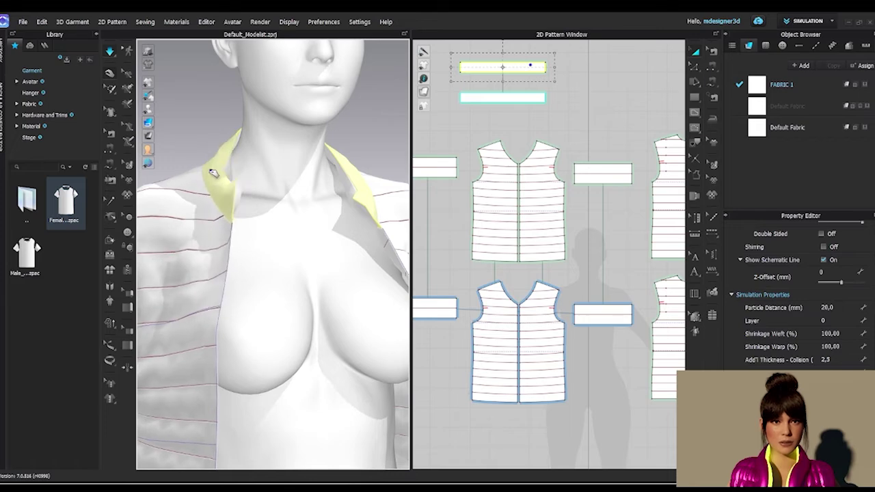
right_drag(225, 184, 246, 285)
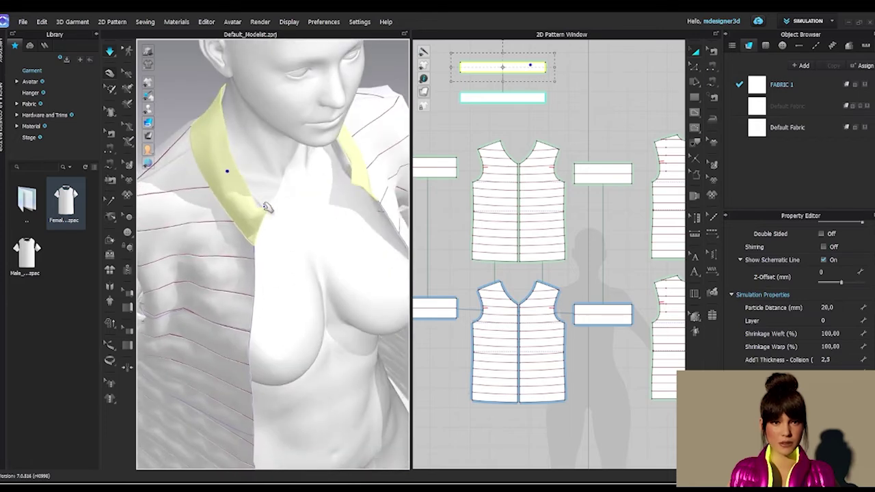
right_drag(302, 211, 262, 193)
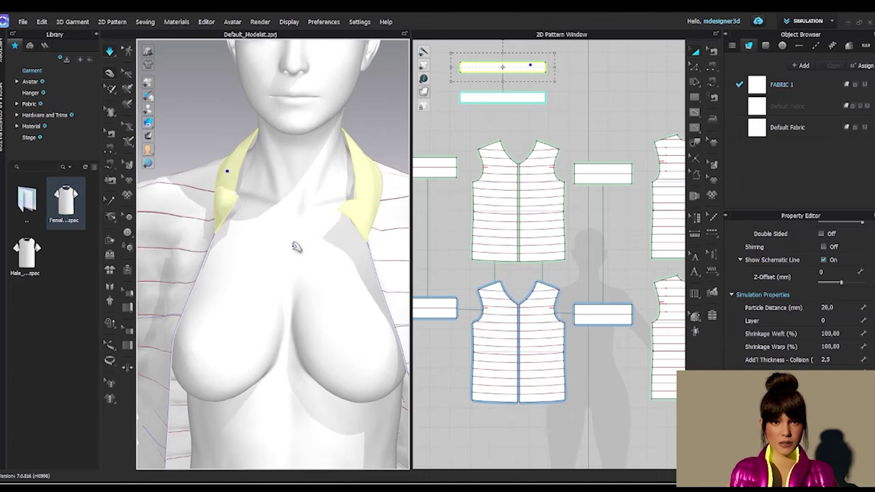
Step: Set the seam joining the two sleeve band layers to Custom Angle with fold strength 60 and simulate the garment
right_drag(296, 247, 371, 293)
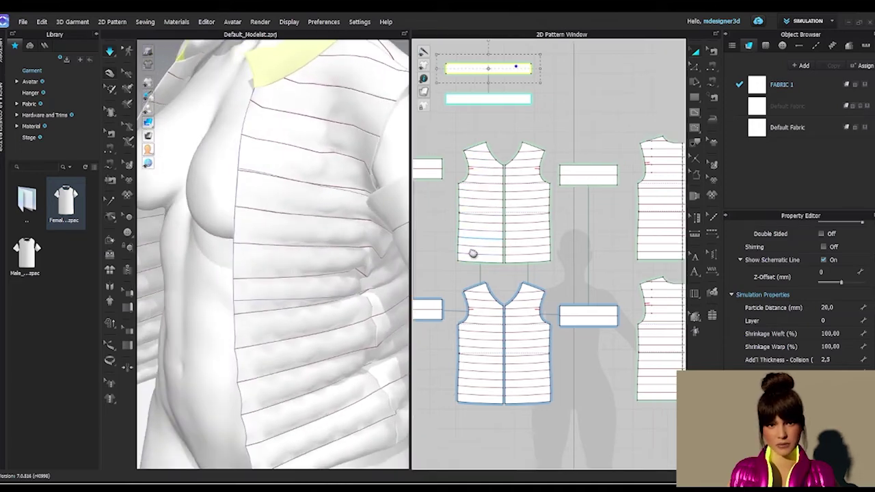
middle_drag(473, 254, 422, 268)
key(b)
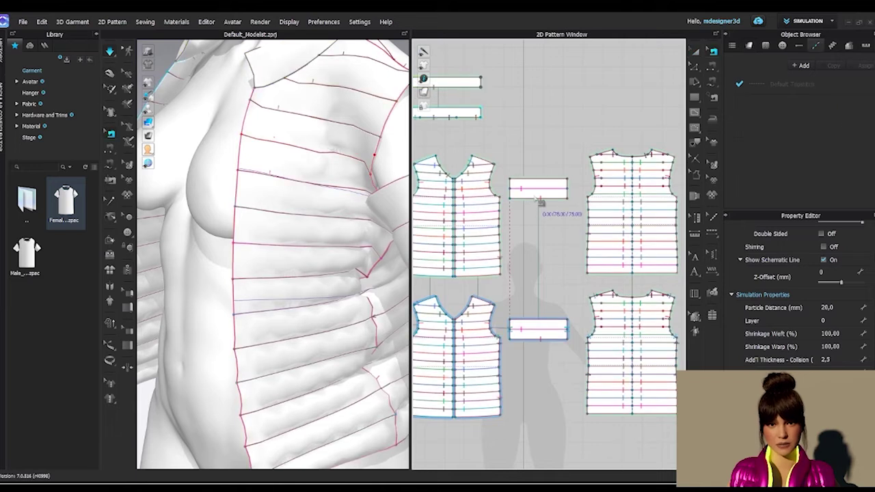
click(539, 199)
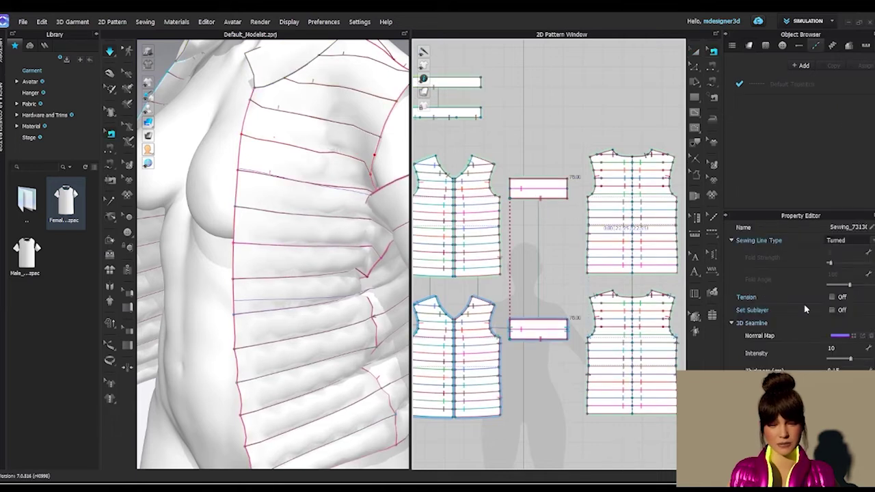
click(855, 253)
drag(830, 262, 854, 263)
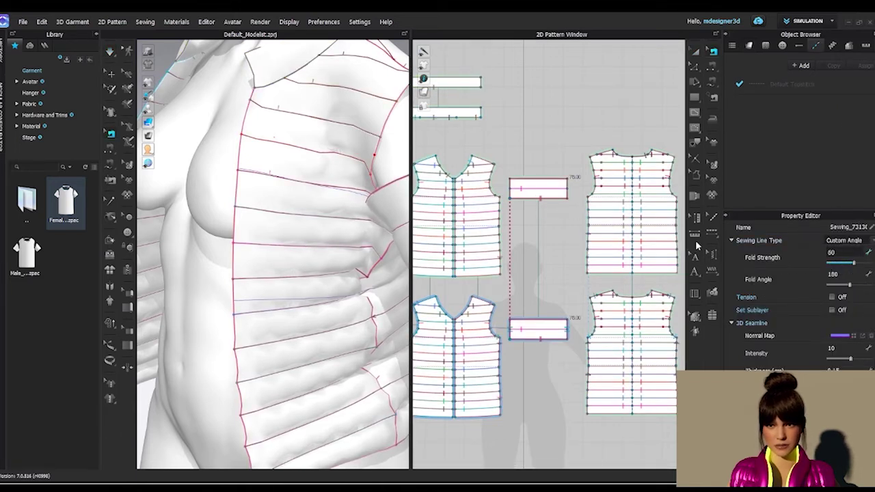
click(111, 52)
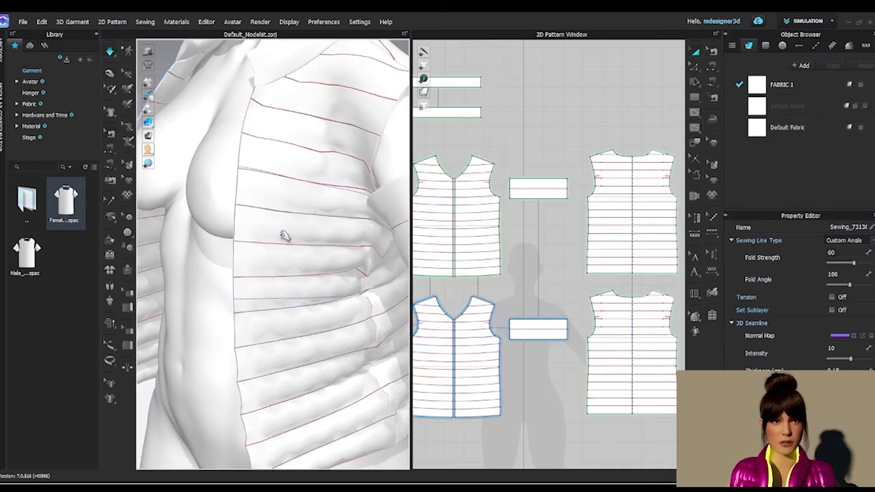
Step: Pull the sleeve band outward during simulation and check how its layers fold around the arm
right_drag(285, 237, 254, 239)
click(311, 194)
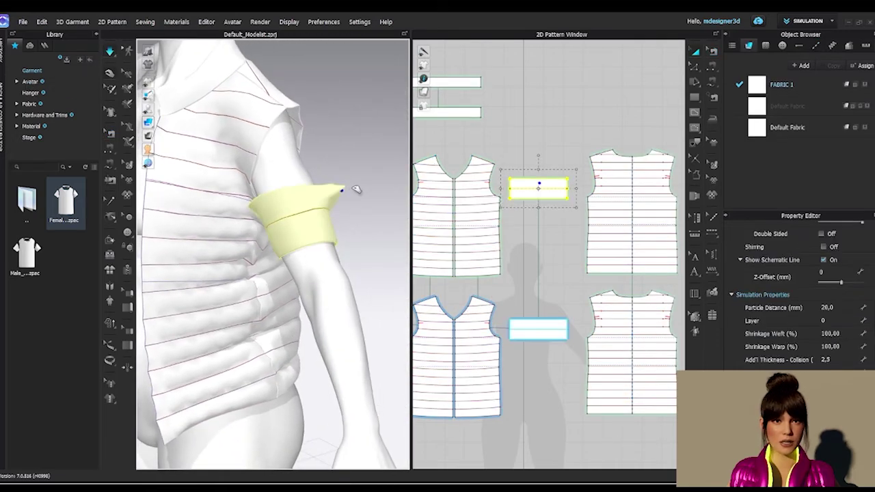
right_drag(327, 223, 424, 288)
drag(302, 213, 341, 208)
Step: Display the strain map on the garment and inspect the sleeve band and both front halves
mouse_move(149, 135)
click(176, 137)
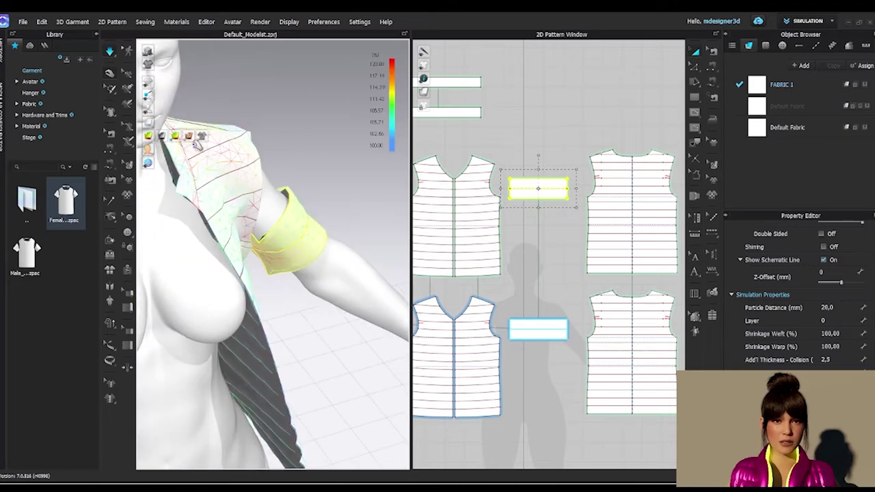
right_drag(299, 247, 435, 233)
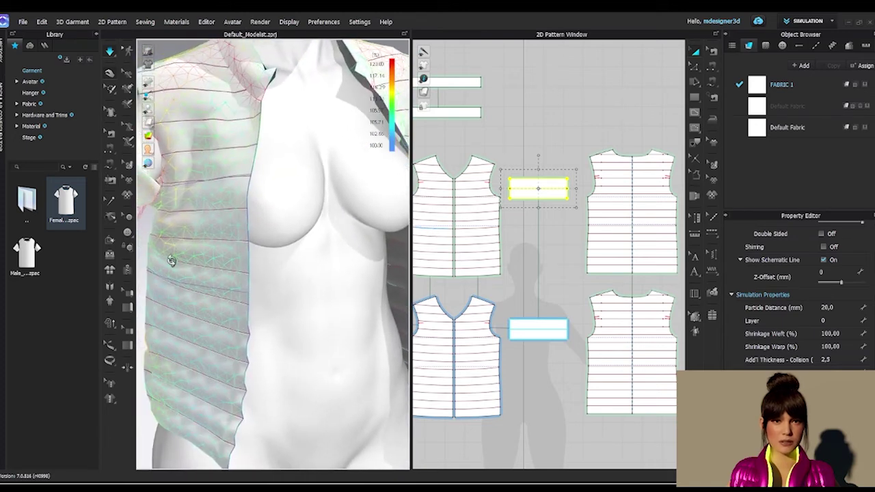
right_drag(174, 257, 195, 270)
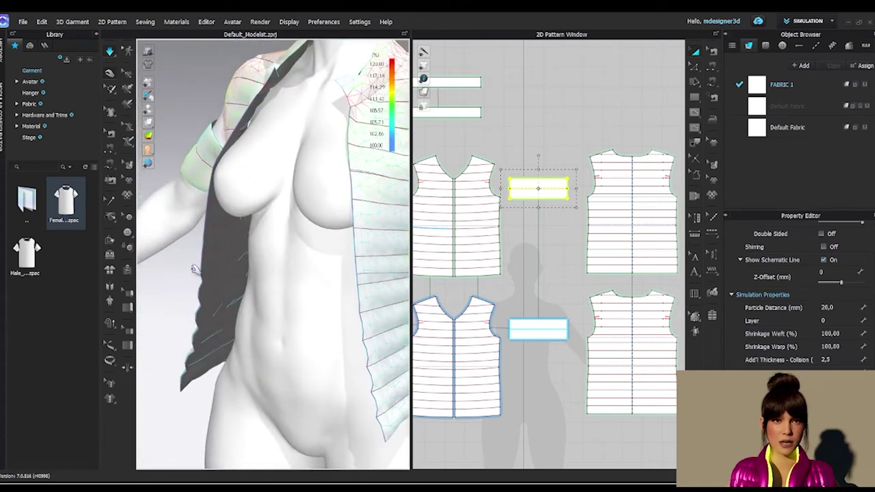
Step: Stop the simulation and move the inner collar strip in 2D between the outer and inner front patterns
click(111, 52)
key(b)
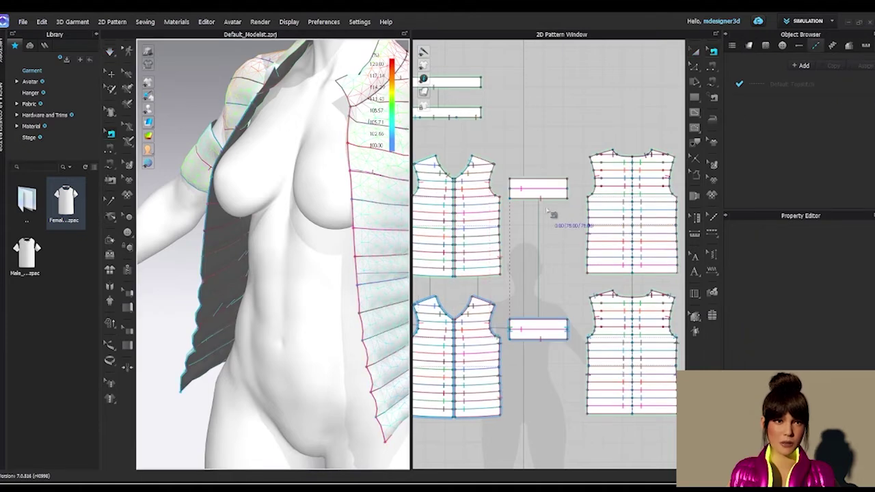
scroll(545, 214, down, 4)
drag(434, 157, 624, 240)
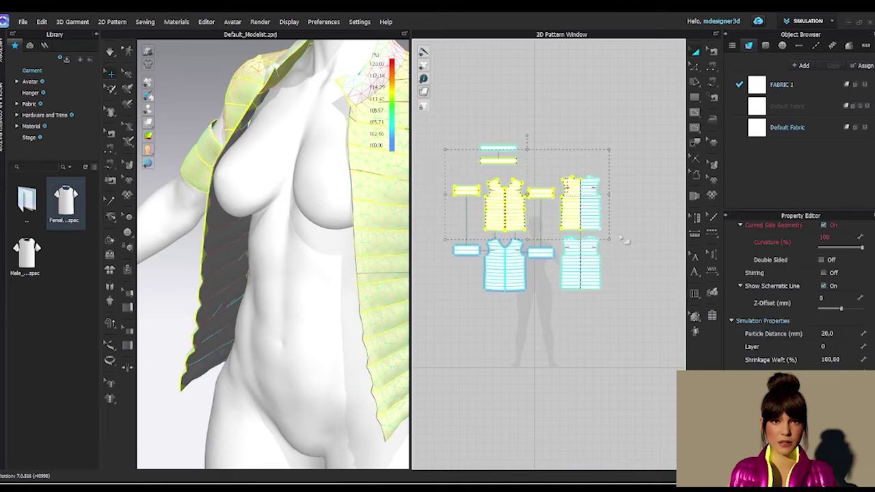
click(559, 151)
click(488, 162)
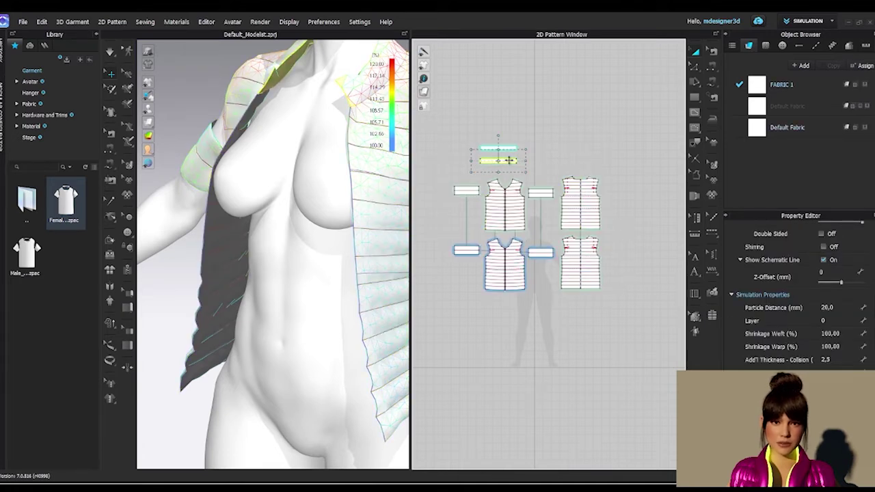
drag(506, 160, 516, 231)
scroll(516, 273, up, 5)
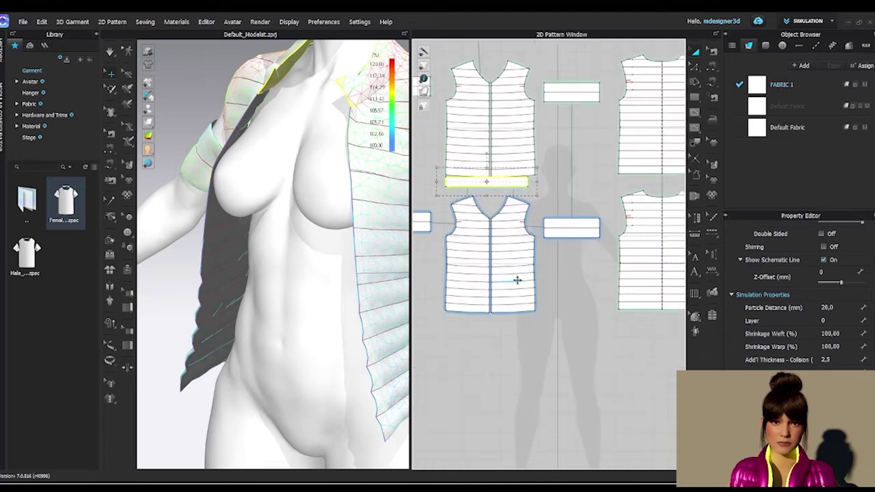
scroll(517, 279, down, 4)
drag(423, 311, 657, 237)
drag(551, 253, 538, 283)
click(630, 242)
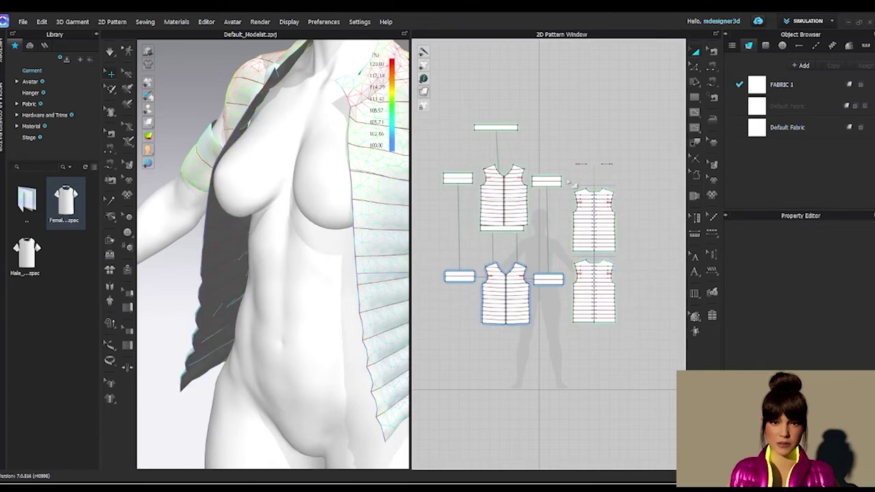
key(ctrl+z)
key(ctrl+z)
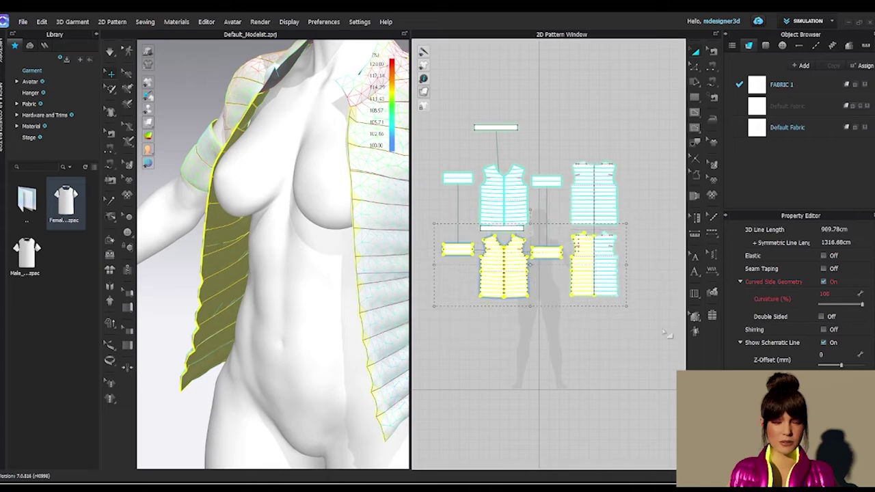
Step: Move the inner-layer patterns down in 2D and place each collar strip just above the front pattern of its own layer
click(623, 334)
drag(623, 305, 426, 231)
drag(512, 246, 514, 264)
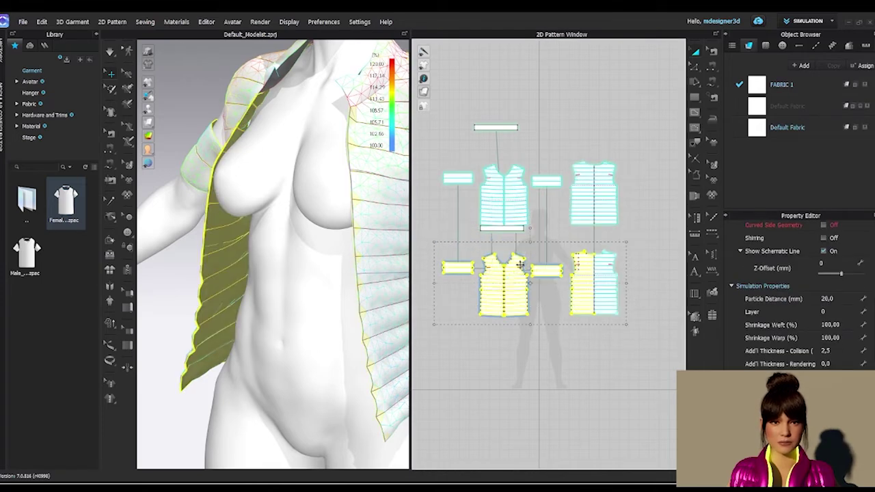
click(537, 239)
drag(520, 229, 519, 245)
drag(508, 127, 509, 150)
drag(423, 129, 659, 241)
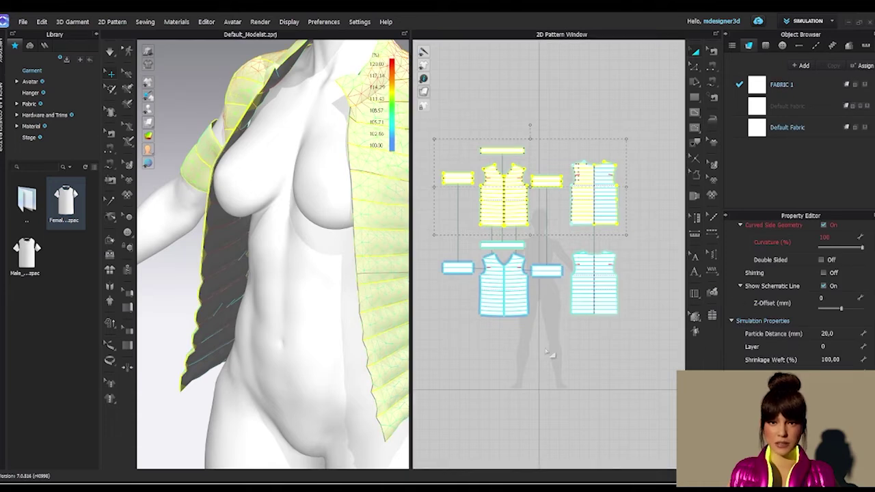
drag(632, 334, 435, 237)
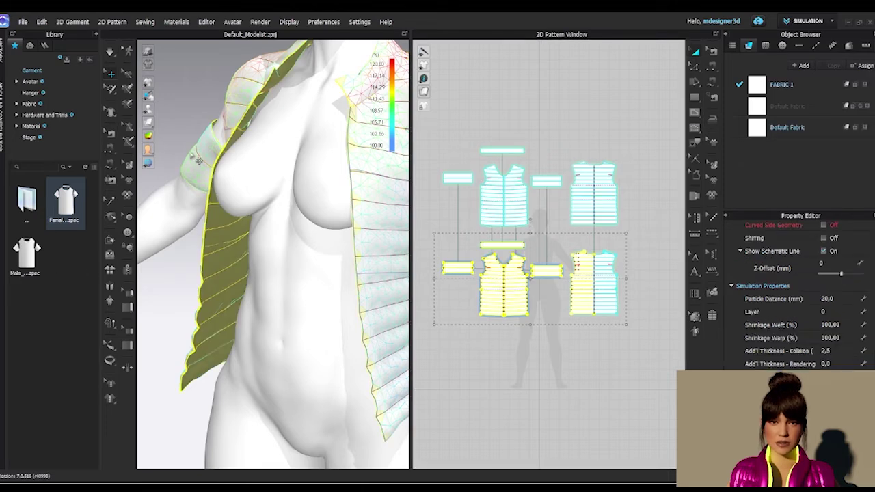
Step: Simulate the jacket with the strain map shown and check the strain across the body and sleeve bands
scroll(226, 282, down, 2)
right_drag(226, 282, 293, 297)
key(space)
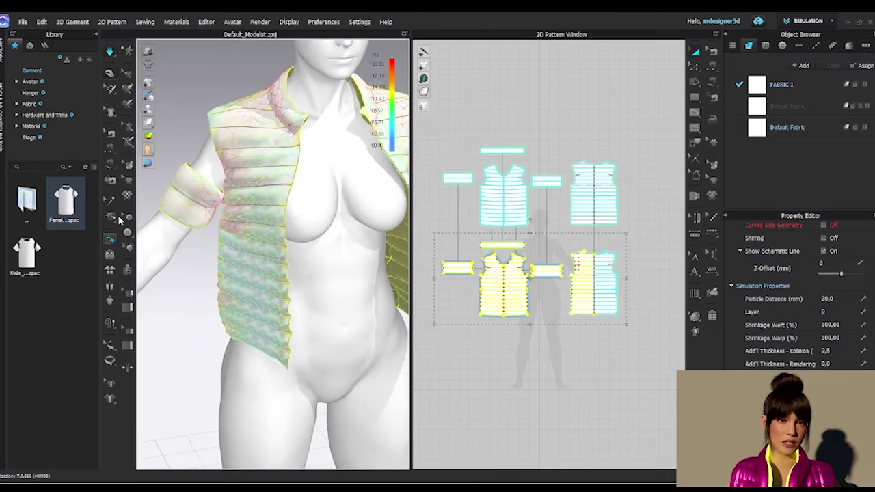
right_drag(251, 190, 233, 251)
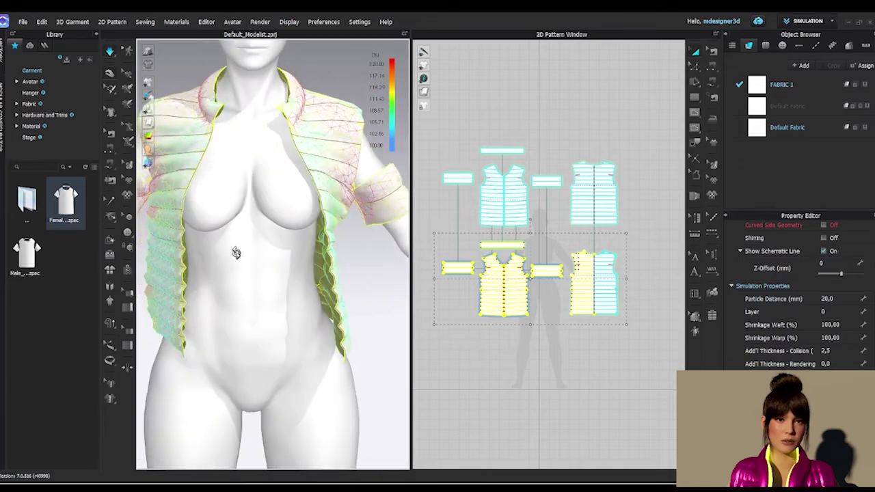
Step: Replace the strain map with the plain shaded surface display and inspect the padded jacket from the front and side
click(165, 138)
right_drag(232, 219, 548, 204)
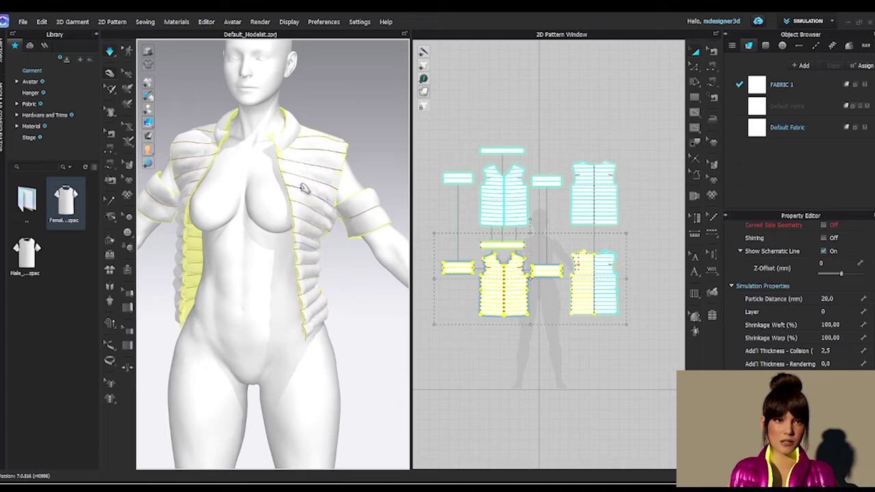
right_drag(321, 305, 376, 299)
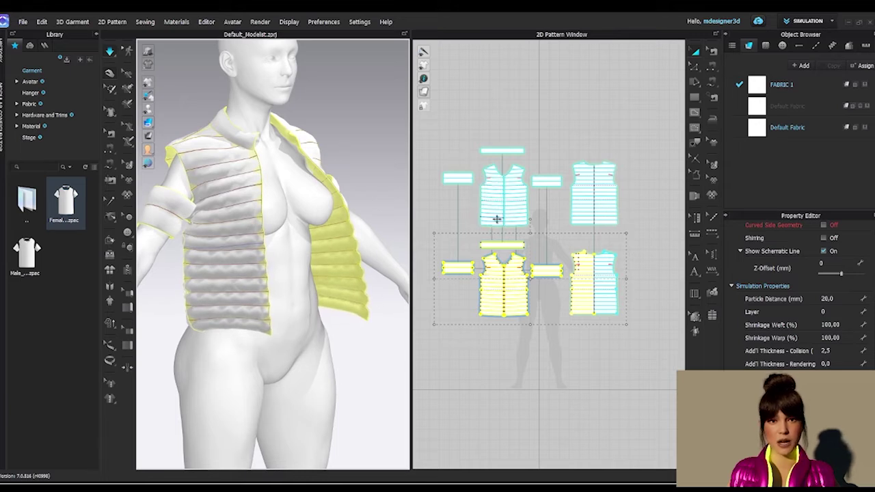
Step: Select all pattern pieces, stop the simulation and set their particle distance to 5 mm
scroll(490, 229, down, 2)
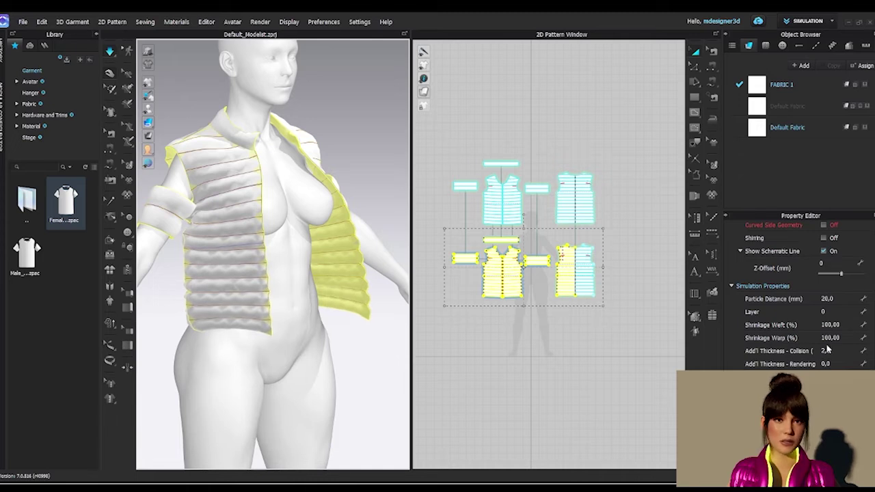
click(439, 156)
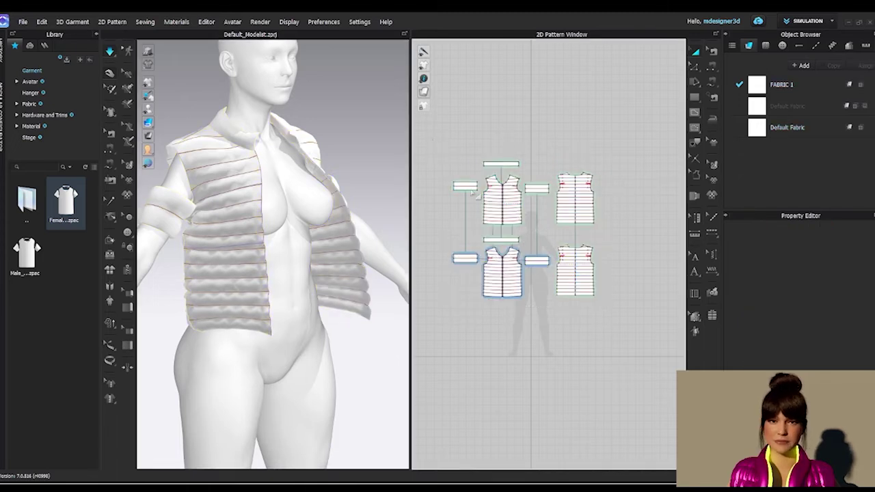
drag(445, 137, 643, 358)
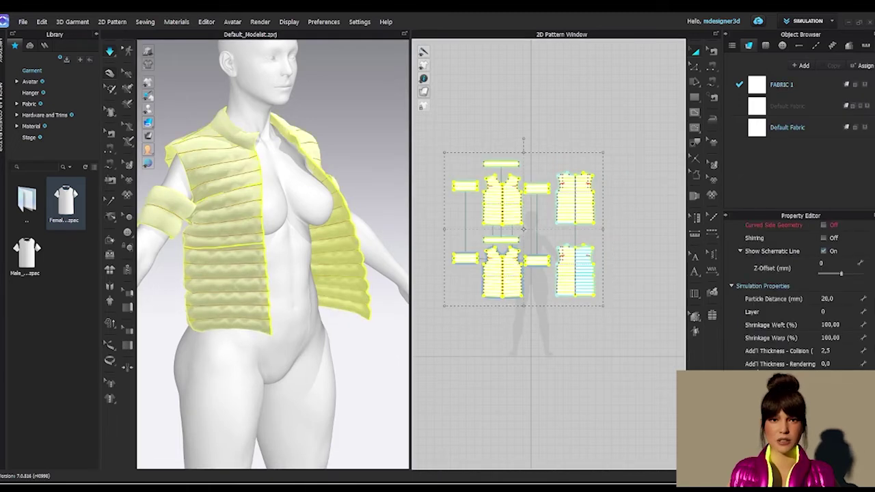
click(841, 299)
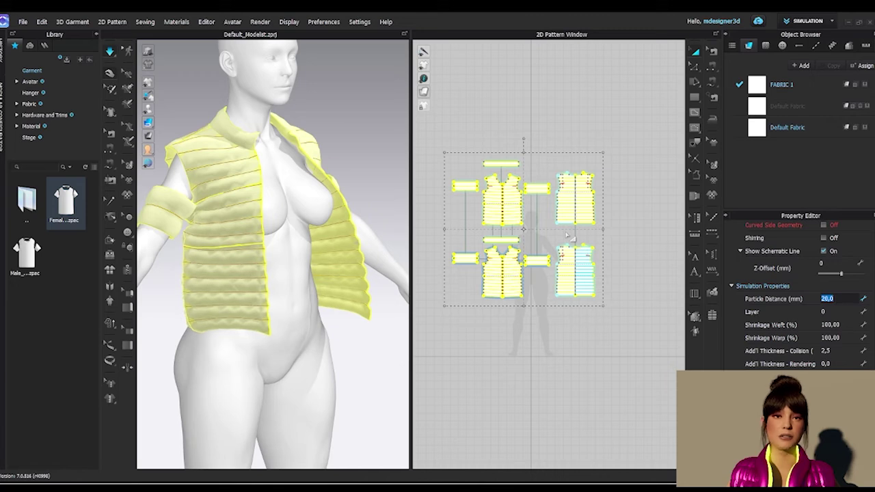
click(111, 52)
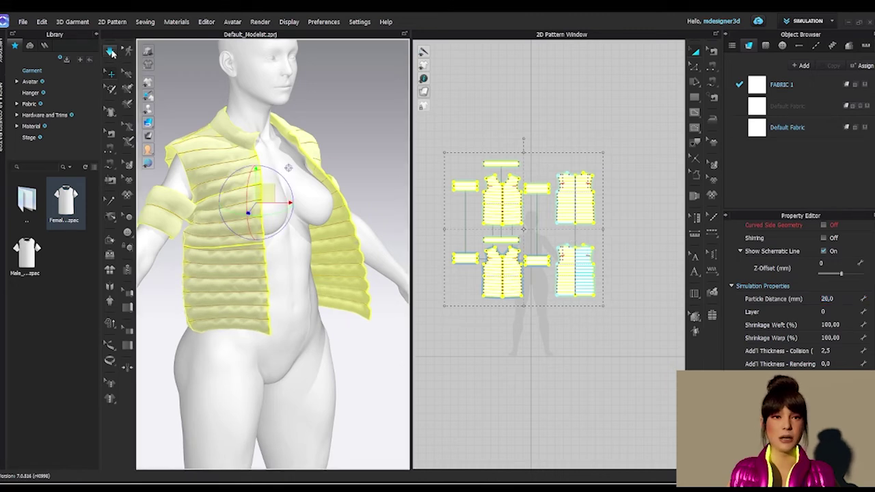
click(841, 299)
text(5)
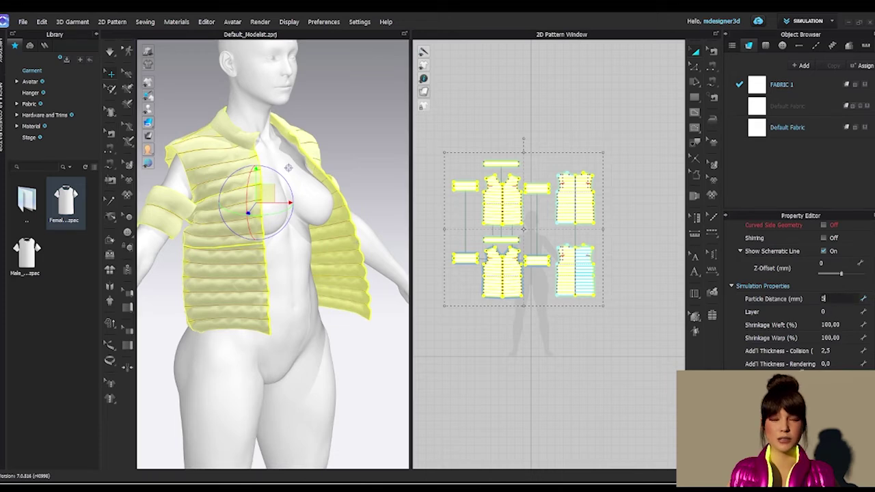
key(Return)
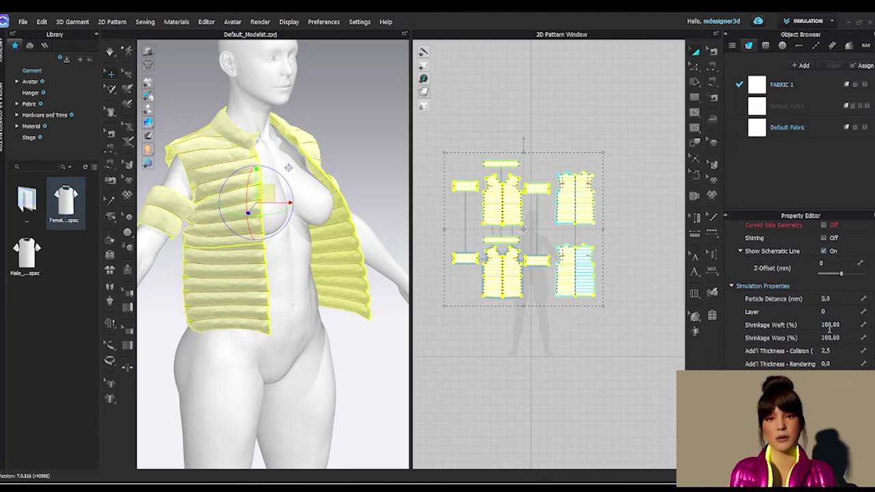
Step: Select only the outer-layer patterns, including the collar and sleeve bands, and set their weft shrinkage to 110%
click(596, 350)
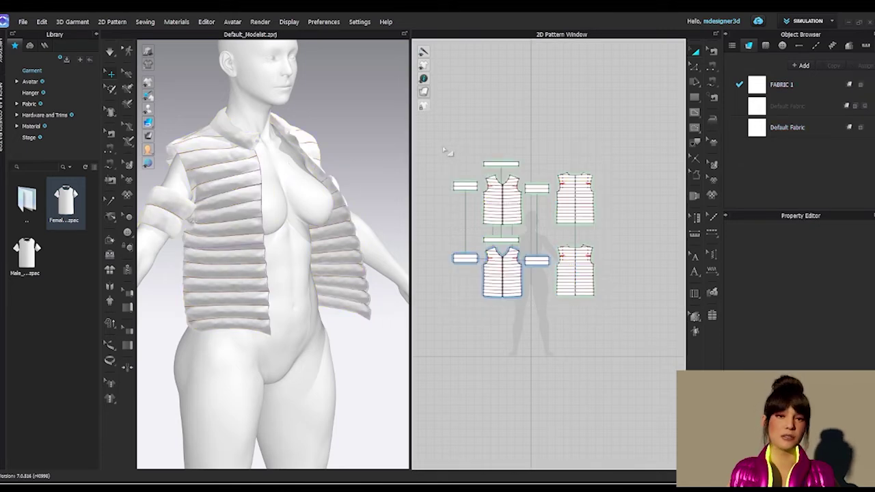
drag(444, 152, 610, 235)
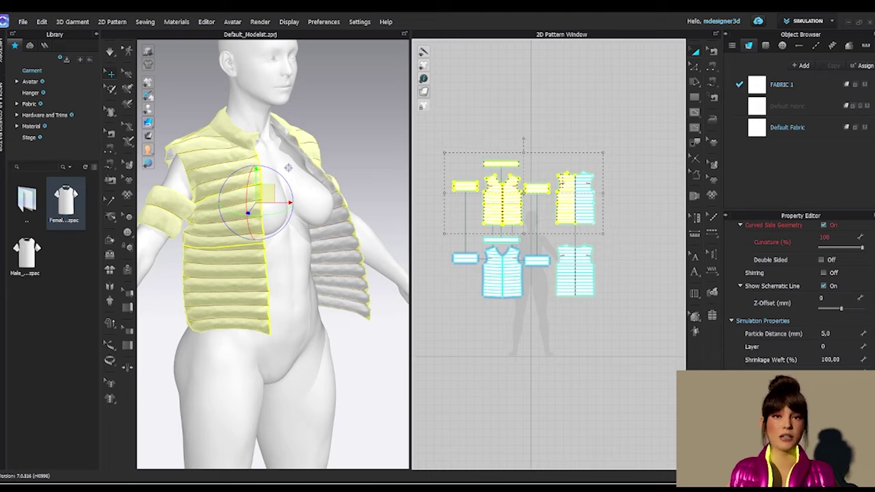
click(849, 356)
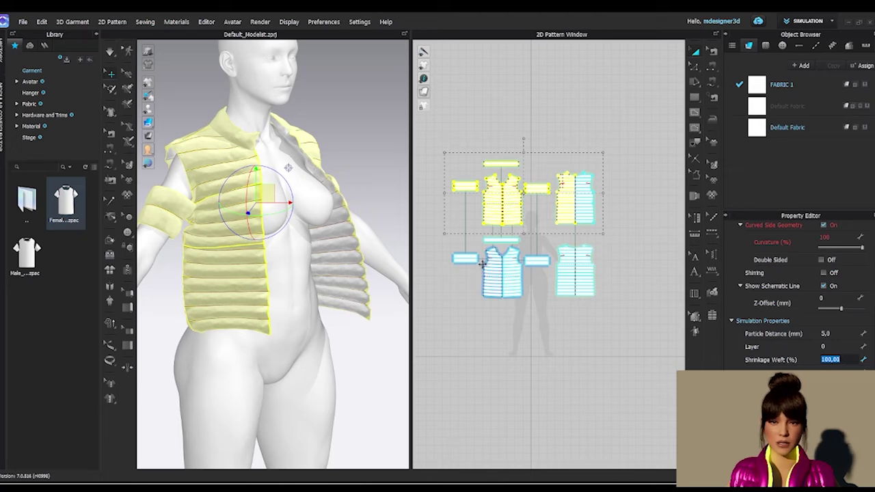
scroll(488, 268, up, 3)
scroll(487, 268, down, 1)
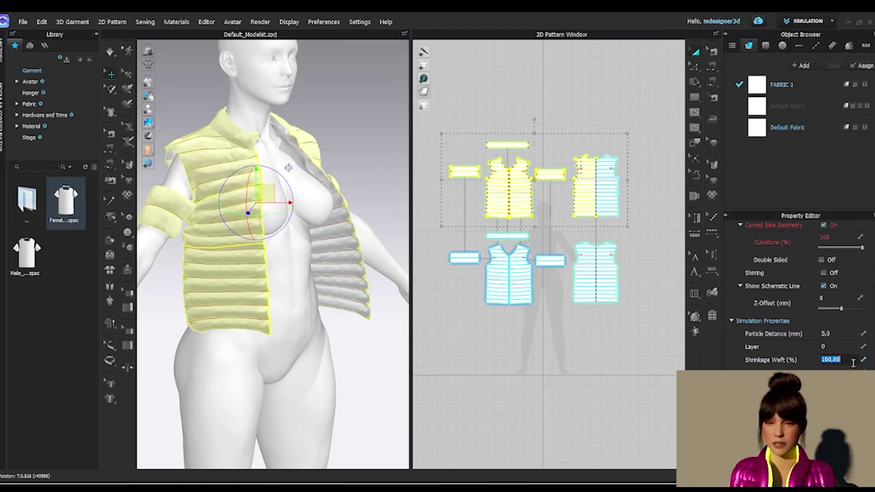
text(110)
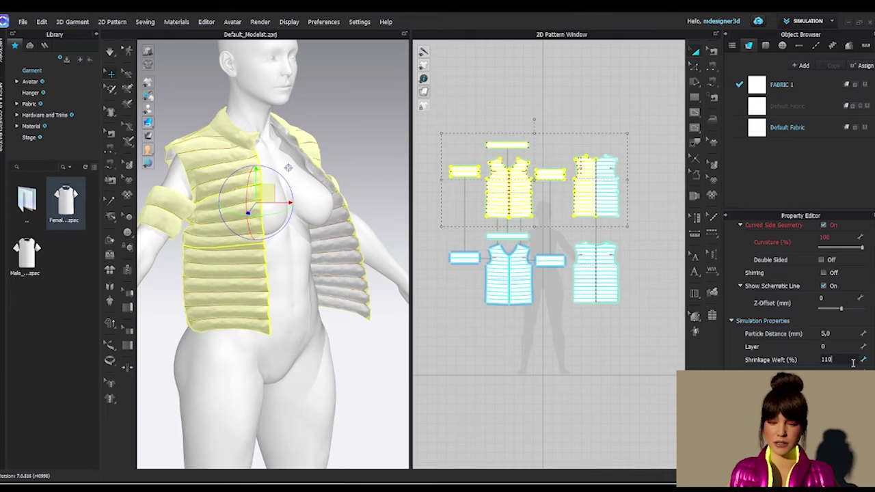
key(Return)
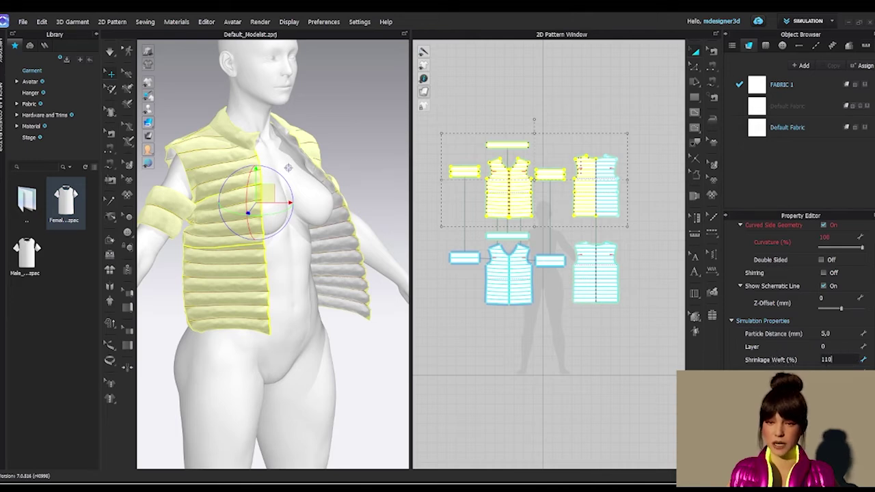
Step: Show the pattern grainlines and rotate the outer-layer grainlines to horizontal from the collar piece
click(714, 166)
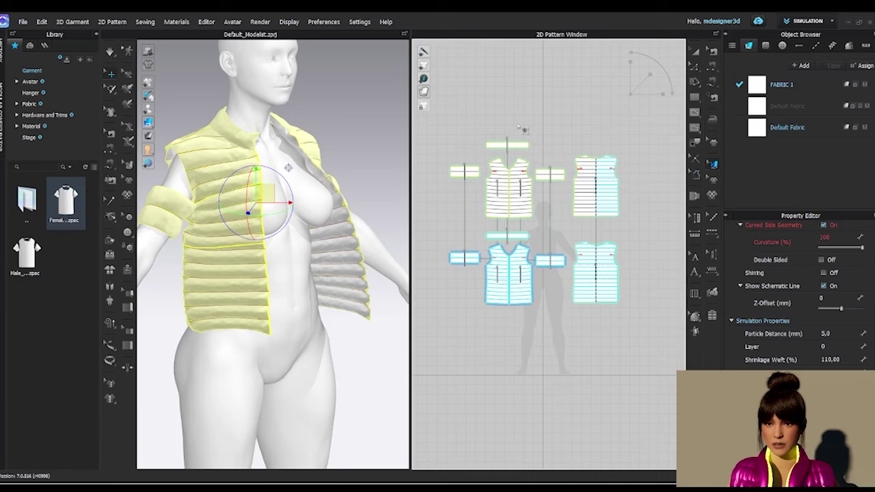
scroll(509, 195, up, 4)
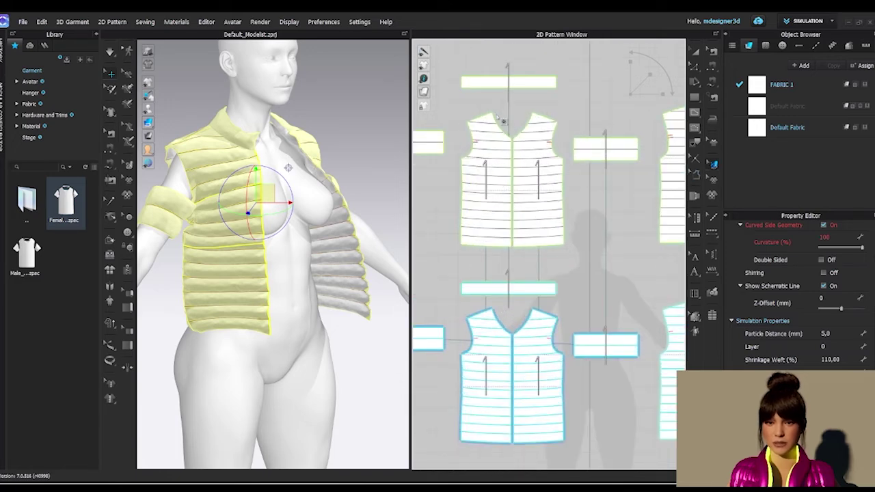
scroll(504, 127, down, 2)
scroll(505, 128, down, 3)
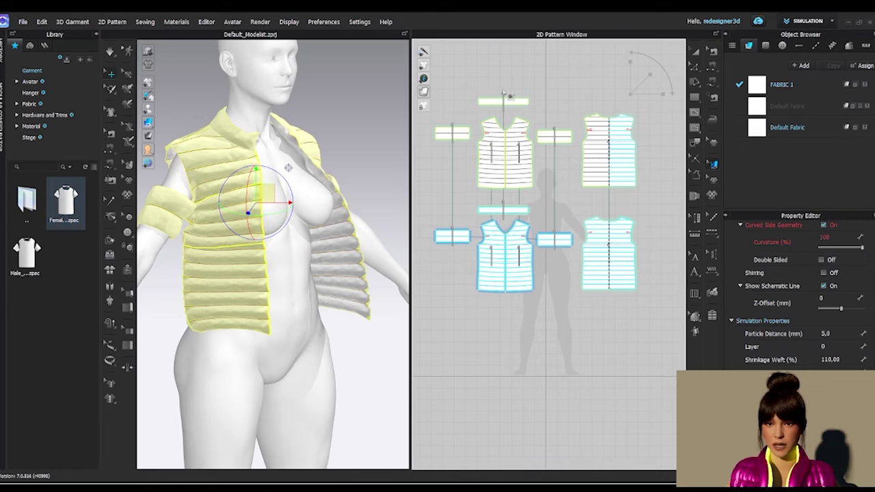
click(503, 102)
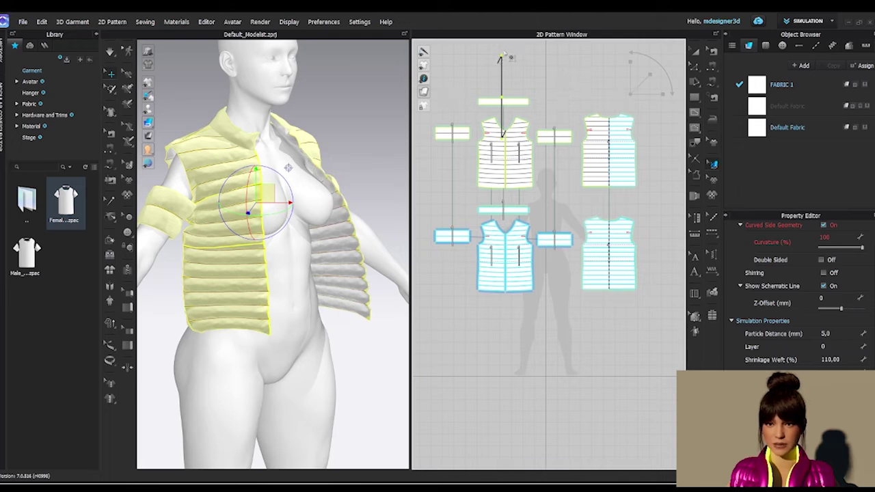
drag(500, 59, 483, 98)
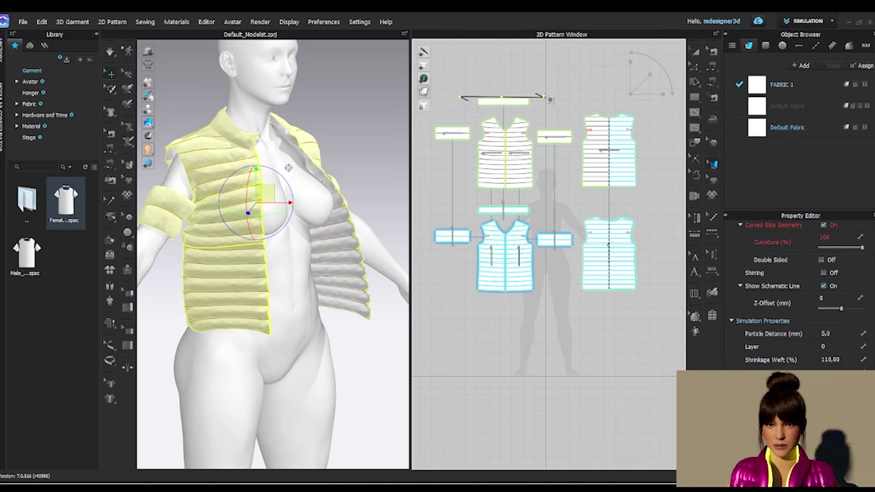
Step: Turn the outer-layer grainlines back to vertical, straighten them and deselect the patterns
drag(539, 99, 502, 121)
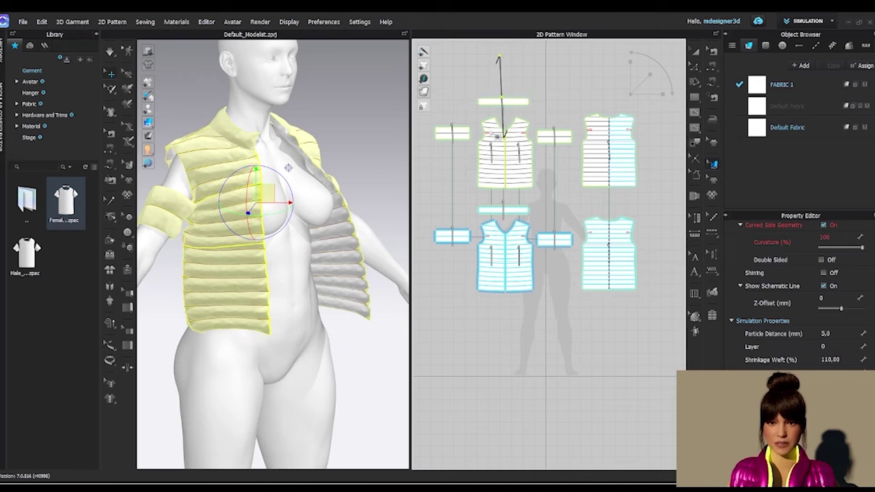
right_drag(362, 357, 258, 348)
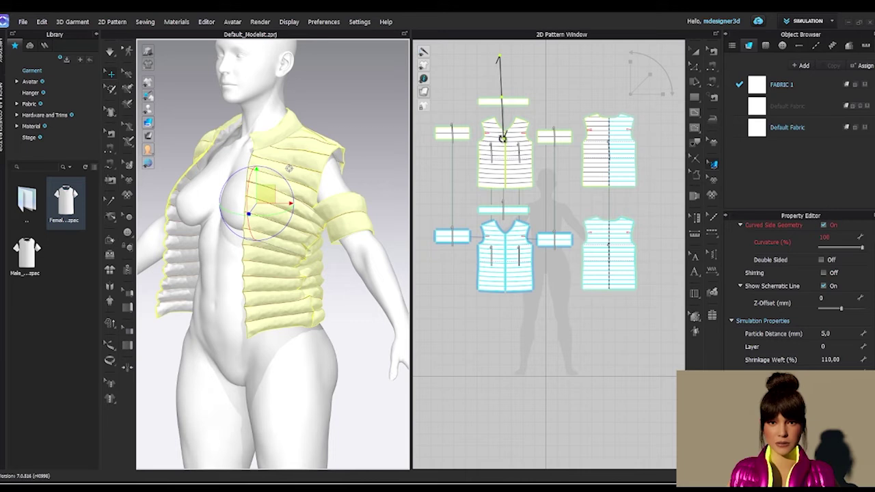
drag(501, 137, 502, 137)
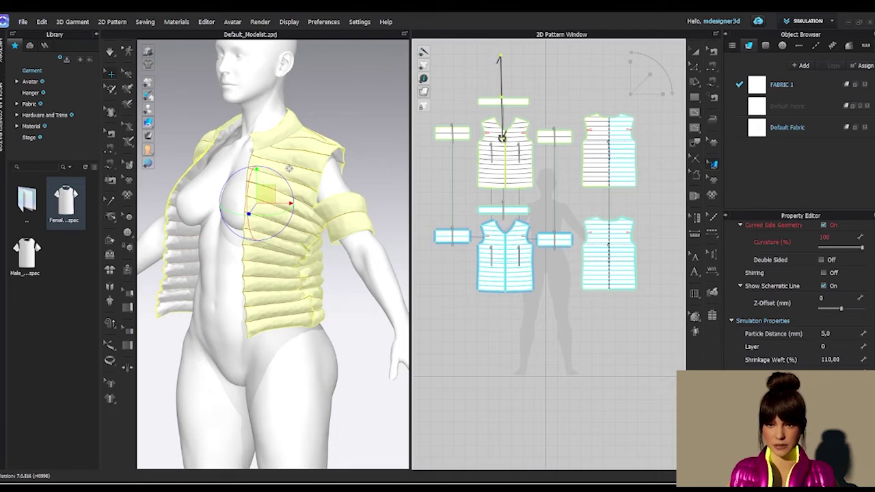
drag(502, 138, 502, 139)
click(559, 183)
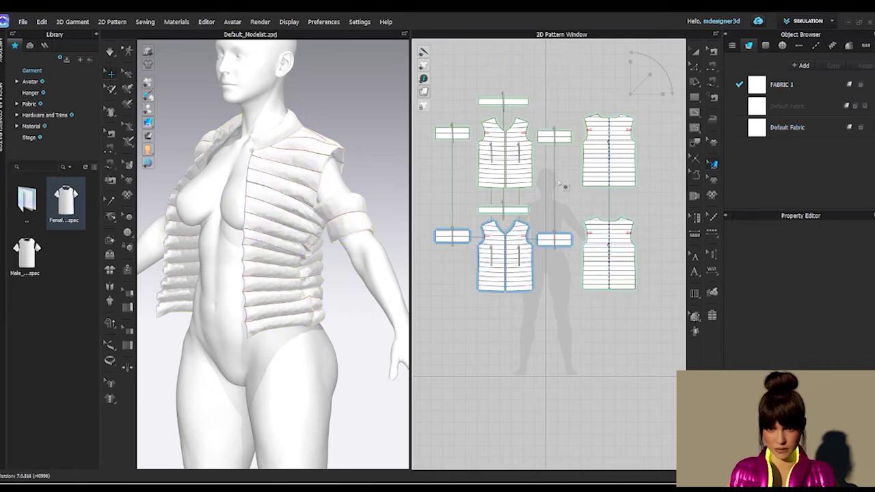
Step: Select the inner-layer patterns and check their weft and warp shrinkage values
key(ctrl+a)
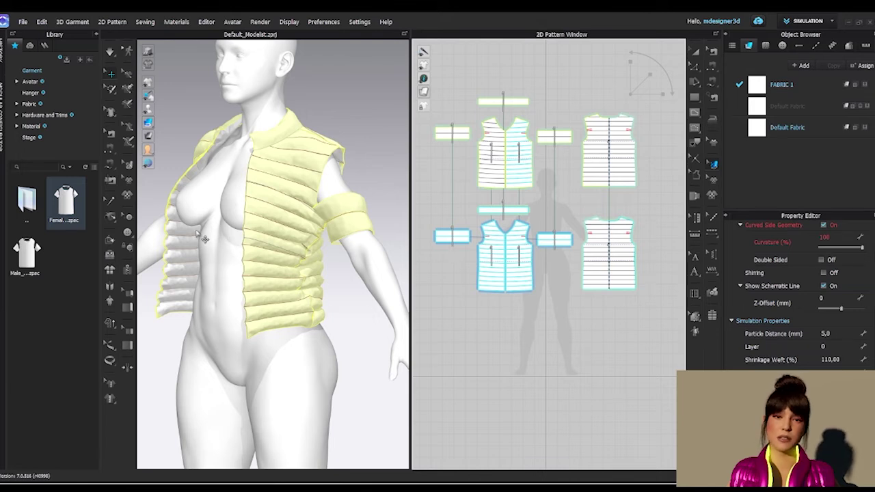
right_drag(205, 240, 252, 261)
drag(445, 312, 600, 215)
click(421, 201)
drag(421, 201, 669, 325)
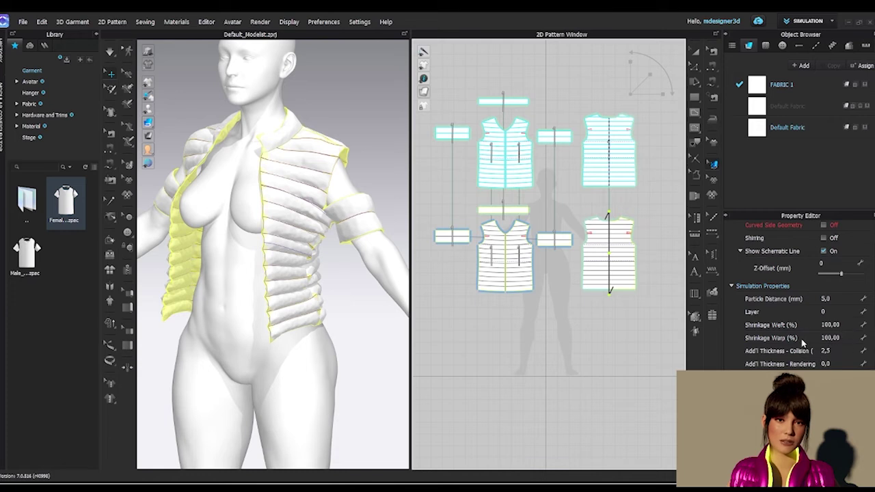
Step: Simulate the jacket with the outer layer's 110% weft shrinkage and inspect the padding from the front and side
click(110, 53)
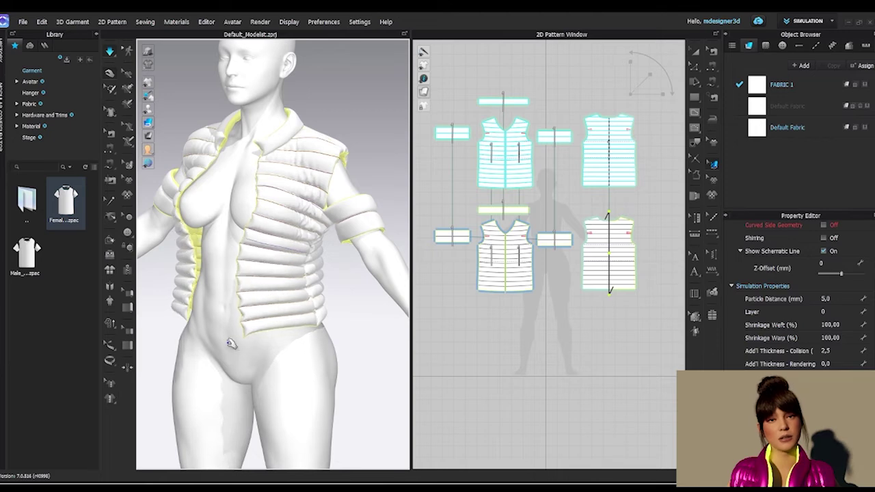
mouse_move(231, 344)
right_down()
mouse_move(132, 344)
mouse_move(54, 328)
mouse_move(241, 346)
right_up()
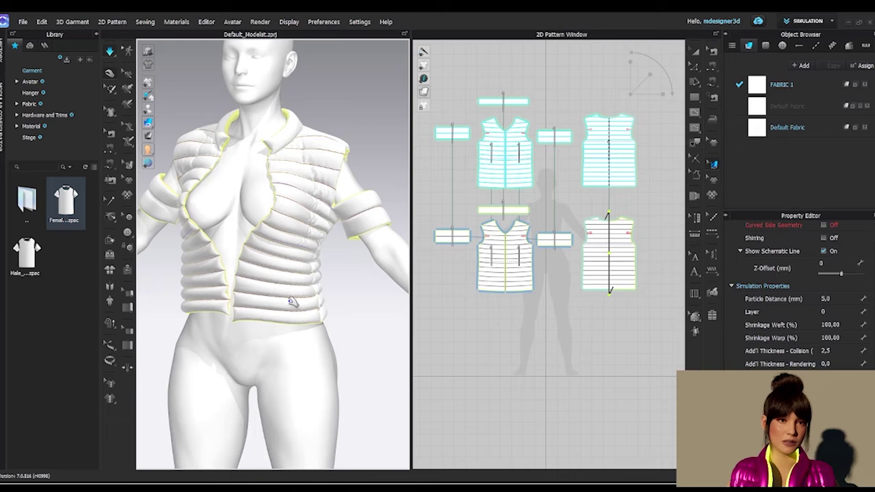
right_drag(289, 292, 268, 308)
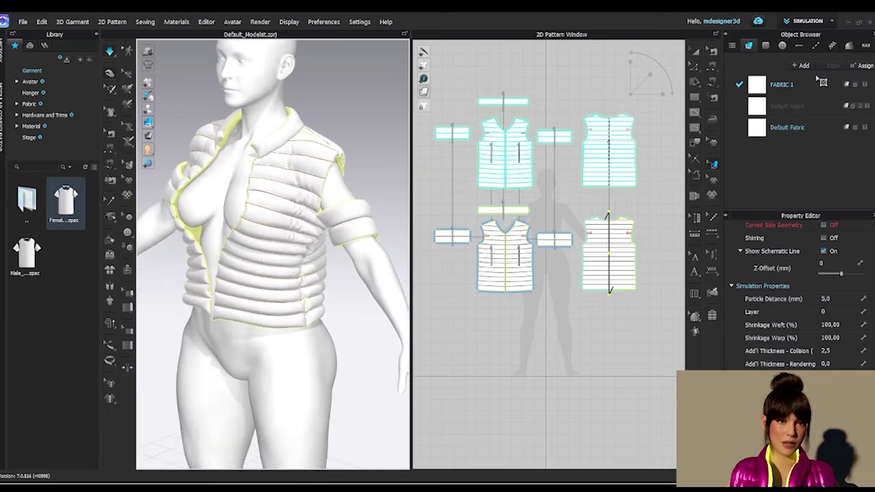
Step: Set the colour of the Default Fabric used on the jacket body to crimson RO_006-41-33
click(787, 128)
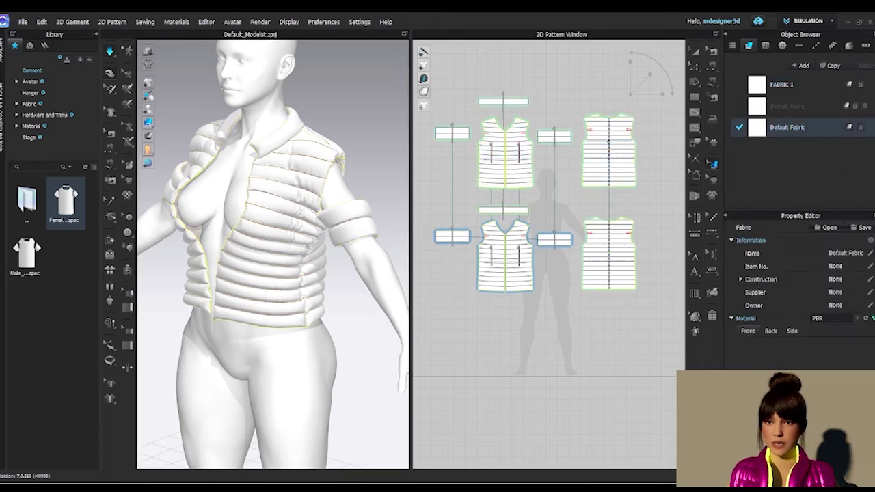
scroll(799, 293, down, 2)
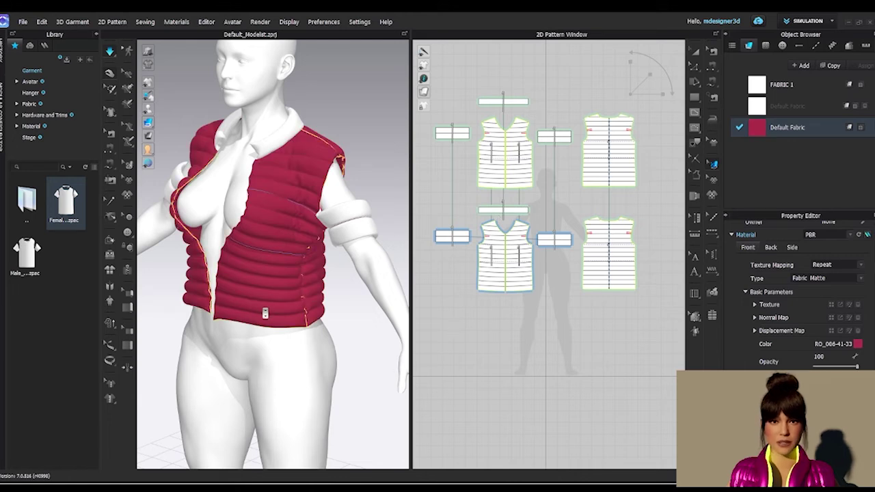
scroll(265, 313, up, 2)
scroll(280, 140, up, 3)
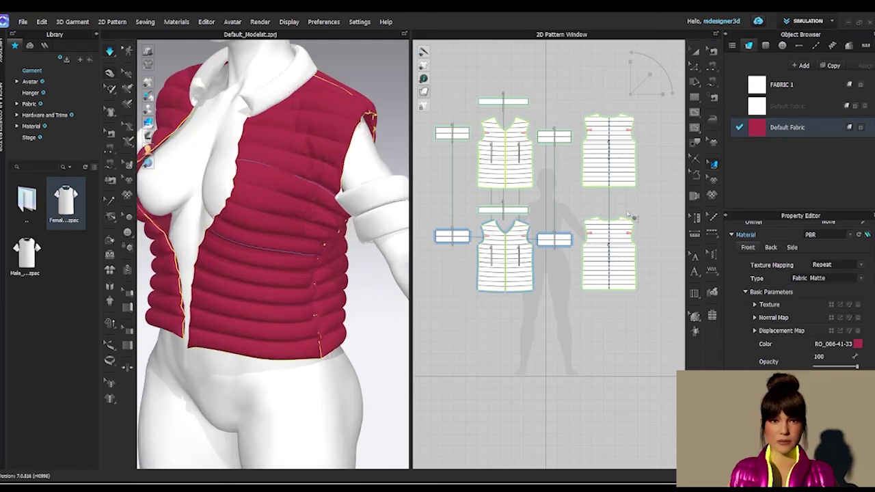
Step: Select both collar patterns and assign the crimson Default Fabric to them
scroll(629, 216, down, 3)
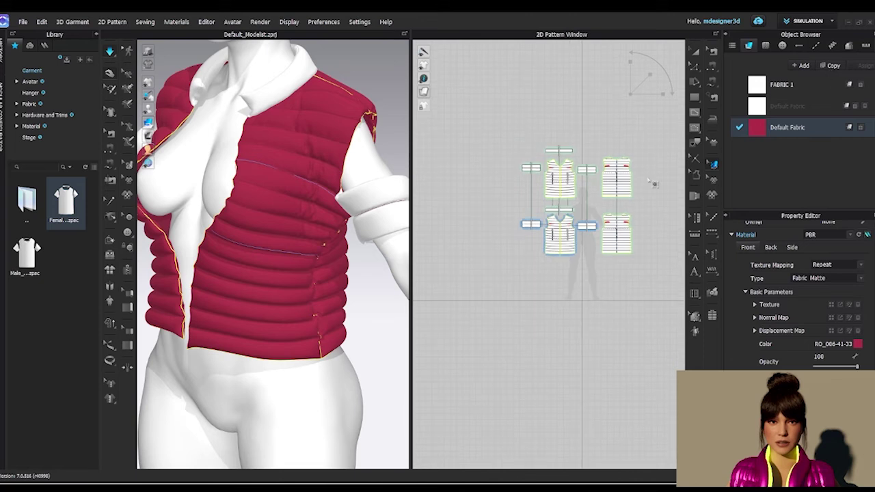
key(a)
click(566, 148)
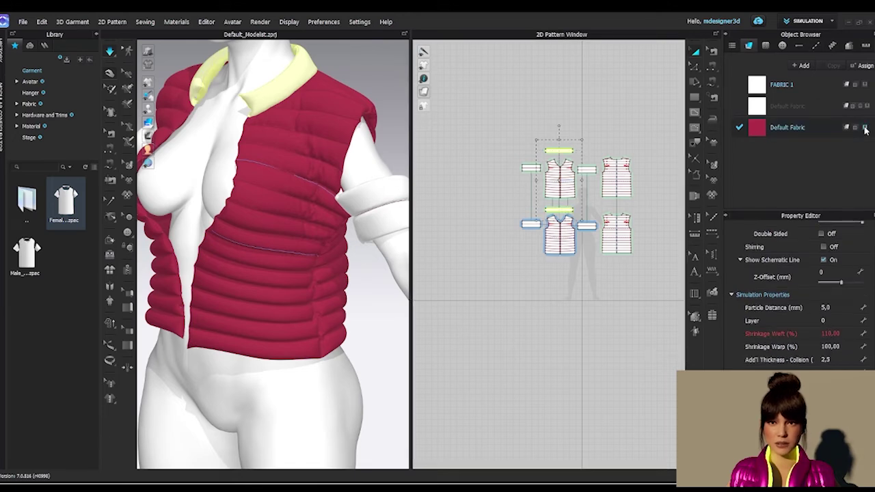
right_drag(236, 232, 535, 144)
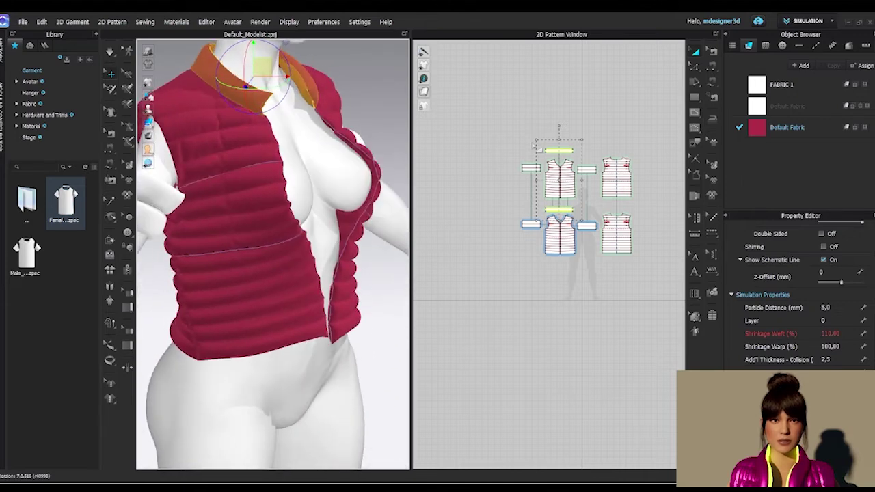
Step: Select all four sleeve-band patterns, assign the crimson Default Fabric to them and clear the selection
drag(505, 164, 602, 243)
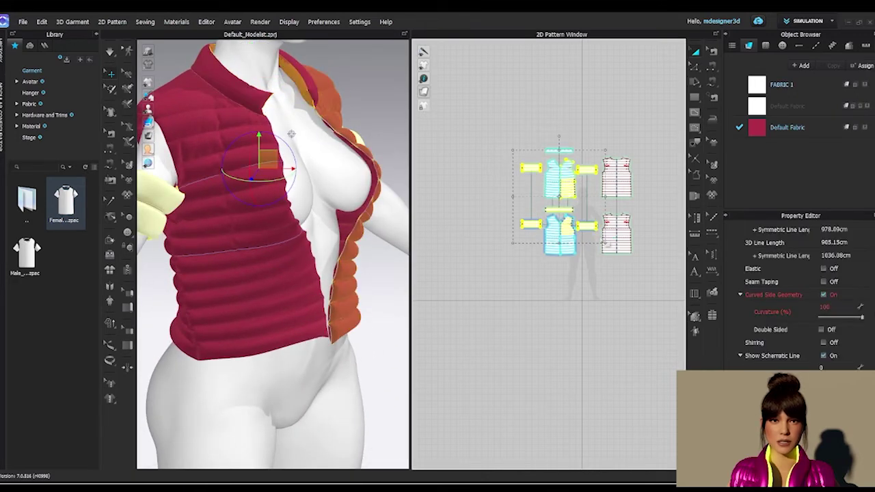
click(603, 191)
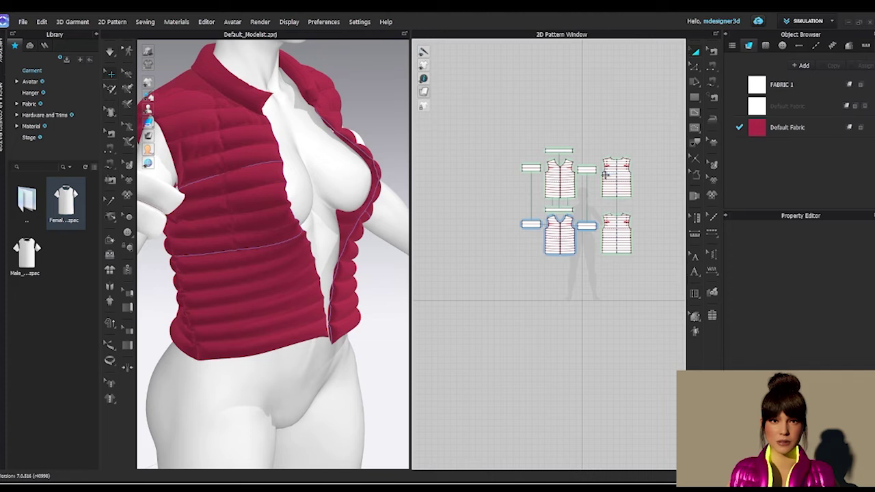
click(531, 167)
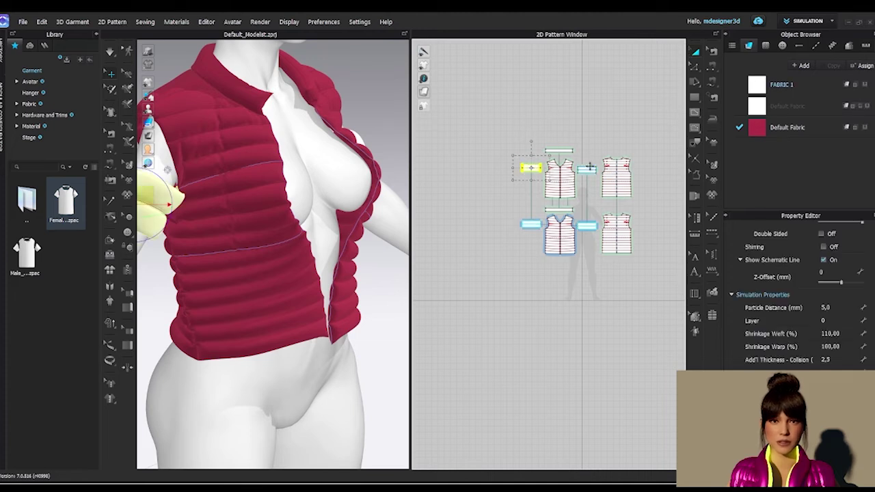
shift+click(586, 169)
shift+click(537, 222)
shift+click(583, 222)
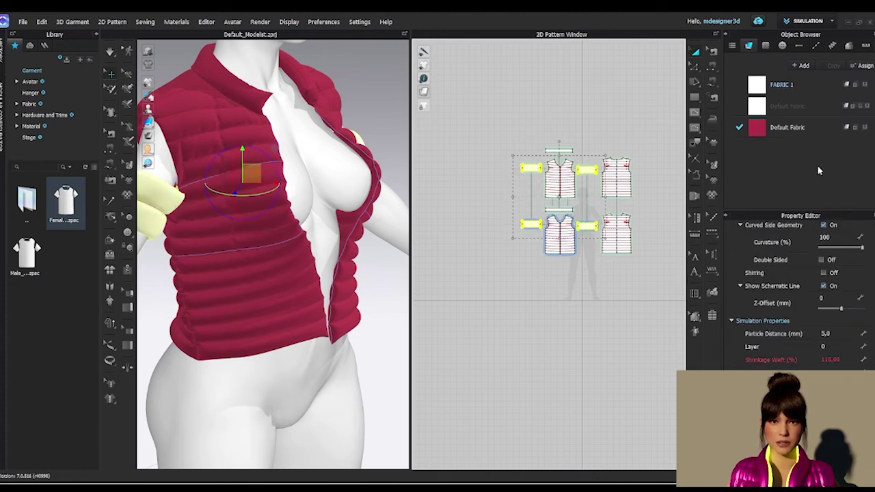
click(864, 127)
click(509, 139)
right_drag(188, 248, 318, 279)
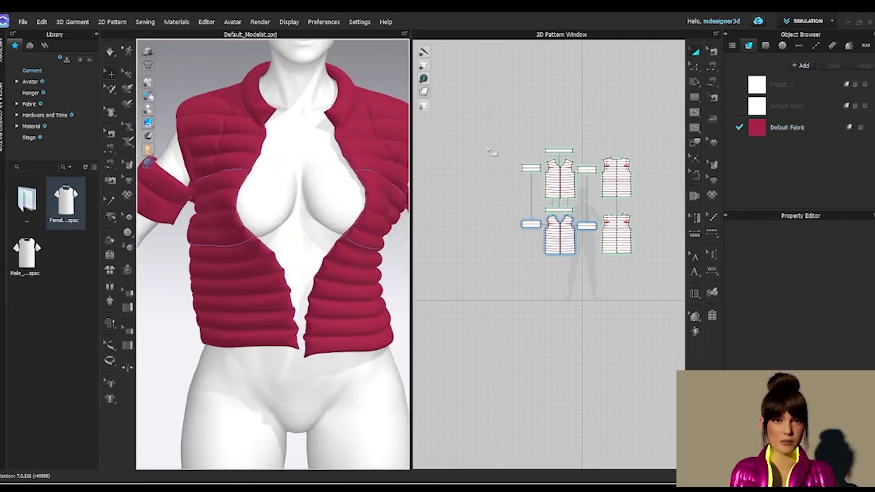
Step: Select only the outer-layer patterns, including the collar and sleeve bands, and set their weft shrinkage to 120%
click(551, 151)
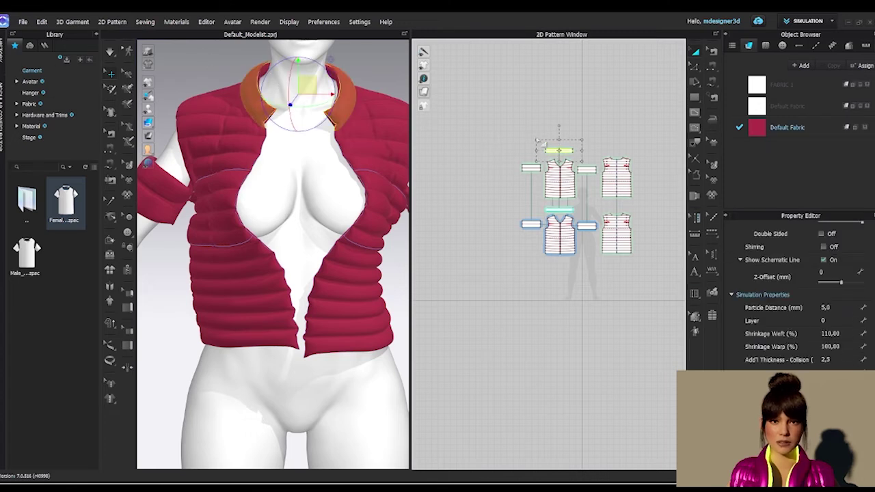
click(528, 167)
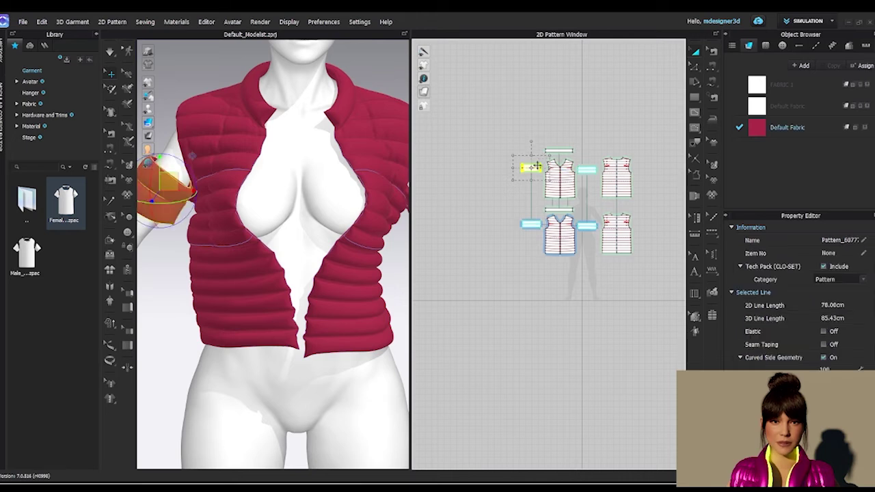
click(507, 128)
drag(641, 211, 644, 211)
scroll(798, 295, down, 3)
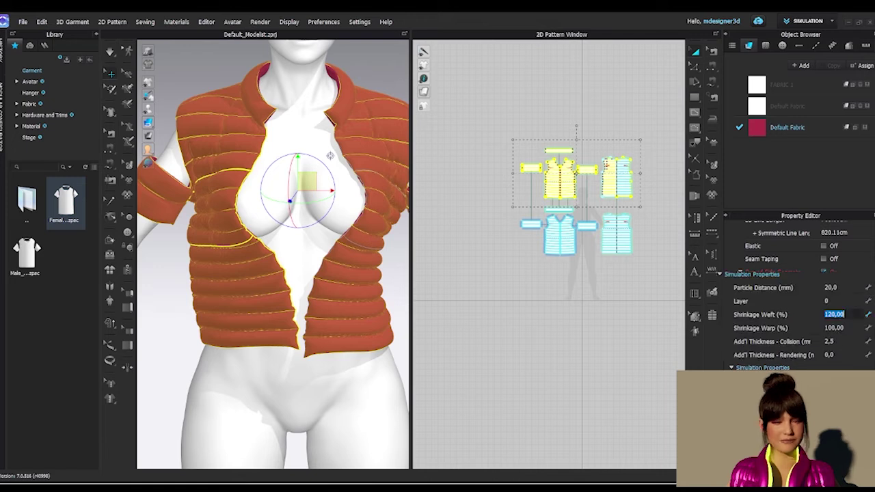
scroll(799, 295, down, 1)
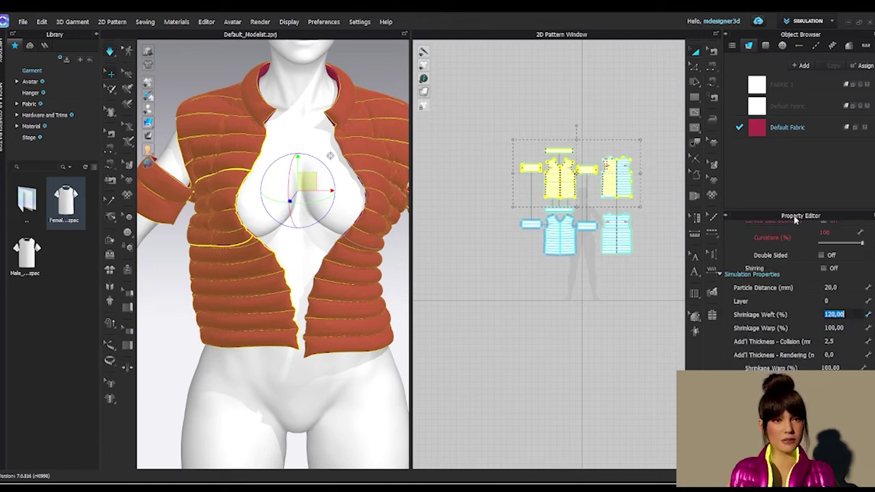
Step: Simulate the crimson jacket with the increased weft shrinkage, deselect the patterns and inspect the fuller padding from both sides
key(space)
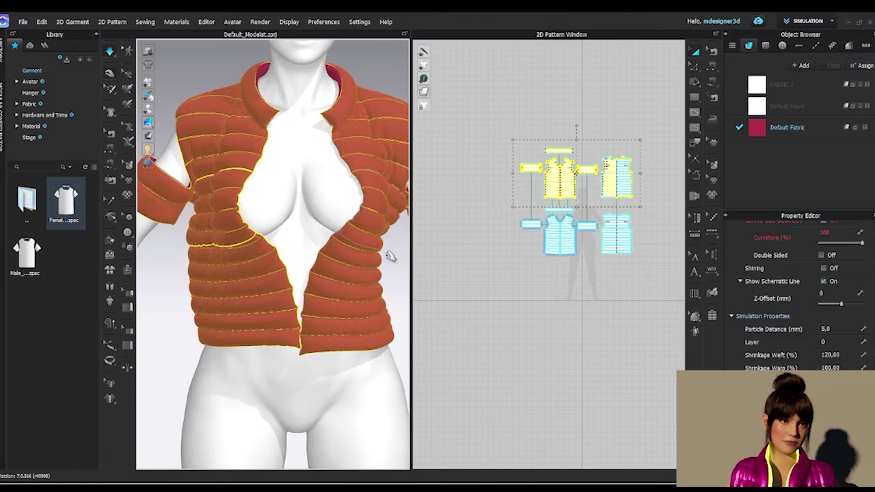
right_drag(365, 341, 429, 332)
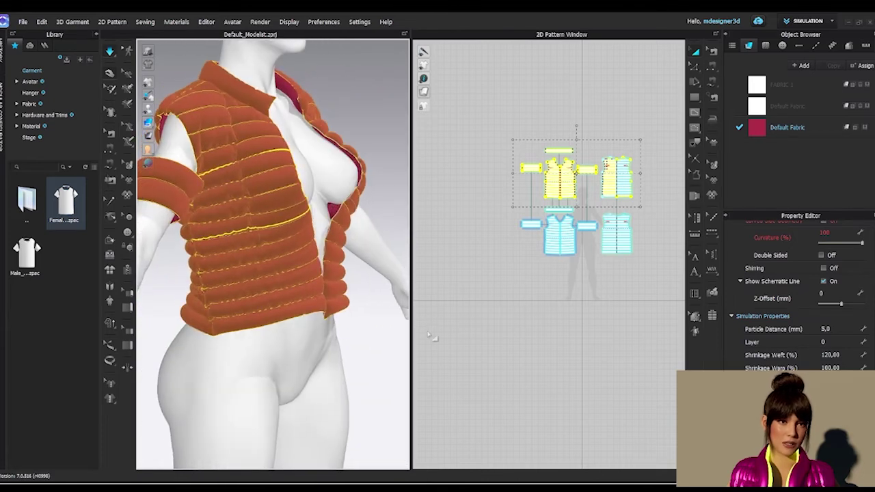
click(393, 245)
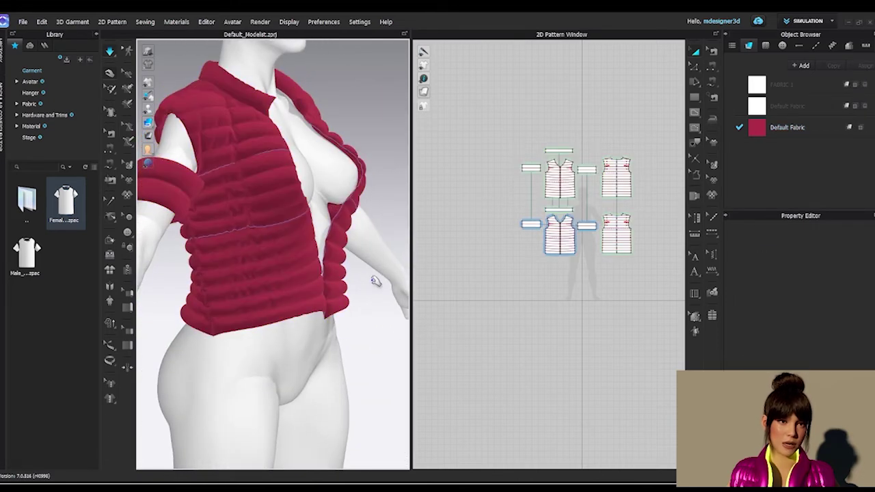
right_drag(377, 282, 284, 280)
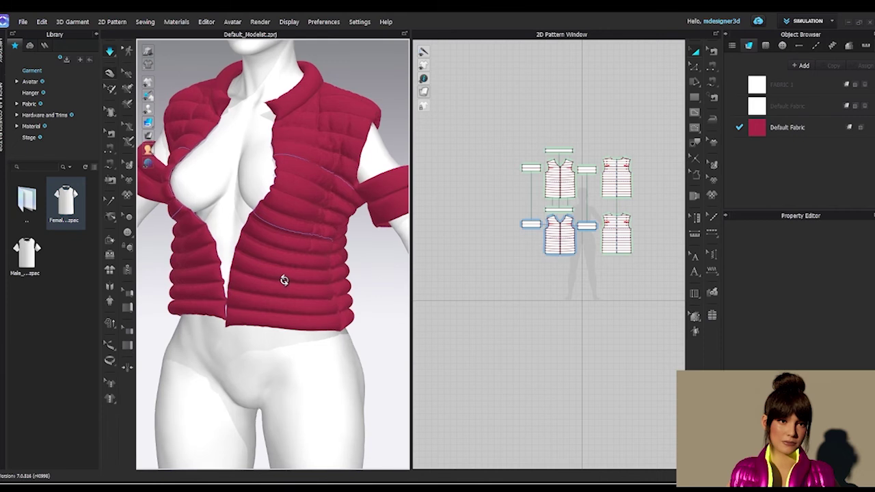
click(257, 175)
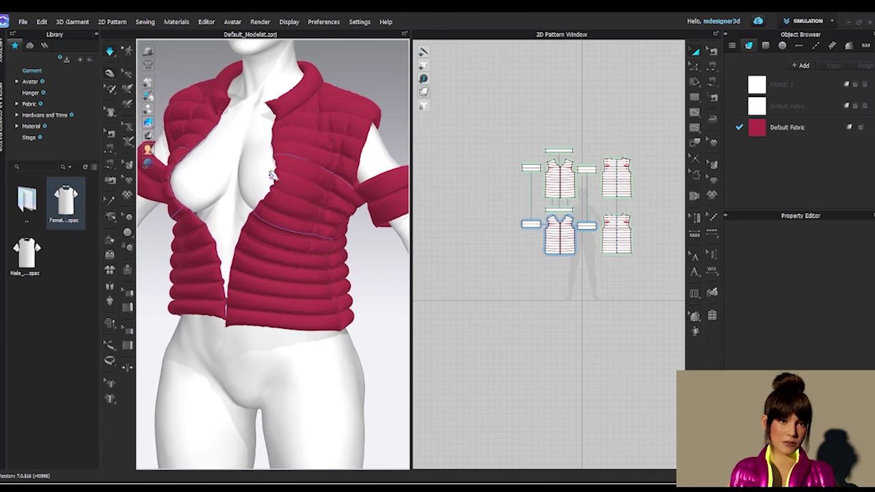
click(380, 164)
right_drag(353, 230, 371, 227)
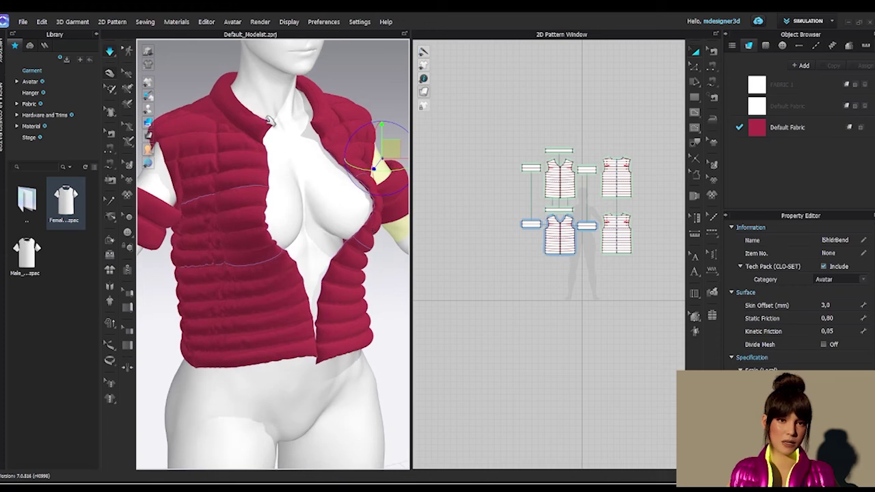
scroll(270, 123, up, 3)
click(127, 305)
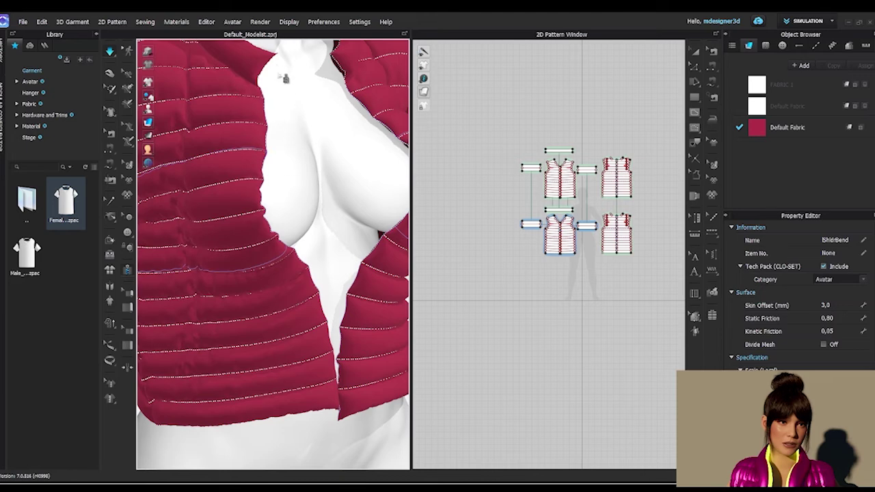
scroll(280, 63, down, 3)
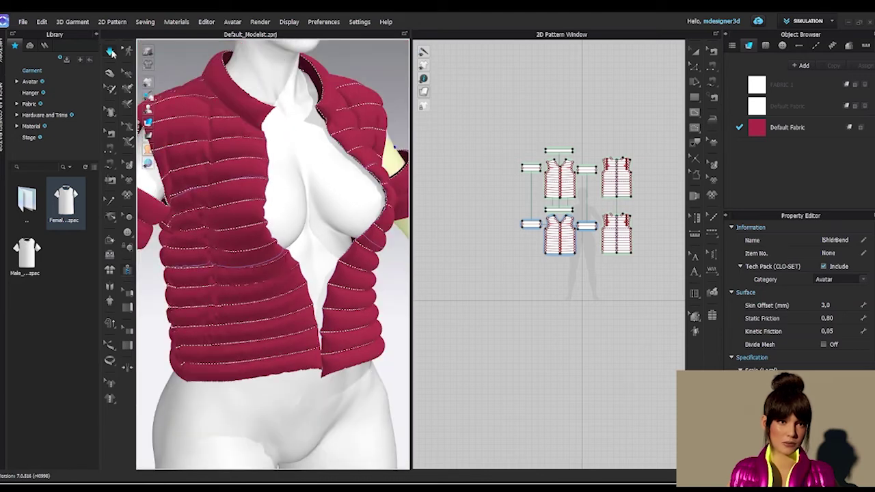
click(111, 51)
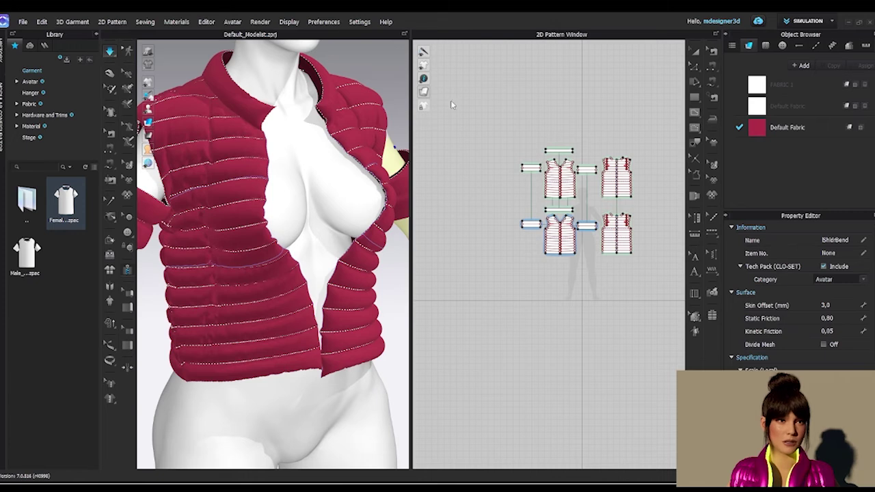
click(504, 109)
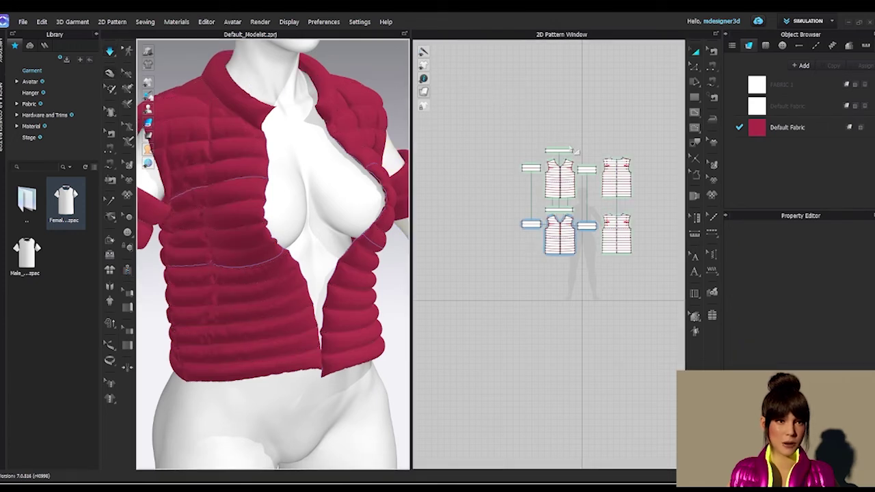
Step: Try to raise the upper edge of the outer collar pattern freehand
scroll(576, 151, up, 3)
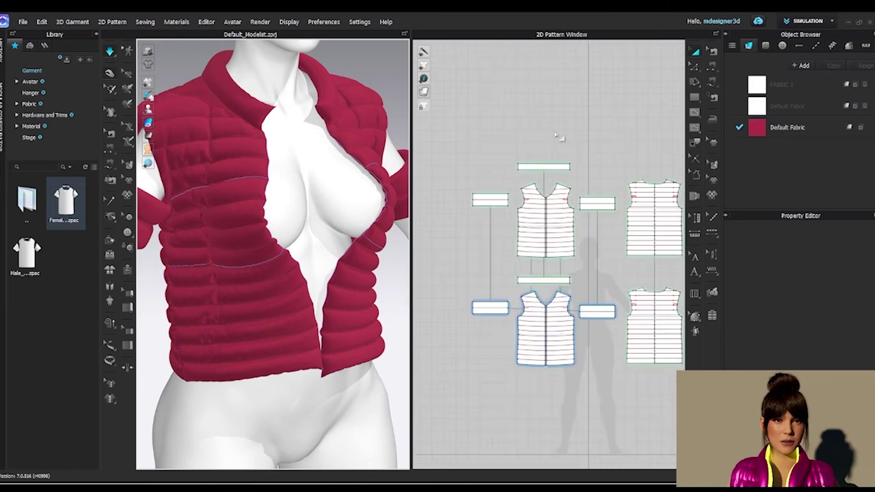
key(z)
click(555, 169)
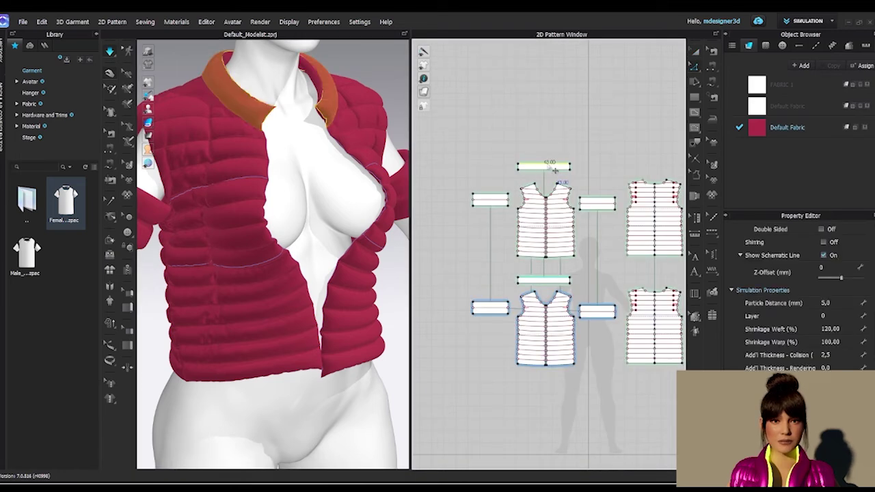
click(552, 162)
drag(554, 163, 553, 165)
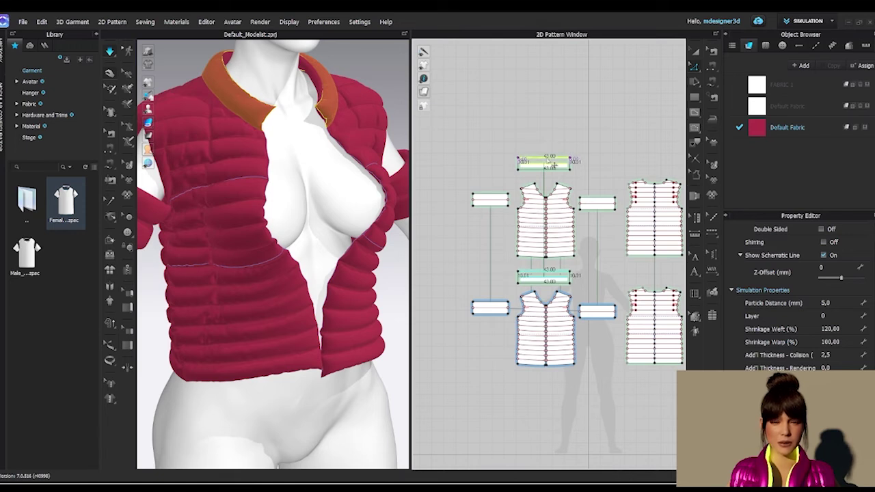
drag(553, 164, 554, 163)
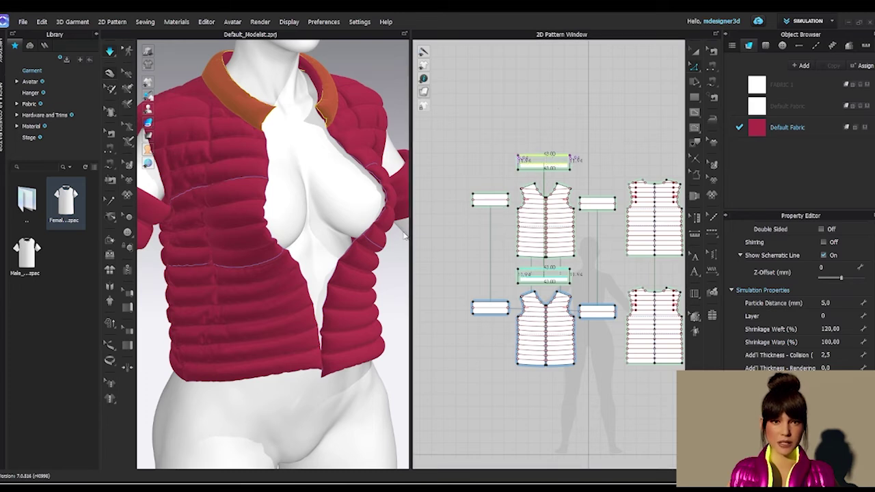
click(451, 267)
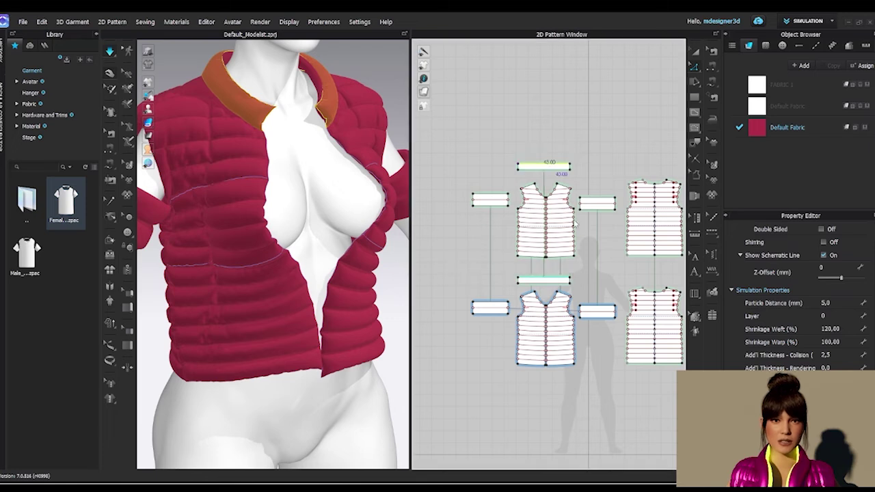
Step: Make the collar taller by moving the outer collar pattern's upper edge up 2 cm
scroll(552, 175, up, 5)
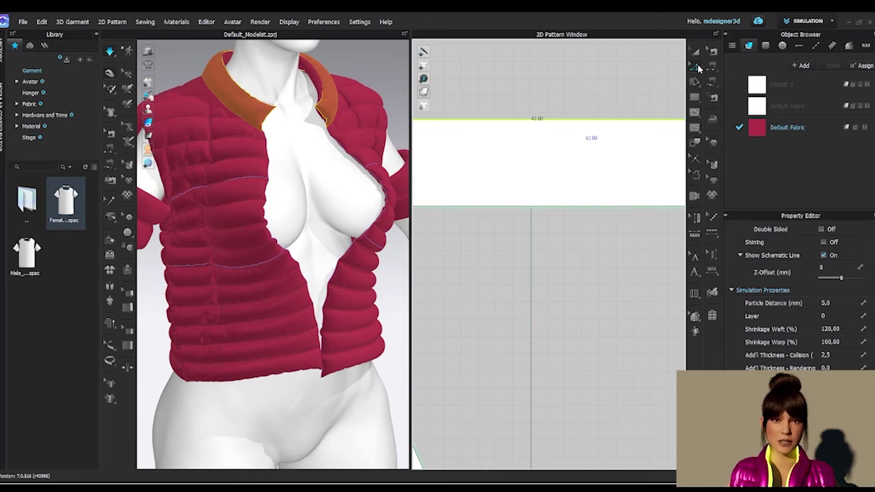
scroll(564, 129, down, 3)
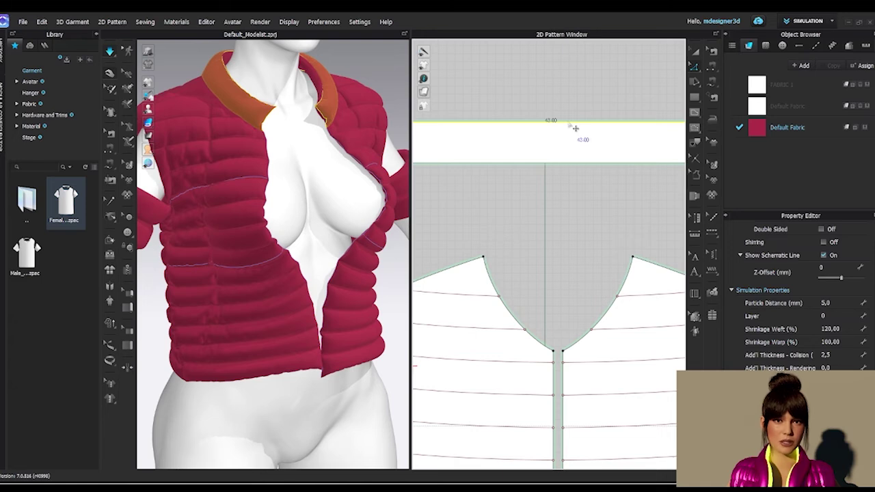
drag(568, 123, 568, 105)
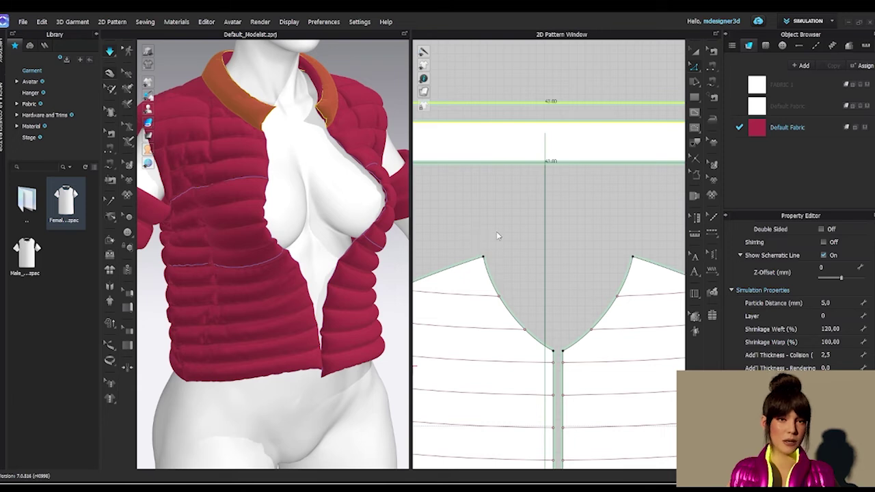
key(Down)
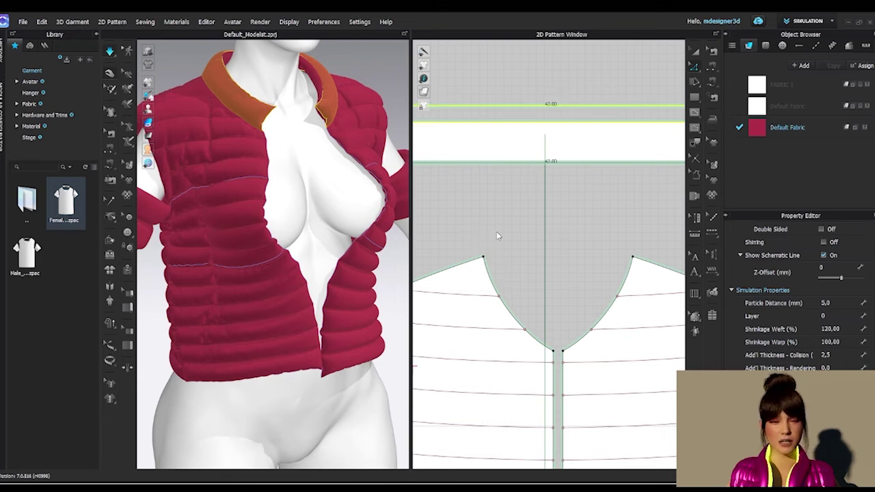
text(2)
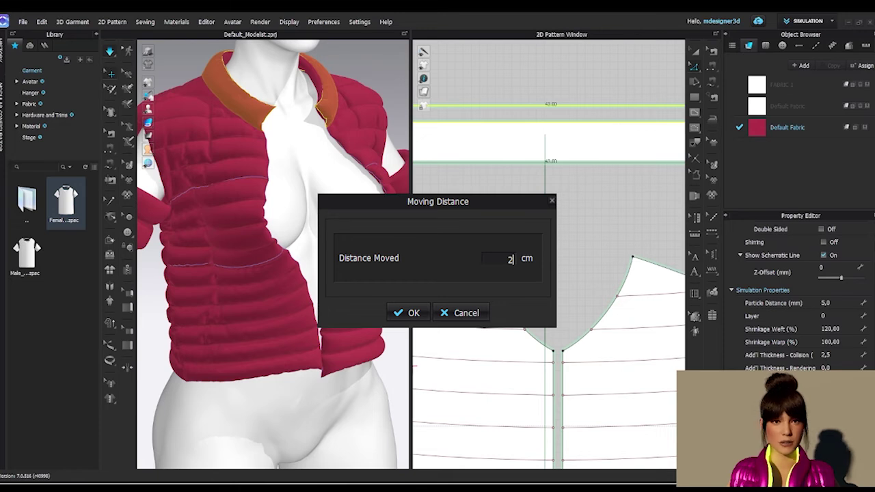
key(Return)
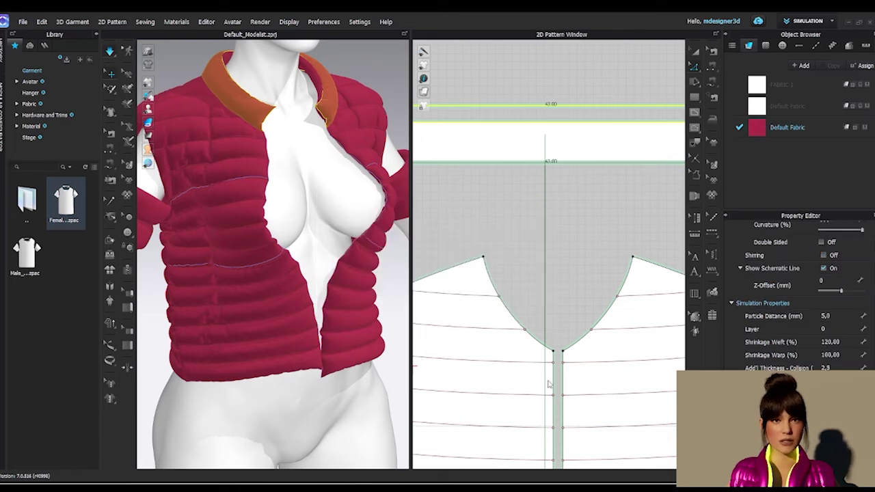
Step: Simulate the jacket with the taller collar and inspect the collar and neckline from the front
scroll(544, 313, down, 6)
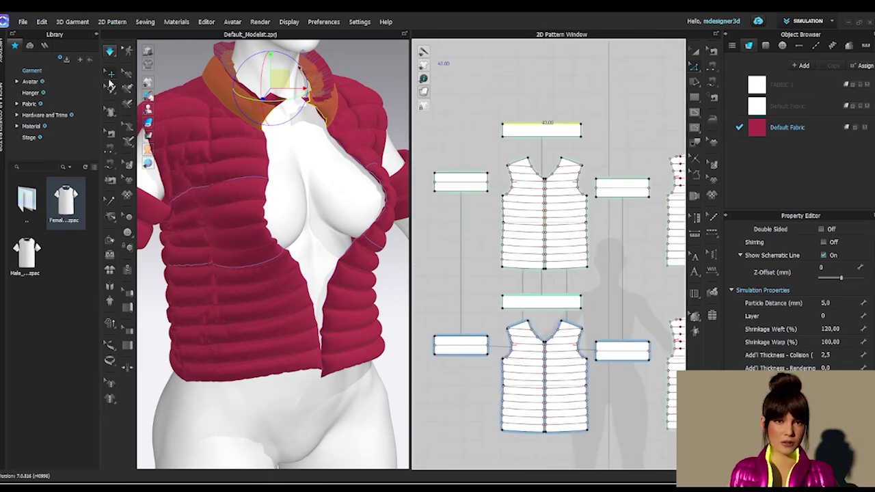
click(110, 52)
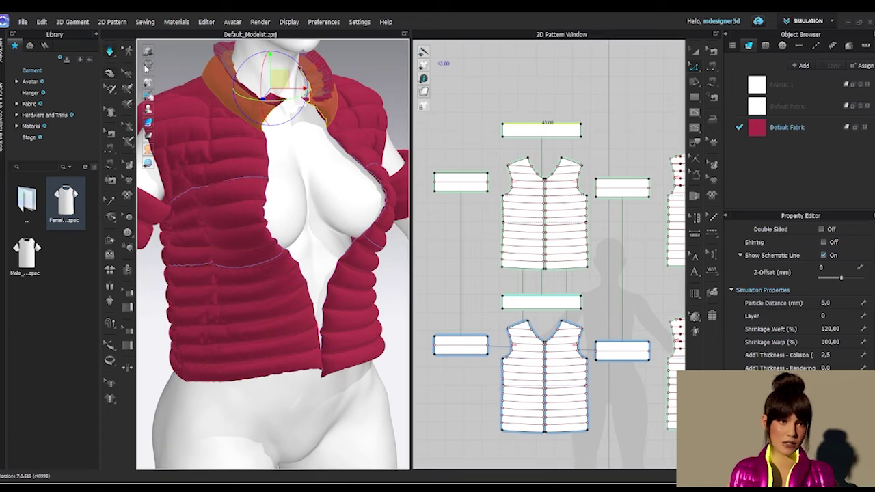
key(space)
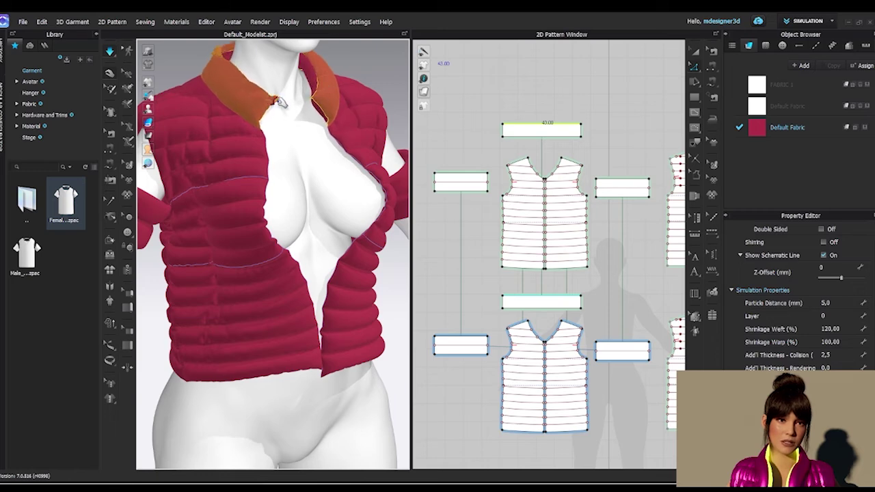
right_drag(235, 139, 453, 164)
key(2)
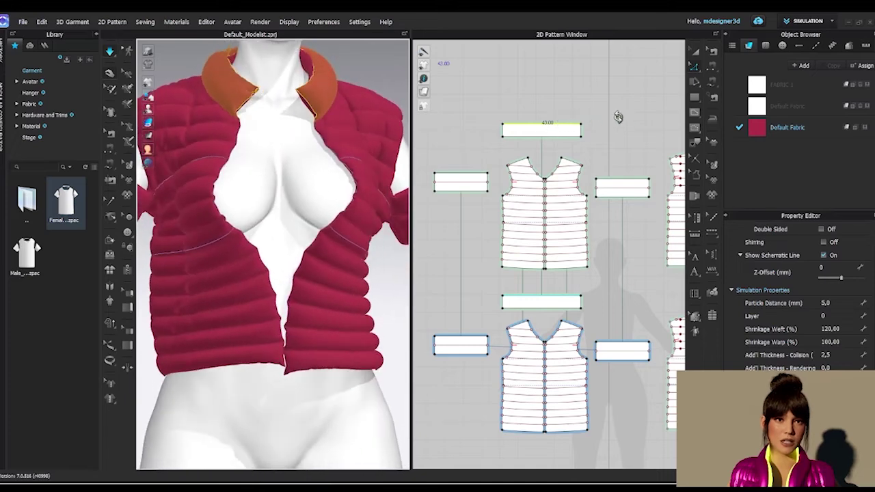
middle_drag(319, 92, 342, 188)
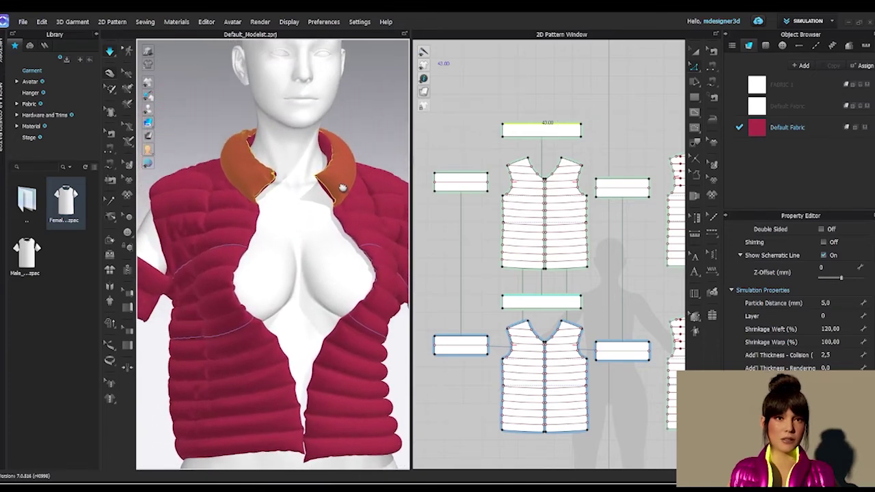
right_drag(288, 208, 714, 211)
mouse_move(350, 179)
right_down()
mouse_move(139, 198)
mouse_move(335, 188)
right_up()
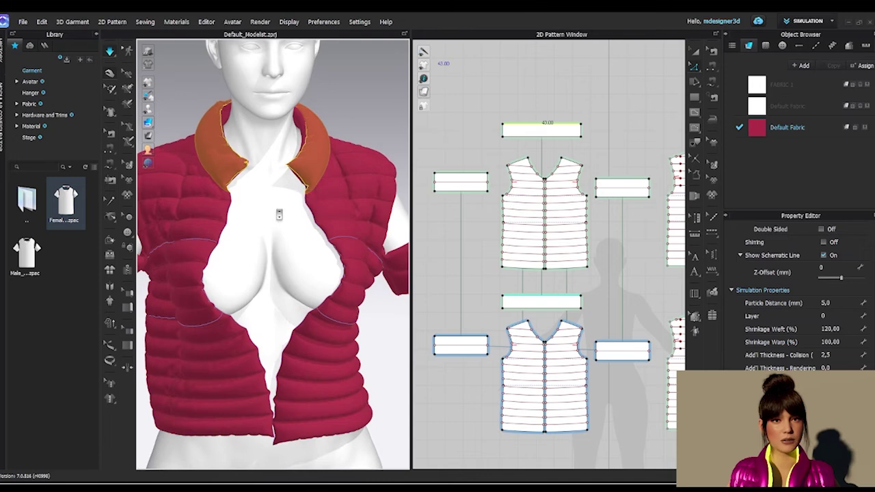
scroll(279, 214, up, 1)
scroll(242, 230, up, 1)
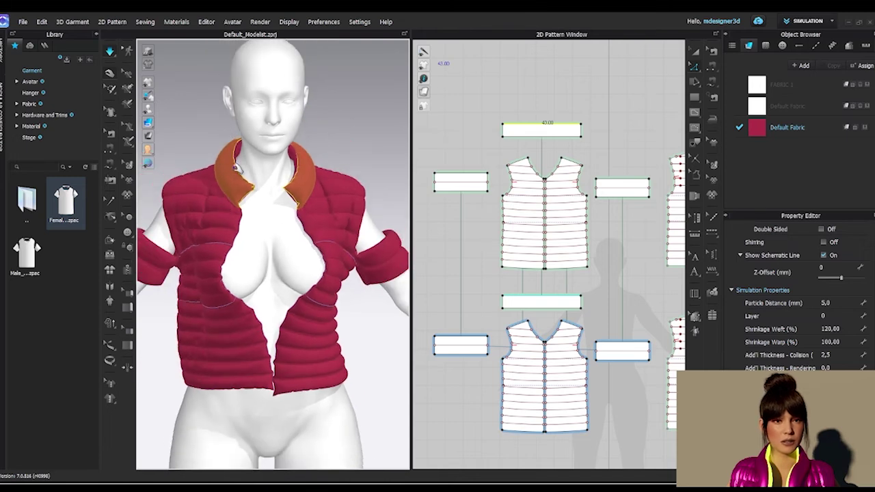
middle_drag(248, 205, 243, 174)
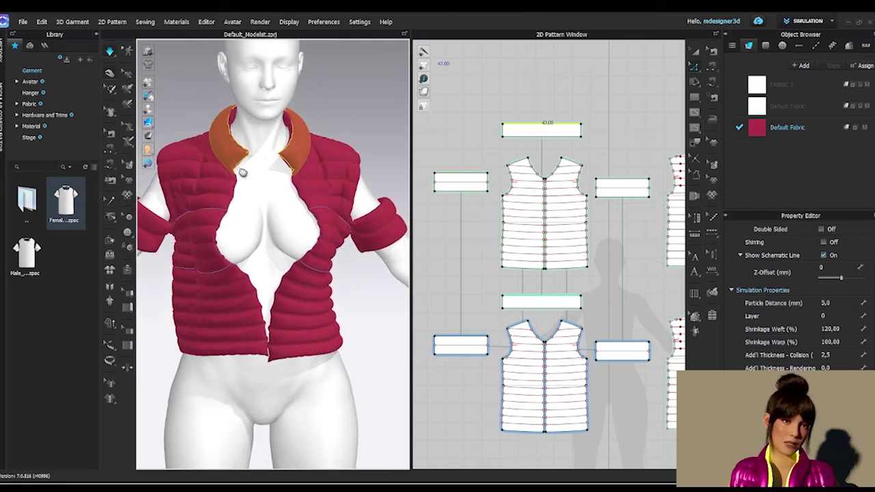
Step: Set the pressure to 30 on the outer collar pattern and -30 on the inner collar pattern
click(244, 137)
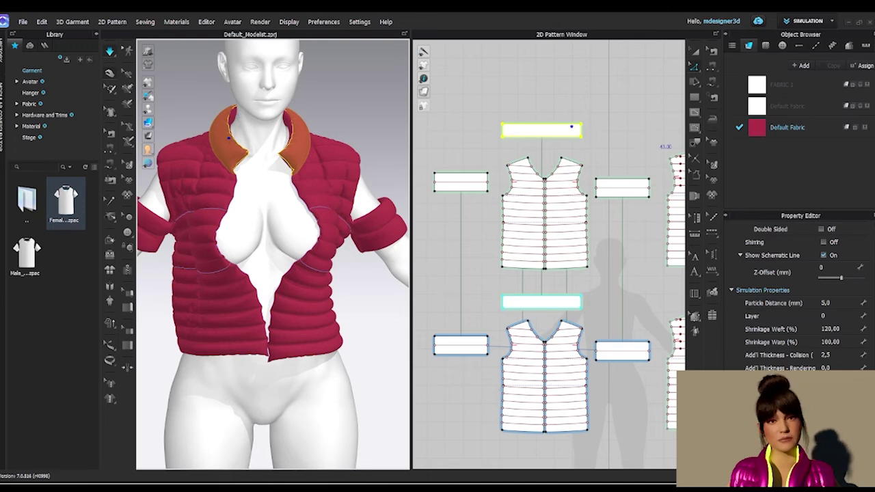
scroll(831, 324, down, 2)
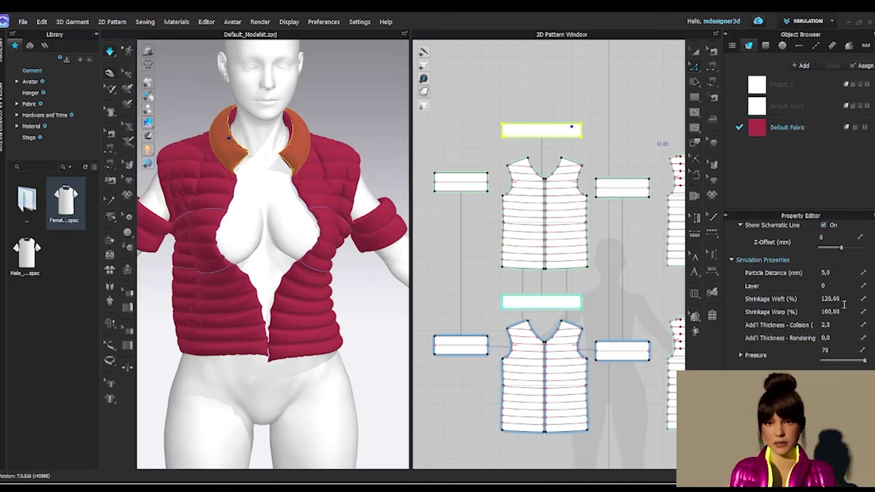
click(845, 354)
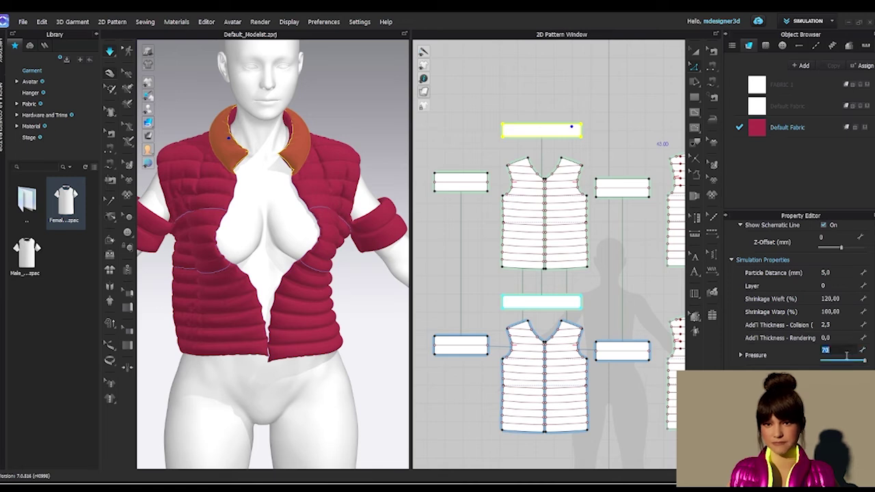
text(30)
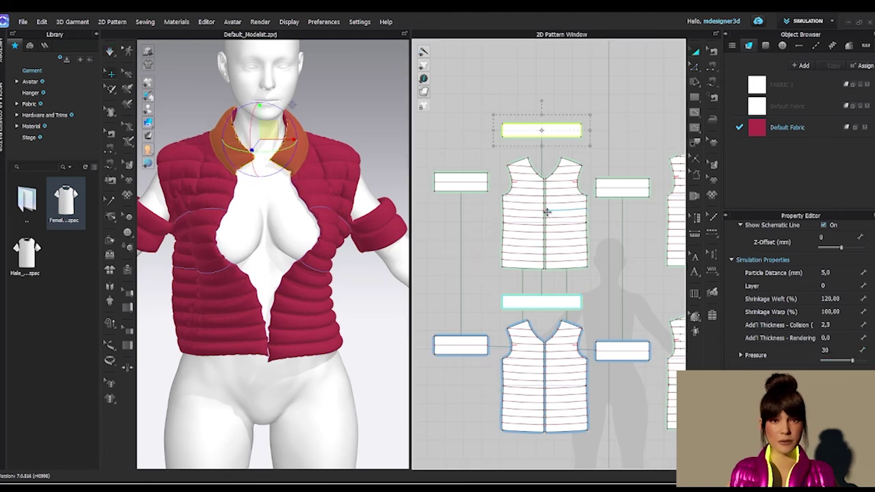
click(558, 299)
click(841, 350)
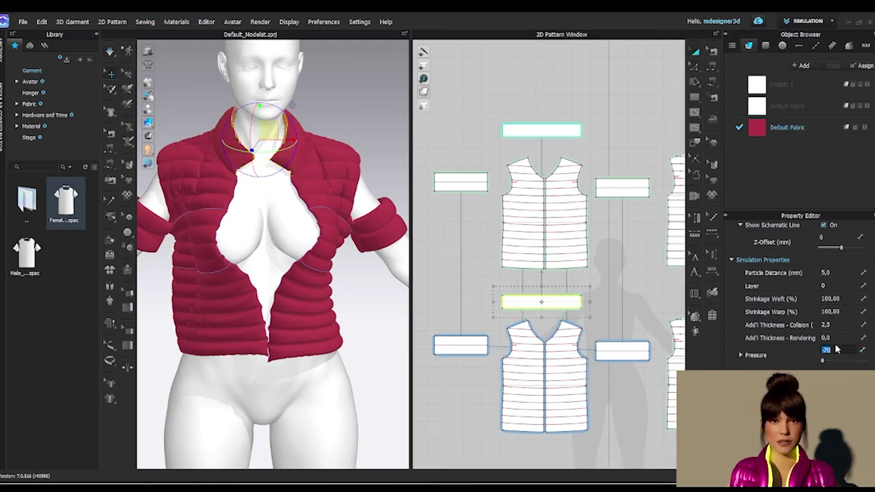
text(-30)
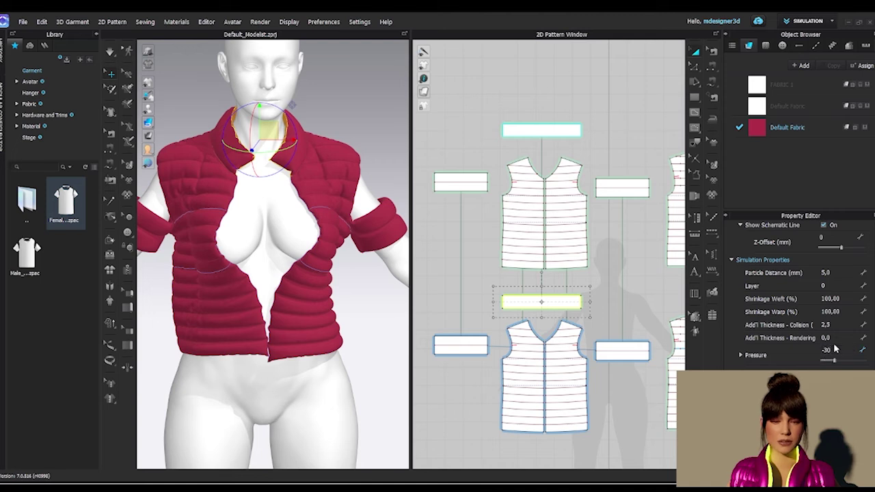
key(Return)
Step: Simulate the collar with its new pressure, inspect the jacket from slightly different angles and clear the selection
click(110, 52)
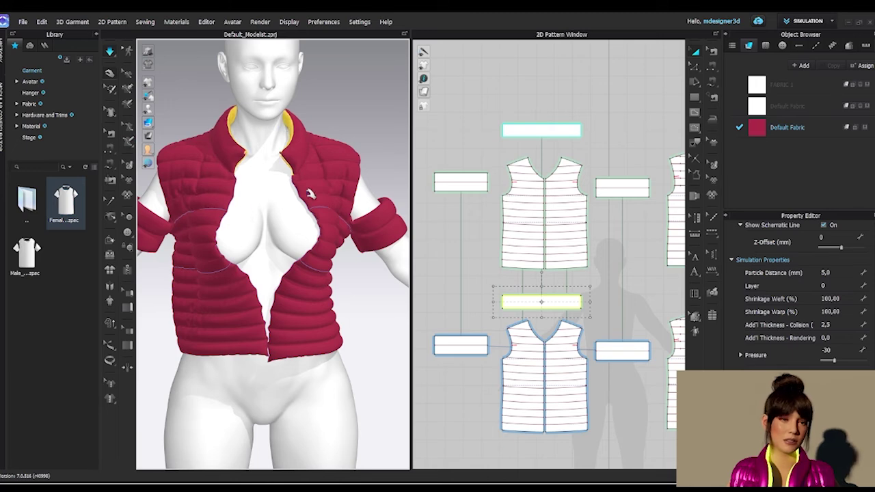
mouse_move(286, 238)
right_down()
mouse_move(502, 237)
mouse_move(296, 240)
right_up()
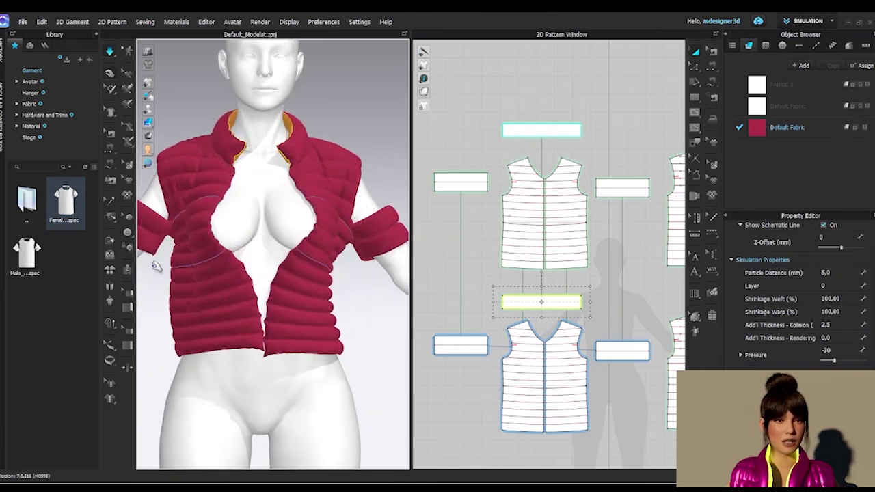
mouse_move(242, 273)
right_down()
mouse_move(69, 266)
mouse_move(299, 260)
mouse_move(239, 263)
right_up()
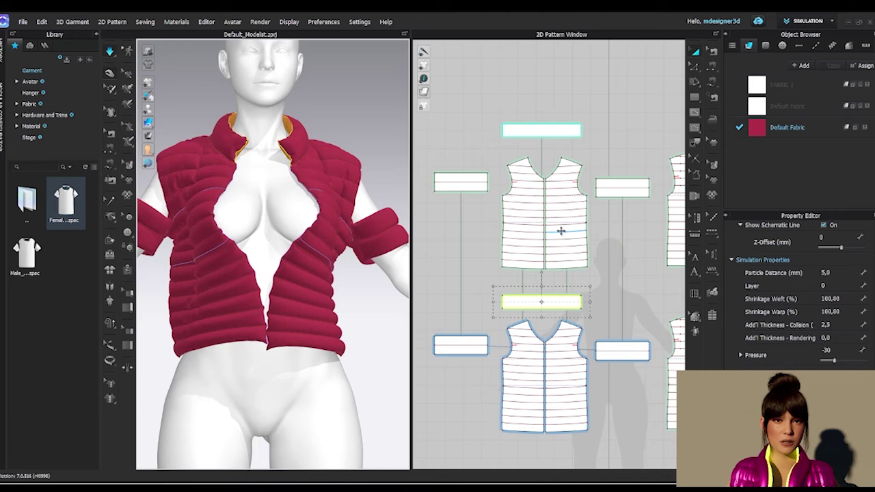
mouse_move(214, 258)
right_down()
mouse_move(201, 280)
mouse_move(98, 281)
mouse_move(195, 269)
mouse_move(245, 248)
mouse_move(225, 269)
right_up()
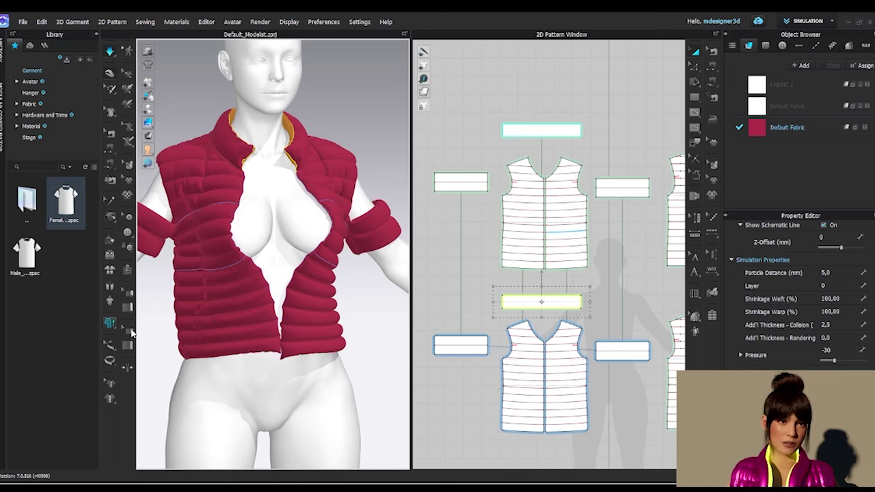
click(110, 53)
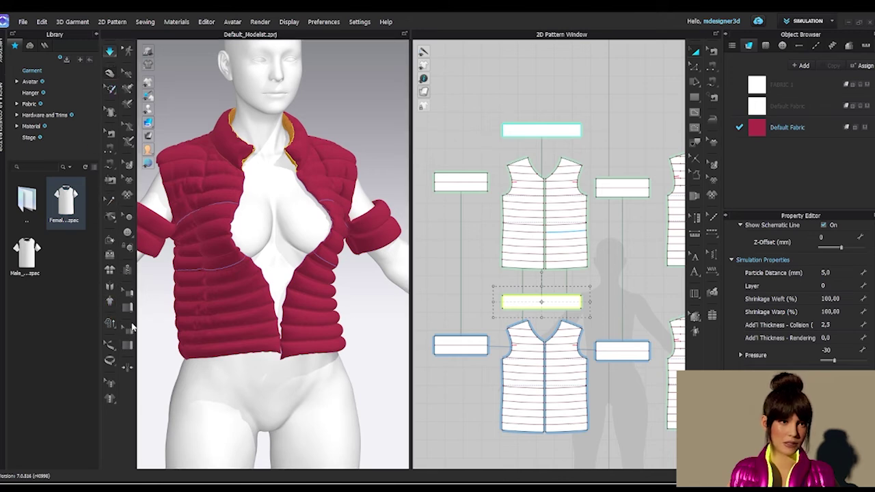
click(176, 65)
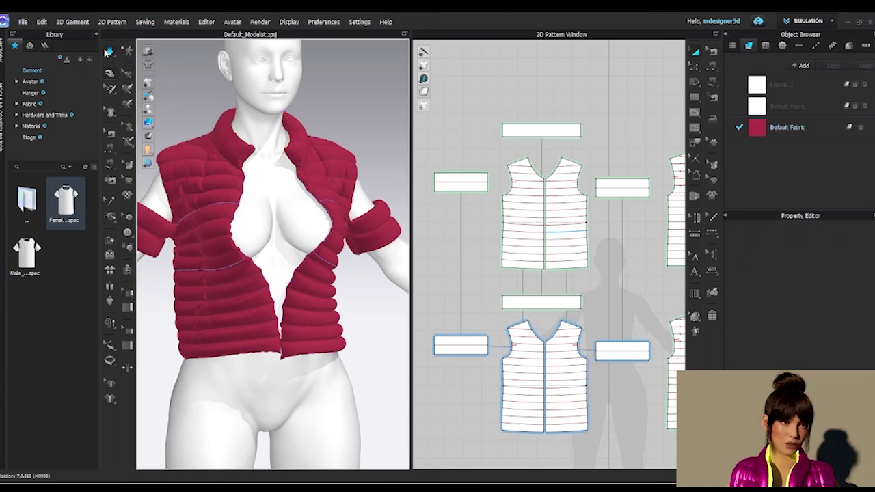
click(127, 269)
scroll(257, 127, up, 2)
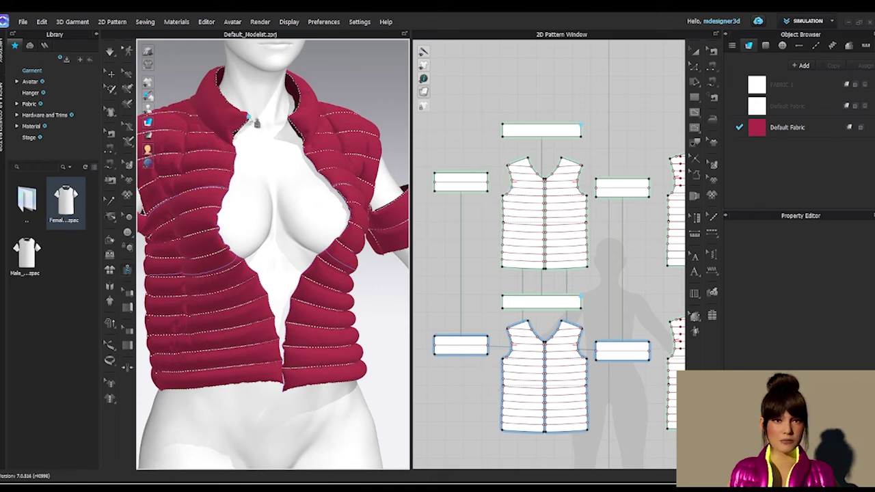
click(250, 118)
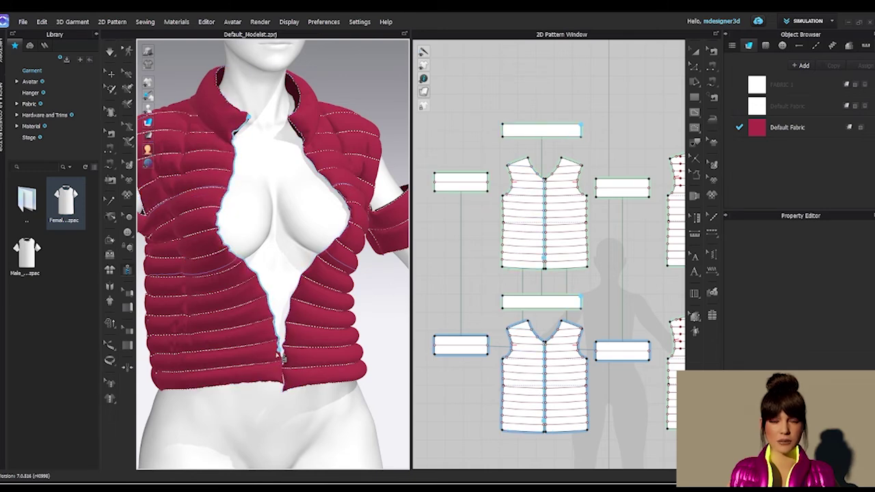
scroll(280, 372, up, 3)
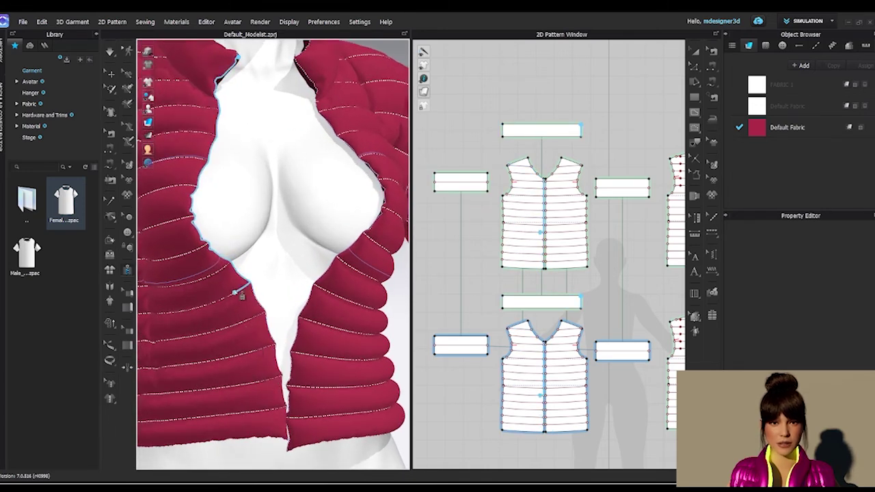
middle_drag(235, 293, 207, 197)
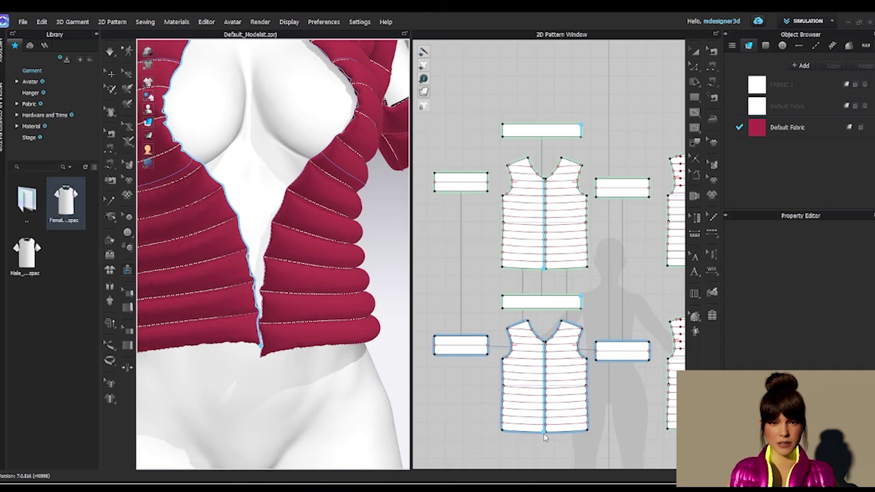
scroll(544, 438, up, 5)
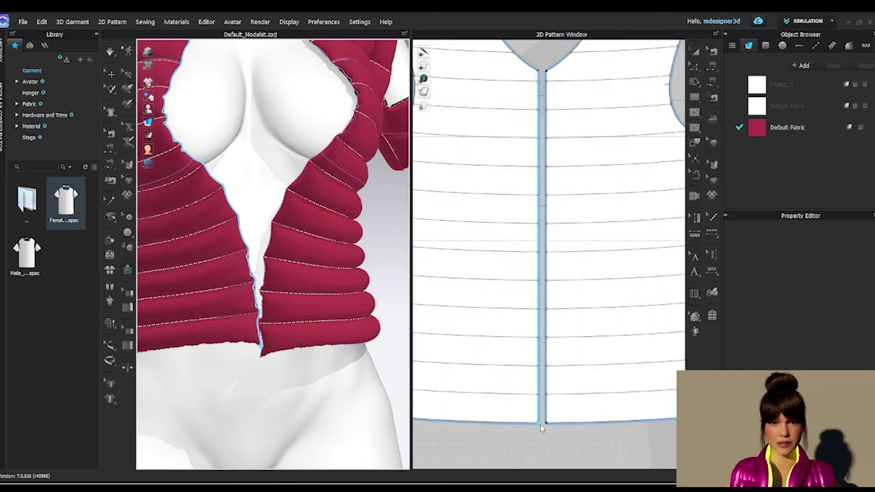
double_click(540, 424)
scroll(232, 326, down, 4)
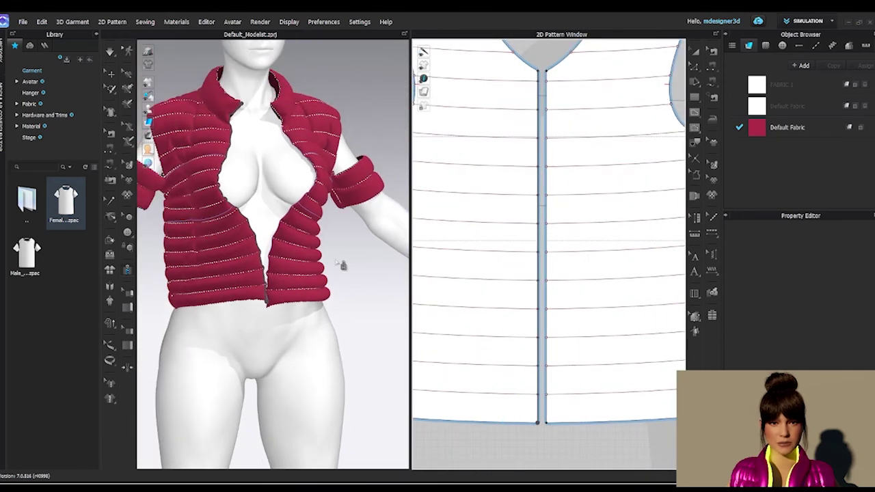
scroll(584, 164, down, 5)
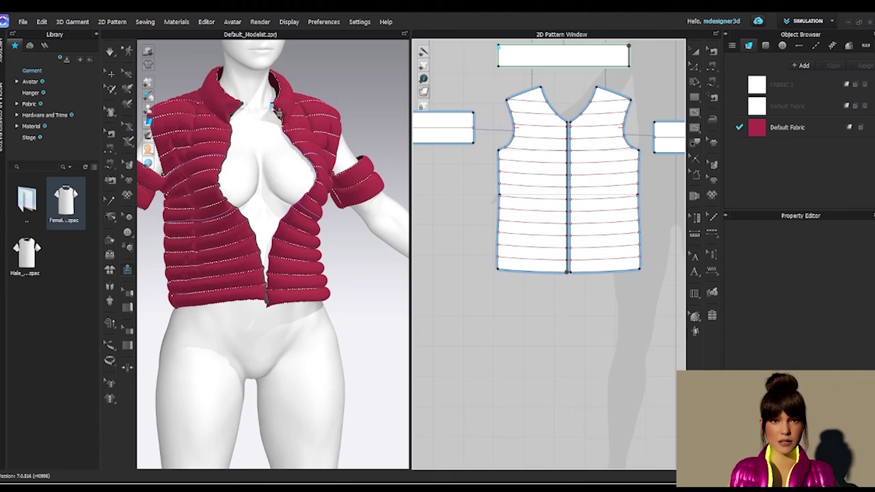
scroll(517, 112, down, 2)
middle_drag(395, 164, 435, 166)
scroll(500, 169, down, 3)
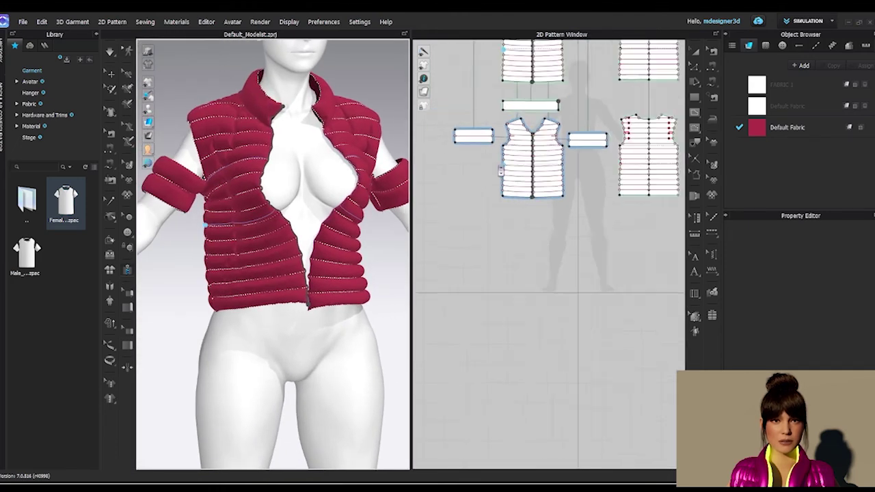
scroll(501, 171, down, 3)
Step: Hide the library and add a zipper along both edges of the jacket's front opening, from the collar down to the hem
click(96, 35)
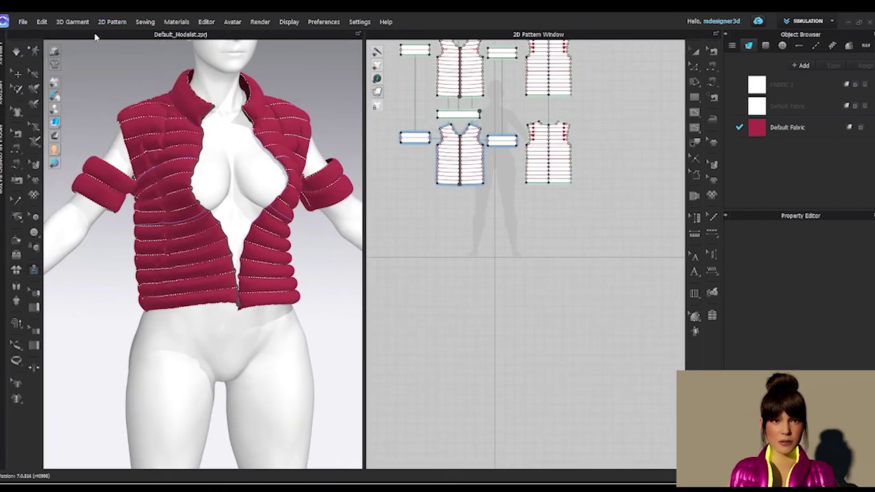
right_drag(491, 165, 515, 239)
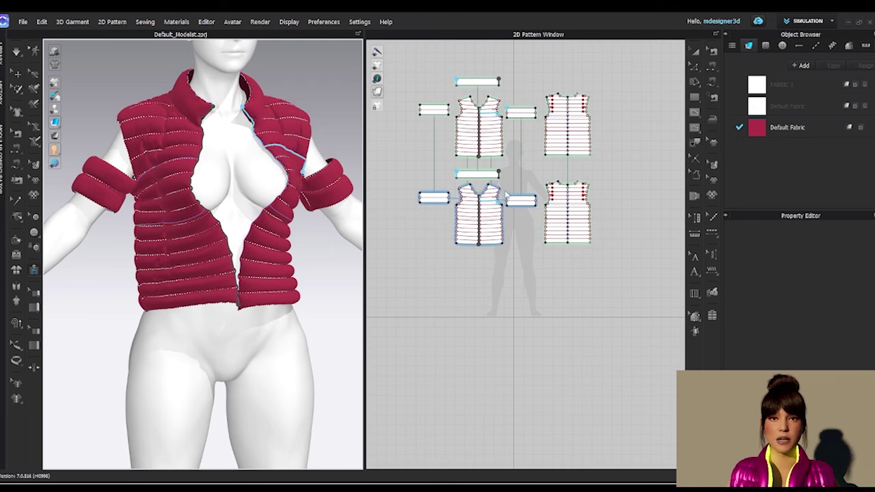
scroll(483, 207, up, 5)
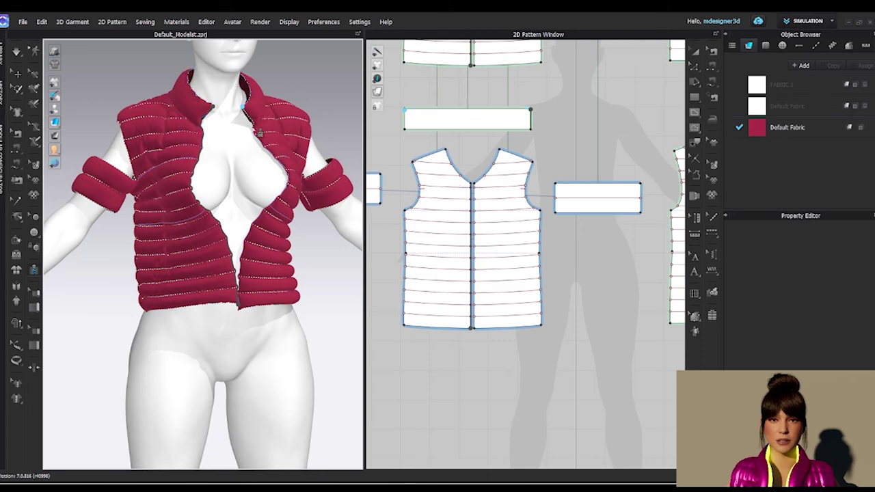
right_drag(283, 174, 258, 130)
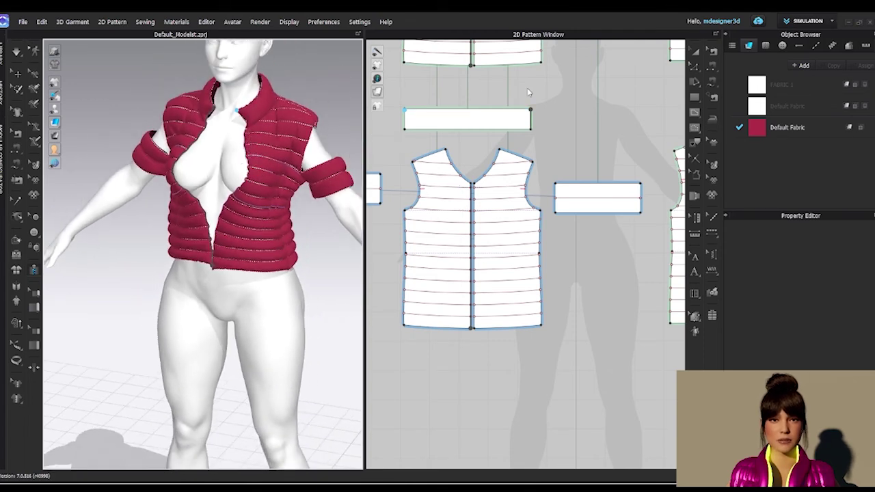
scroll(219, 109, up, 5)
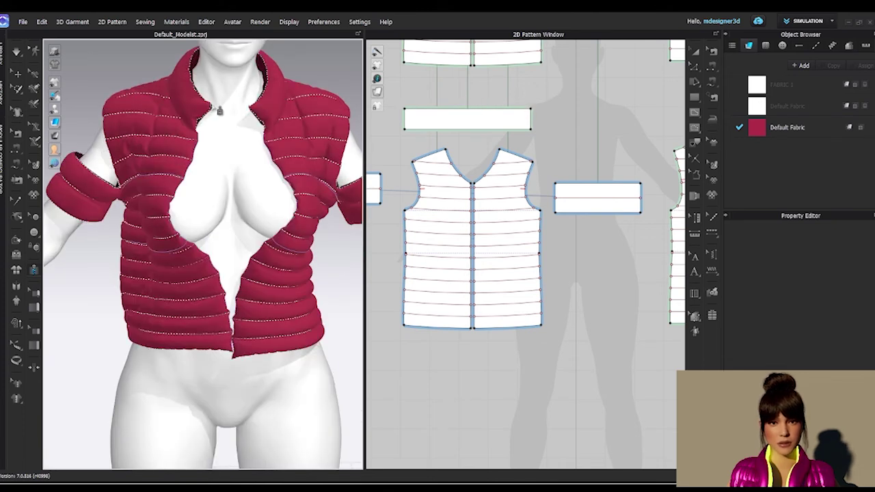
click(218, 115)
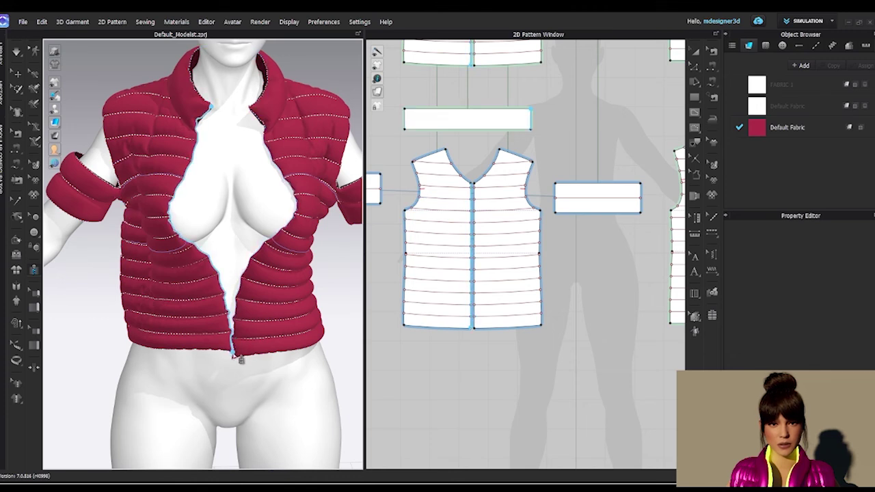
double_click(233, 354)
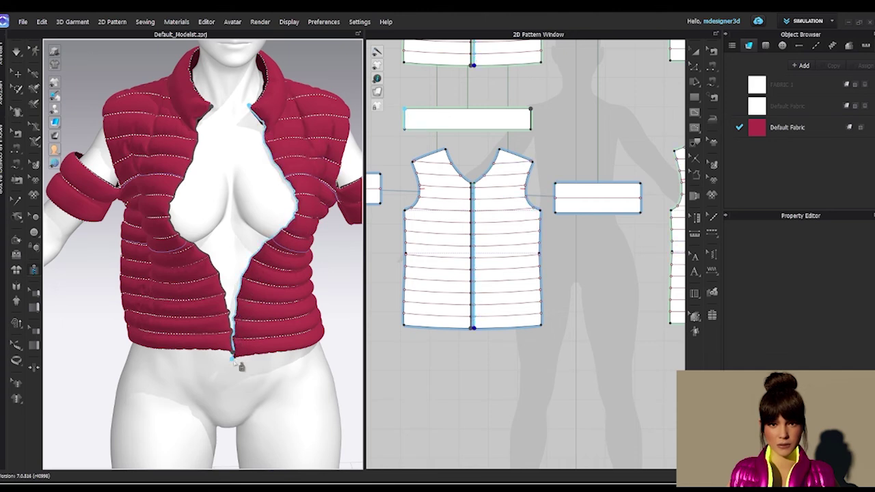
double_click(310, 340)
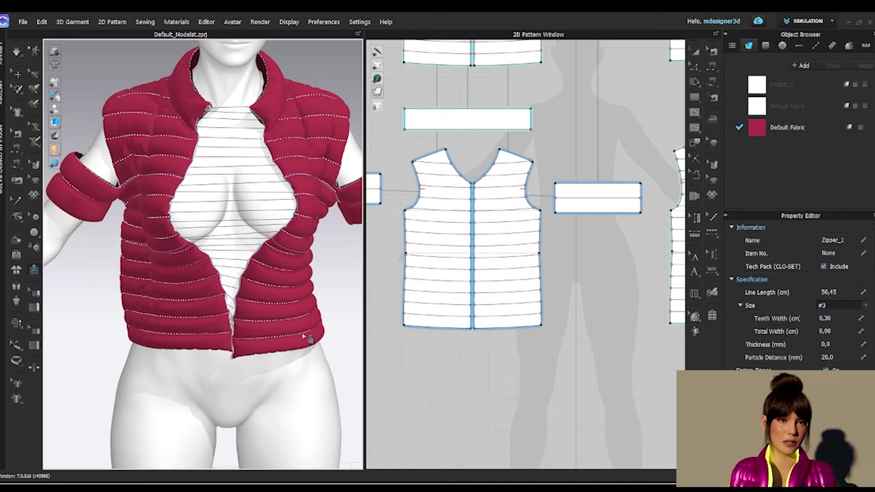
Step: Simulate the jacket so the zipper closes the front, smooth the chest fabric and check the fit from slightly different angles
key(q)
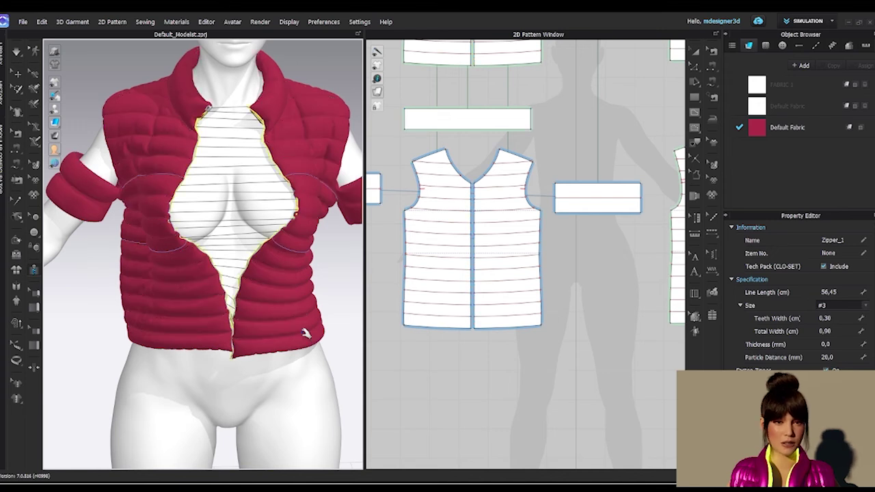
key(space)
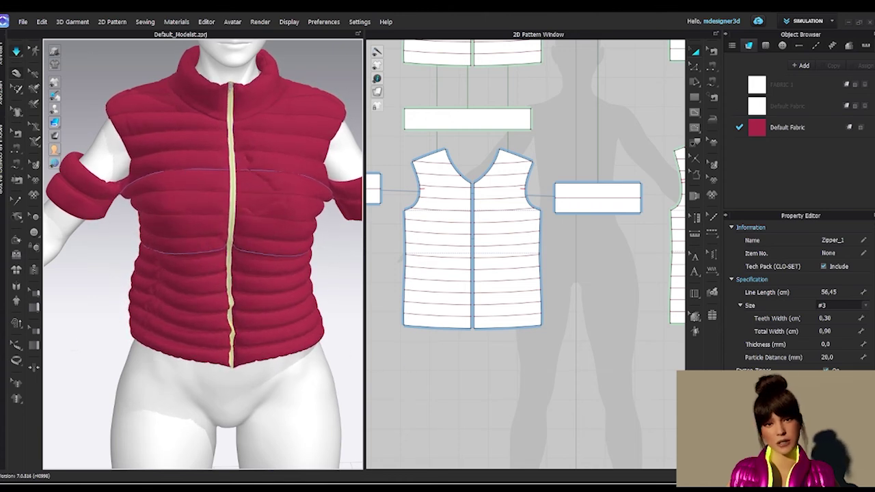
click(251, 211)
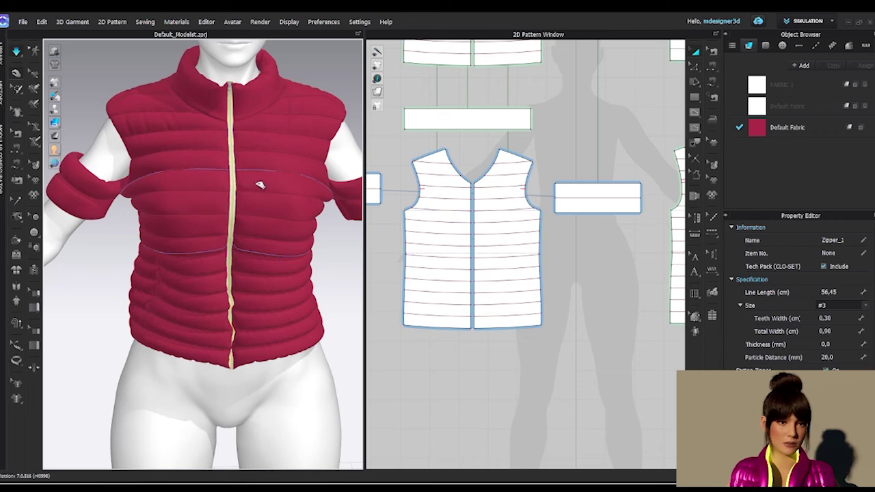
click(260, 182)
right_drag(289, 361, 308, 350)
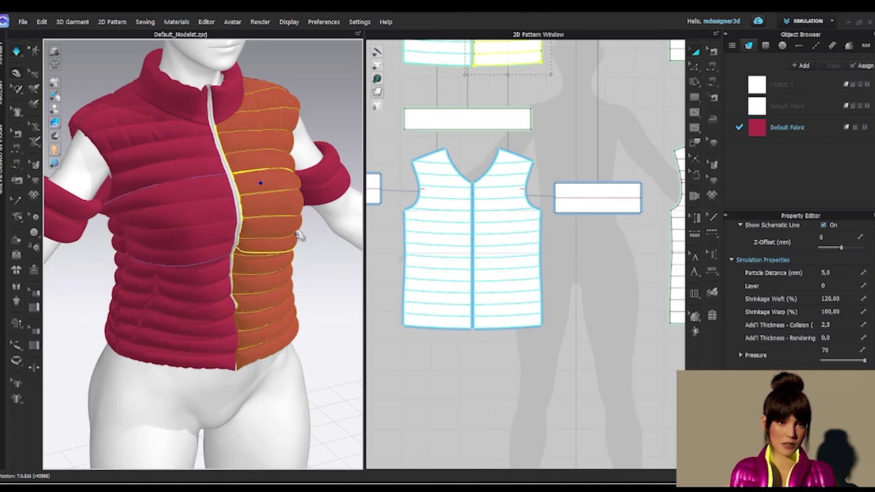
right_drag(299, 236, 271, 235)
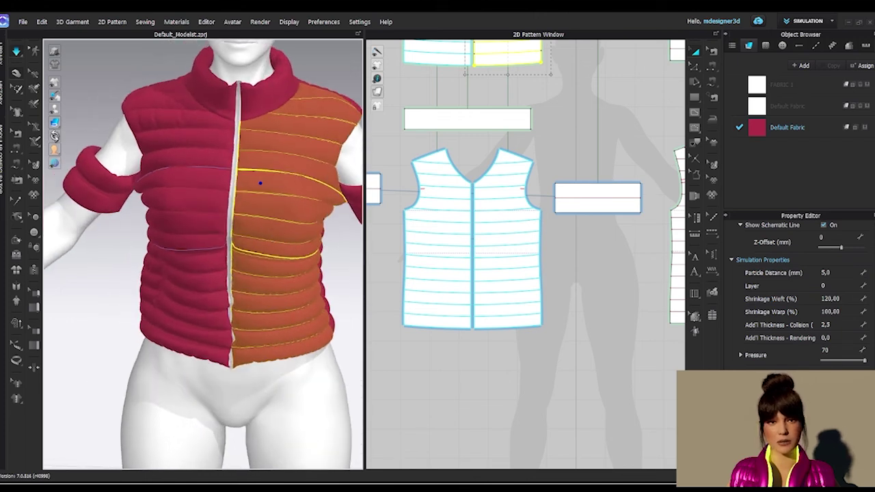
Step: Show the strain map on the zipped jacket and examine the chest, armholes and collar for tight areas
mouse_move(55, 136)
click(81, 136)
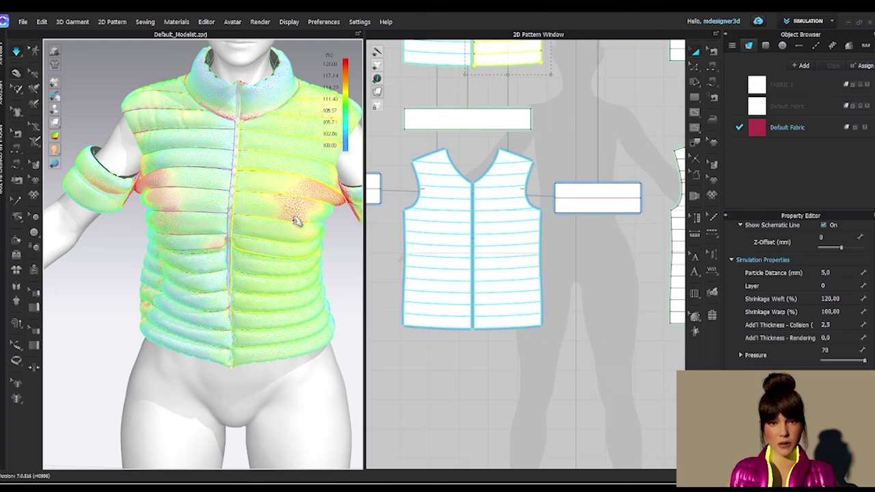
right_drag(180, 280, 251, 271)
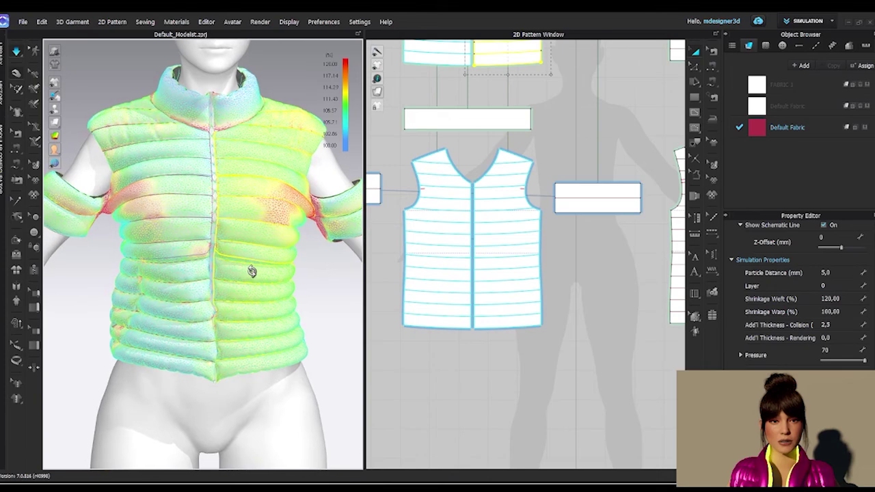
scroll(257, 275, down, 2)
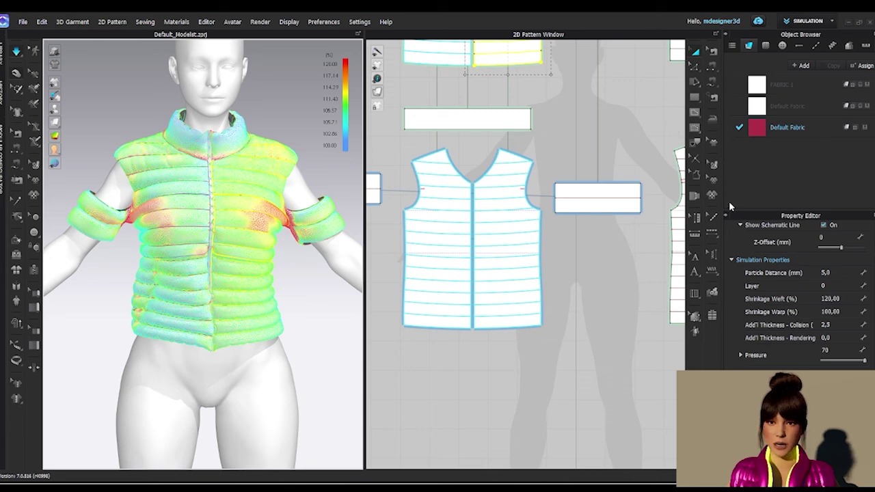
Step: Open the properties of the Default Topstitch and bring up the render window
click(712, 221)
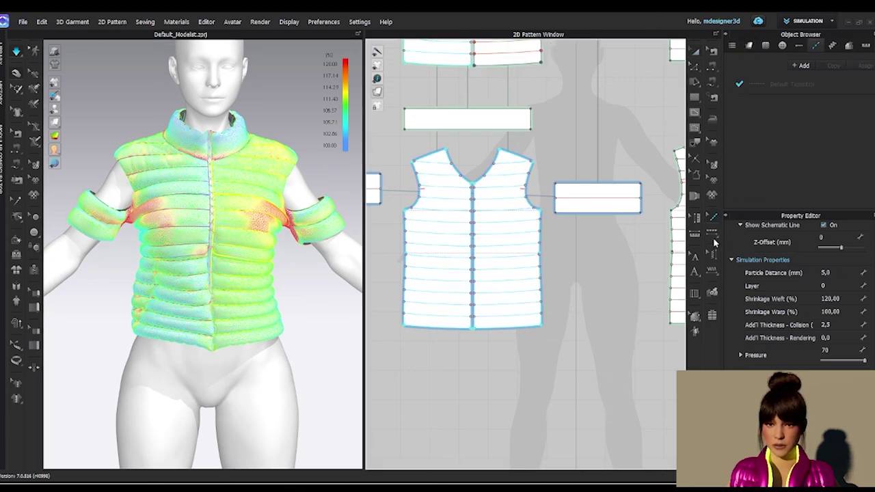
click(791, 85)
click(791, 85)
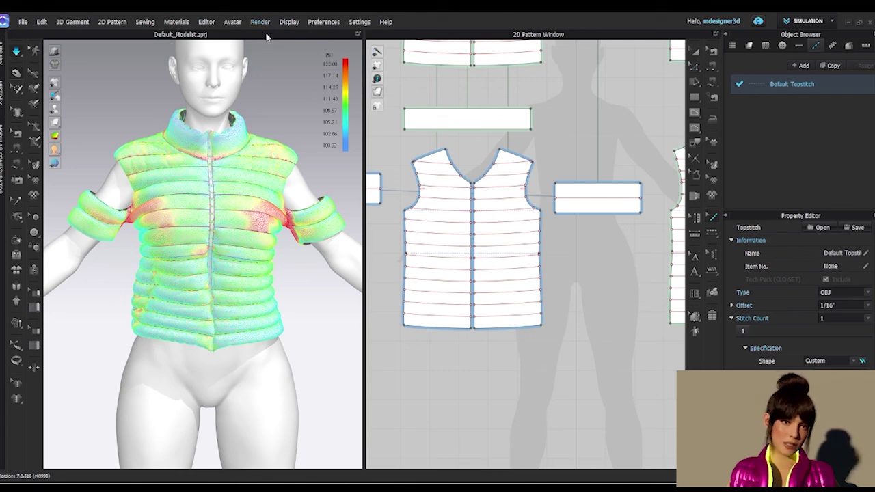
key(F6)
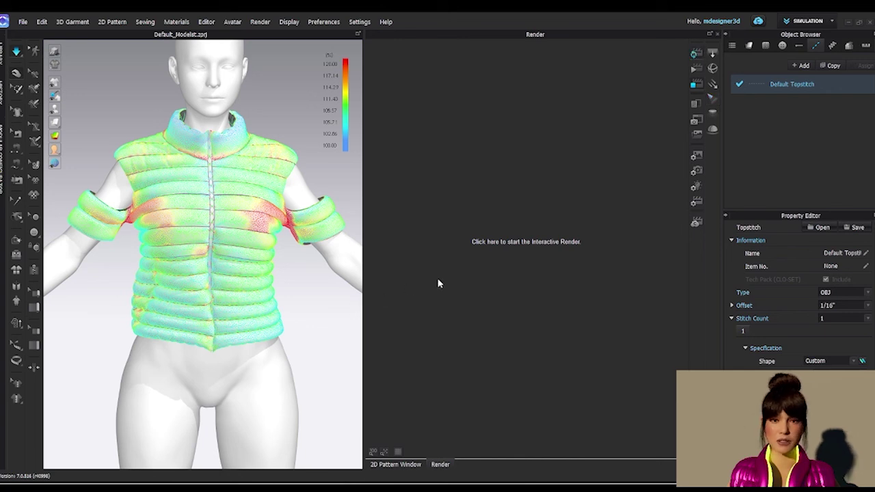
click(18, 54)
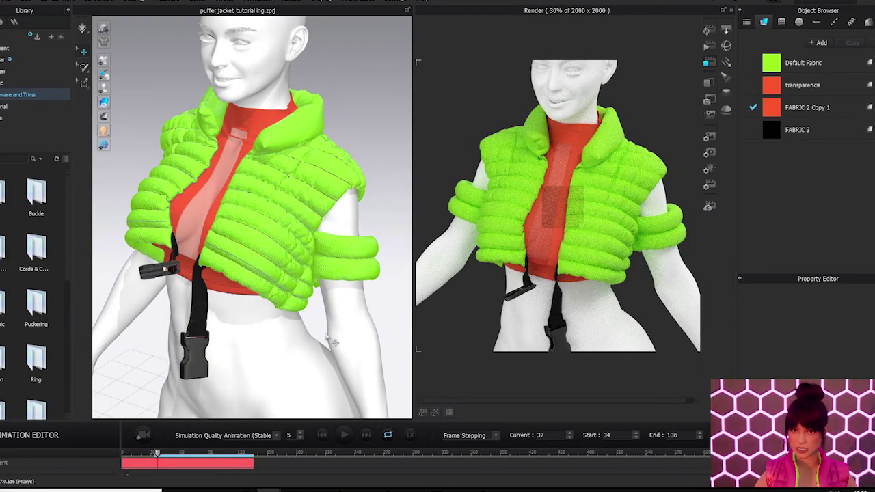
Step: Inspect the lime green puffer jacket from several angles, close the render window and play its animation across the enlarged 3D view
right_drag(313, 327, 343, 352)
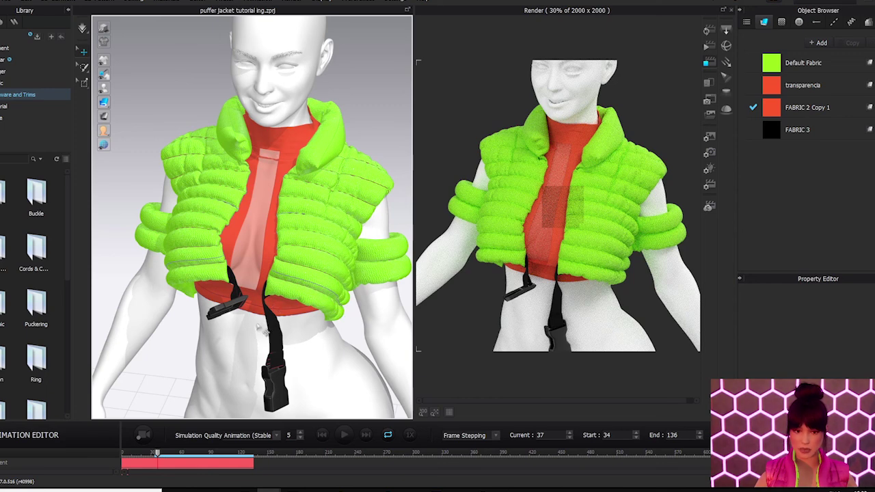
mouse_move(213, 343)
right_down()
mouse_move(203, 314)
mouse_move(212, 315)
mouse_move(194, 322)
mouse_move(207, 331)
right_up()
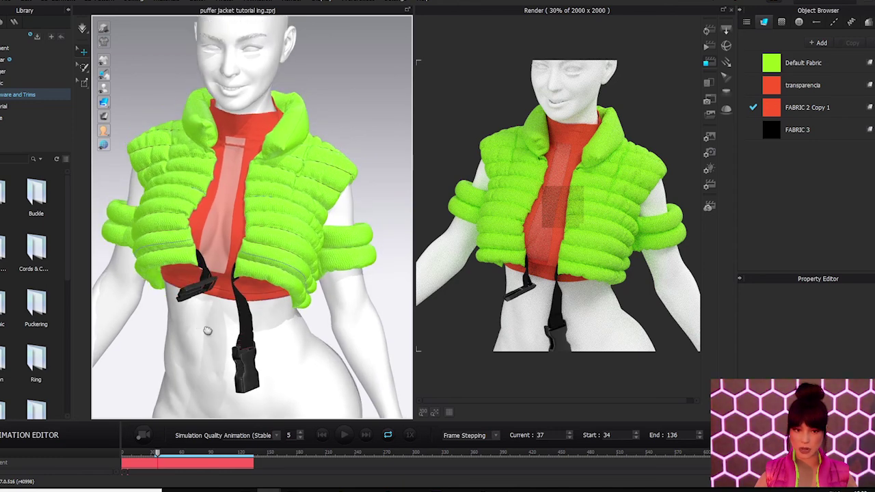
middle_drag(208, 330, 228, 349)
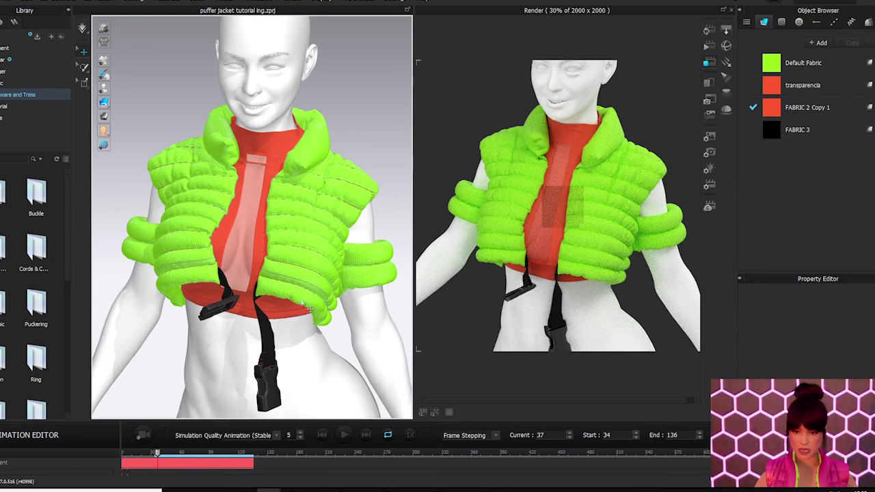
right_drag(397, 397, 404, 352)
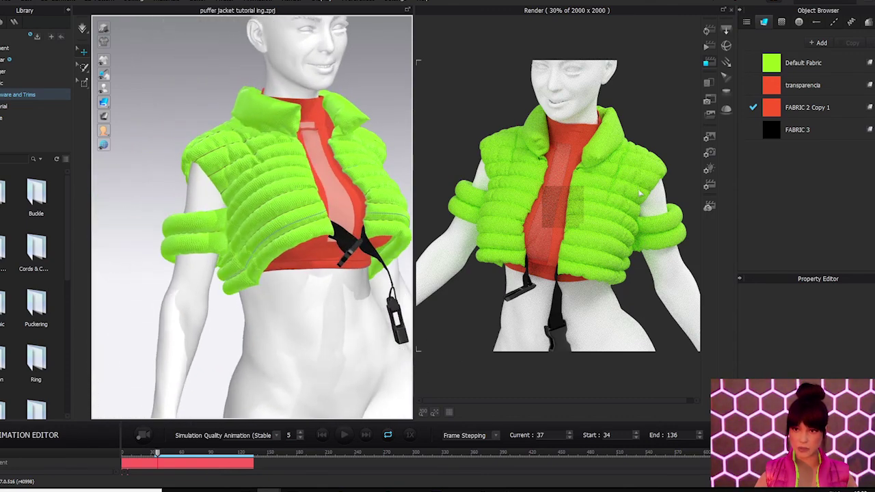
click(732, 10)
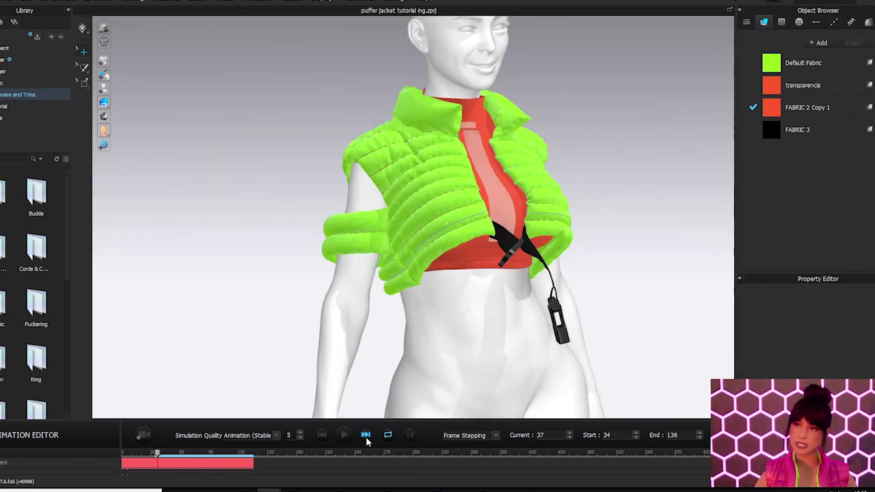
click(344, 435)
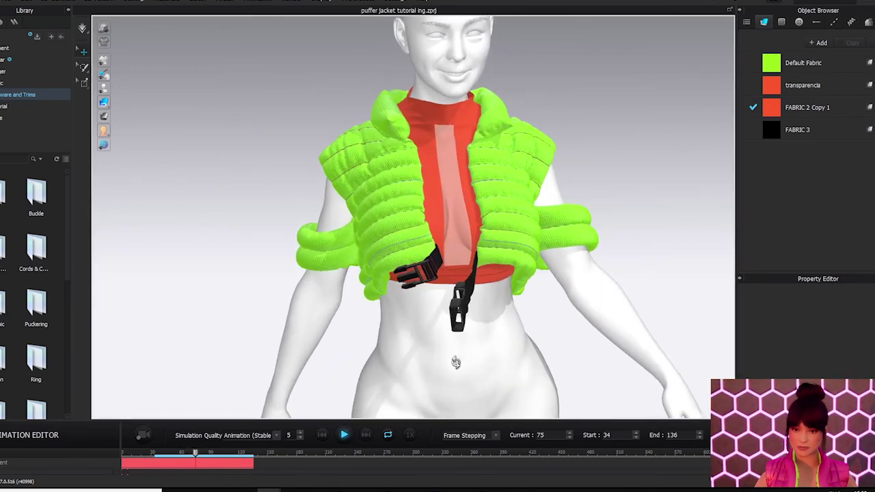
right_drag(456, 363, 518, 359)
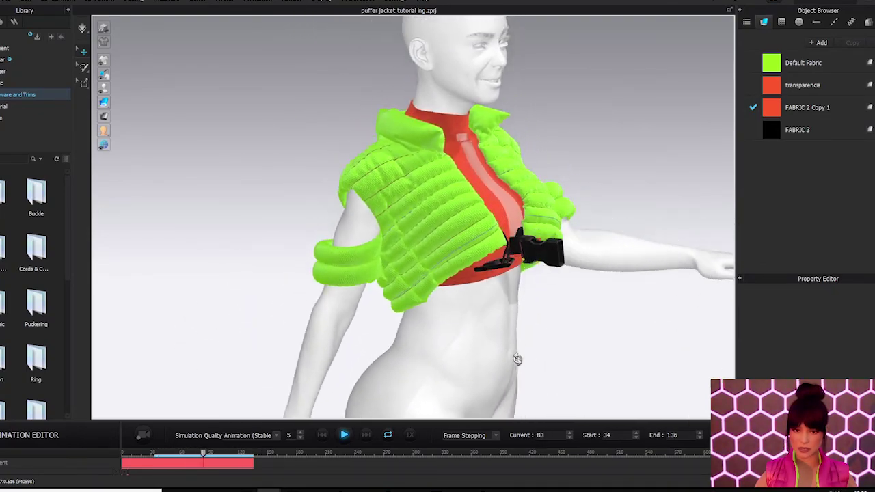